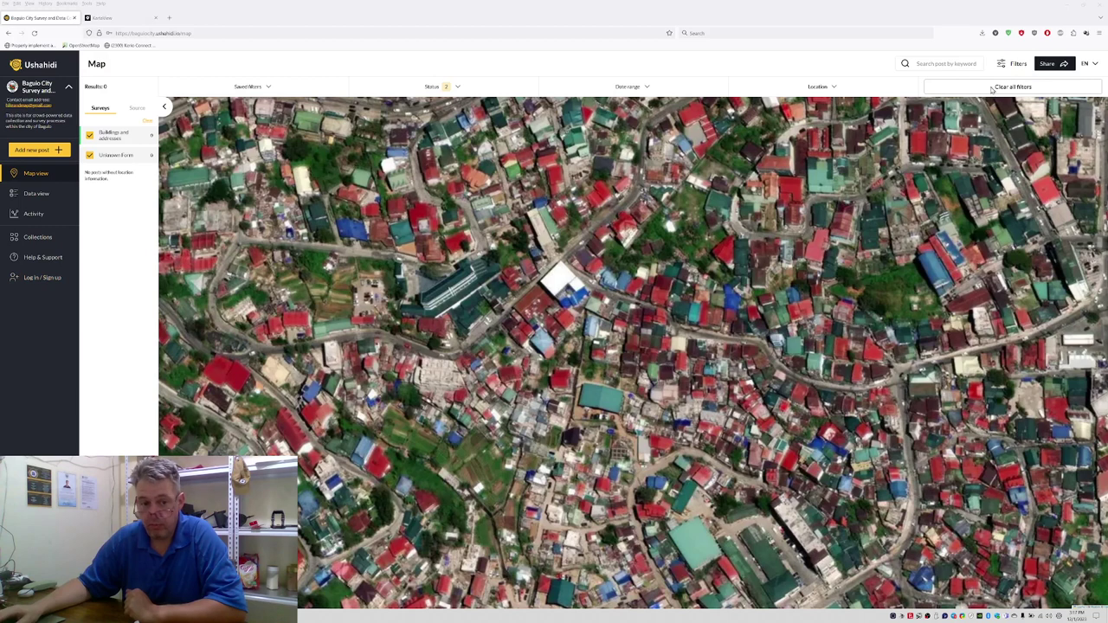
Step: Log in from the sign-in form using the account's e-mail address and password
click(43, 277)
click(502, 295)
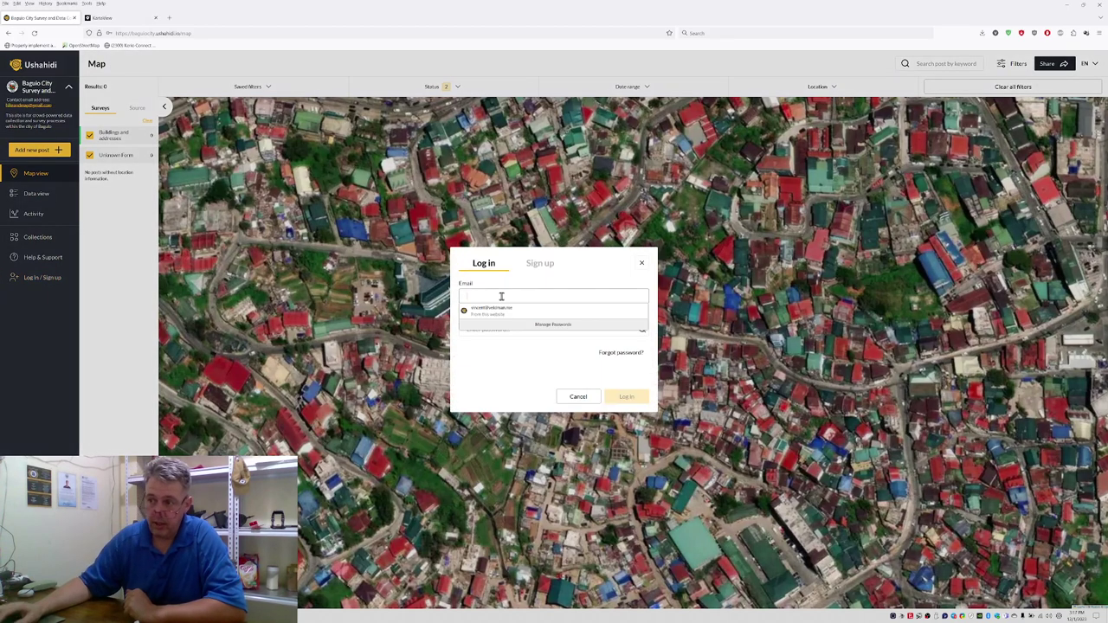
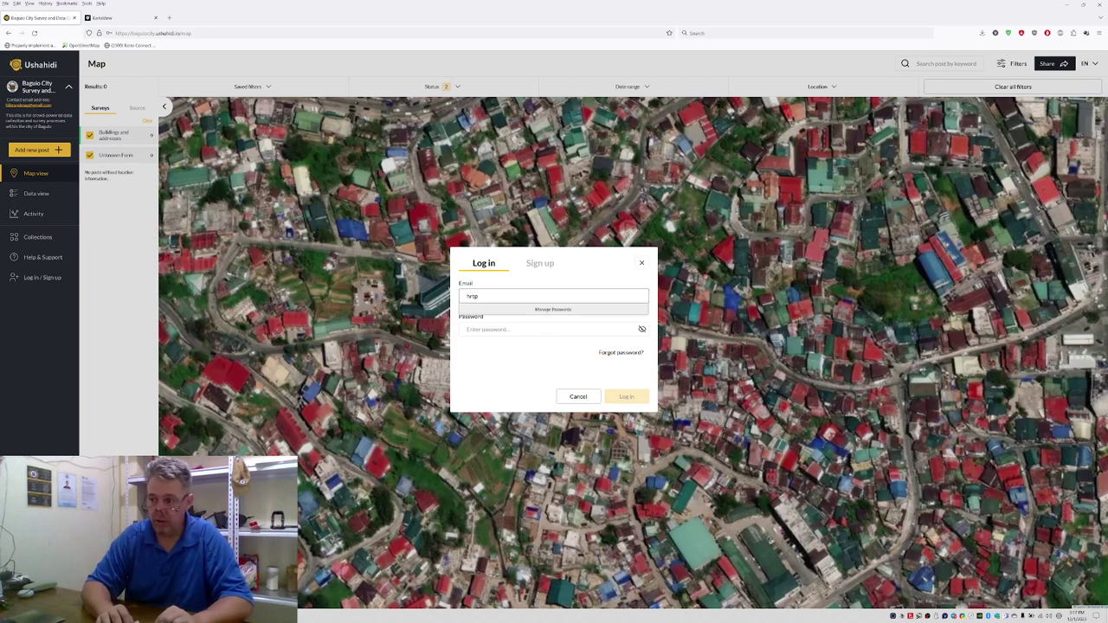
key(Tab)
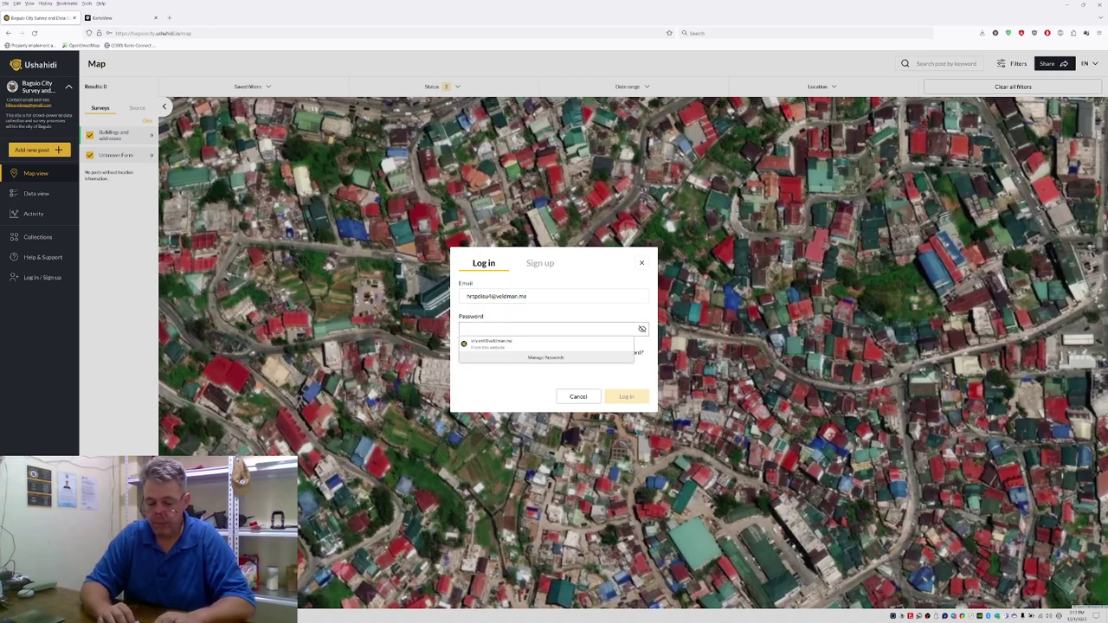
text(***********)
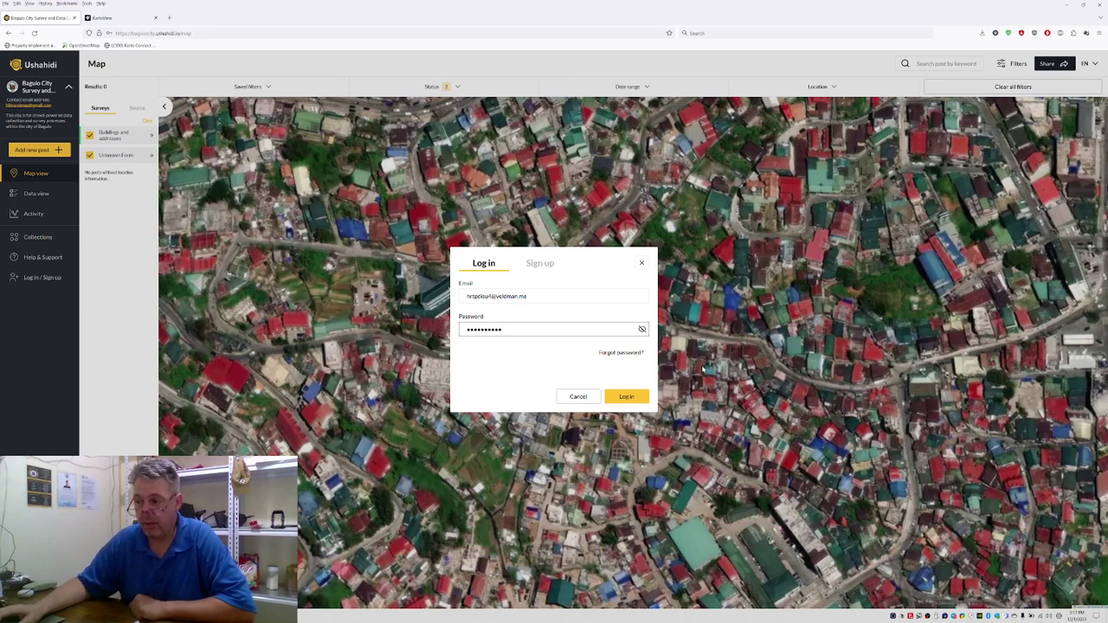
click(642, 398)
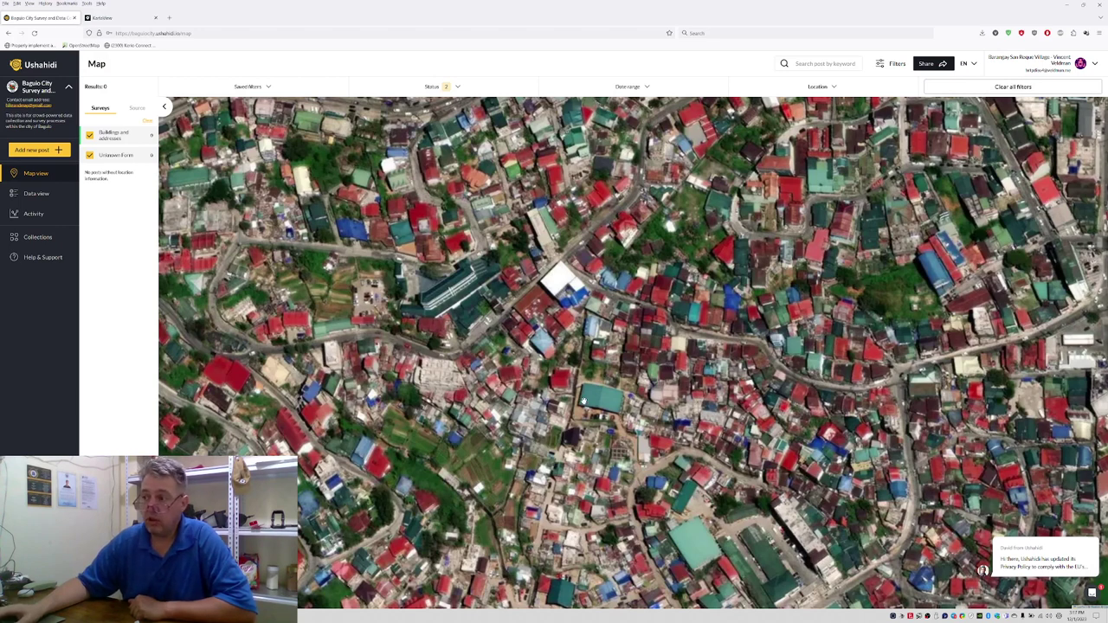
Step: Create a new Buildings and addresses post and zoom its location map into the neighbourhood
drag(603, 391, 540, 367)
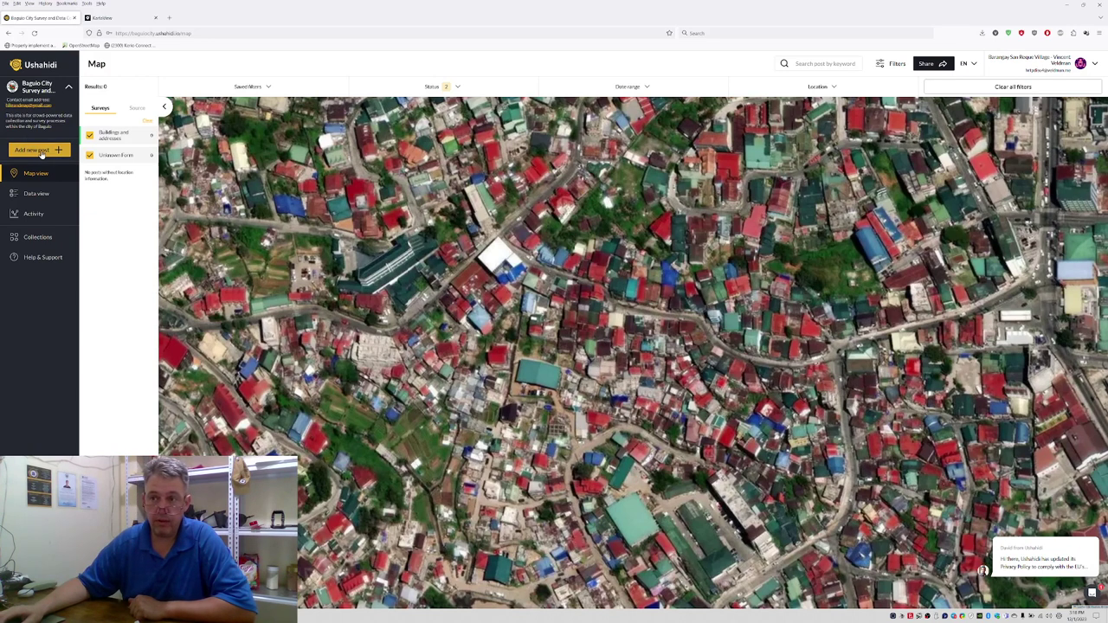
click(33, 150)
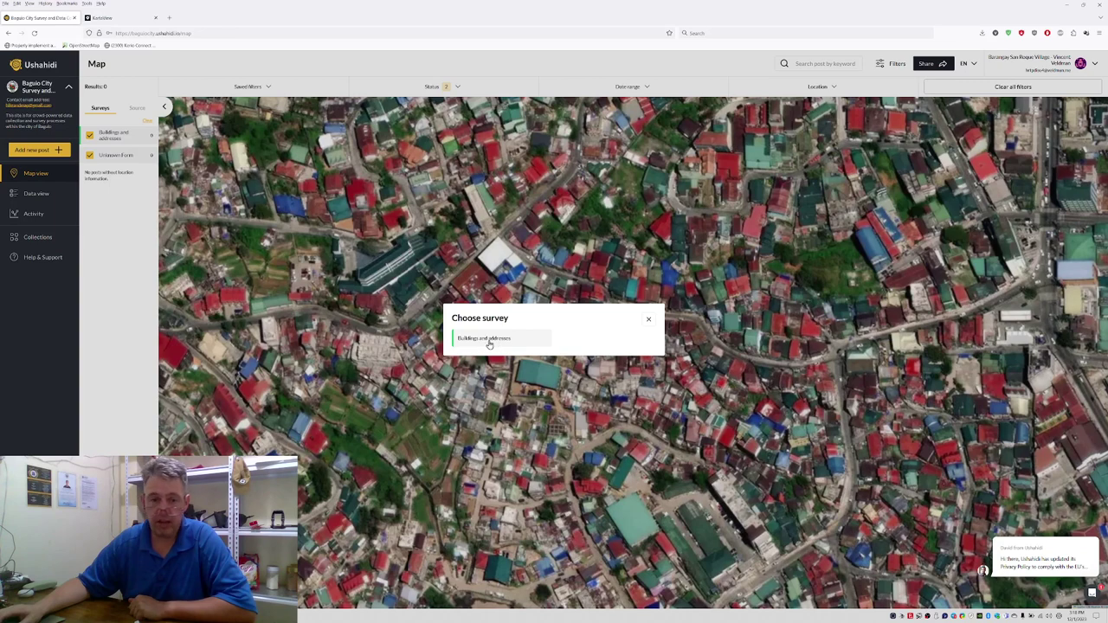
click(487, 340)
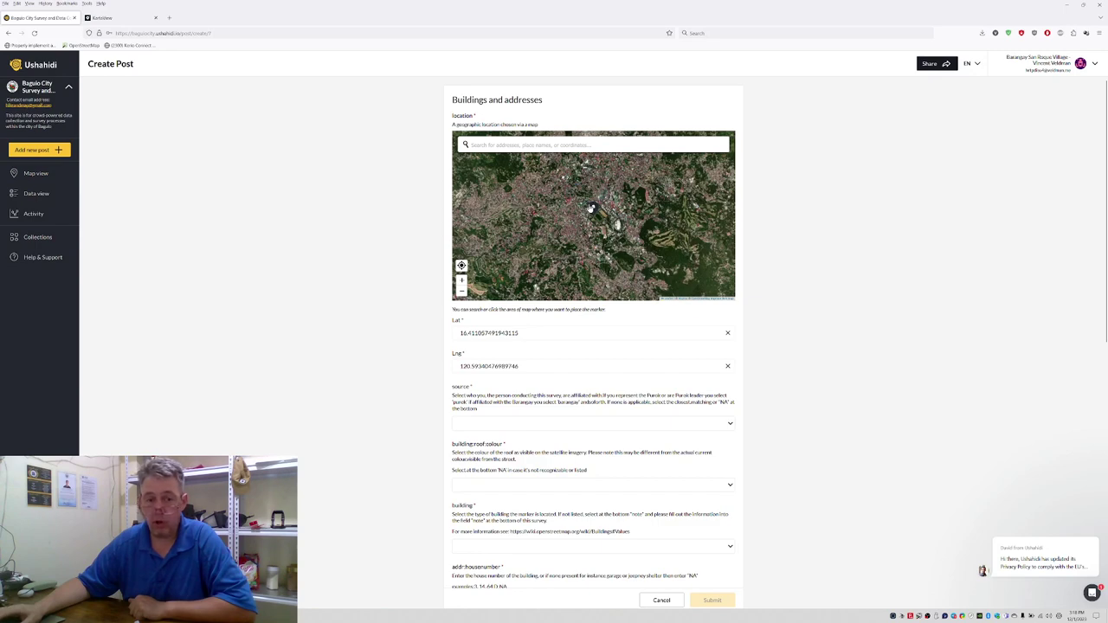
scroll(576, 217, up, 4)
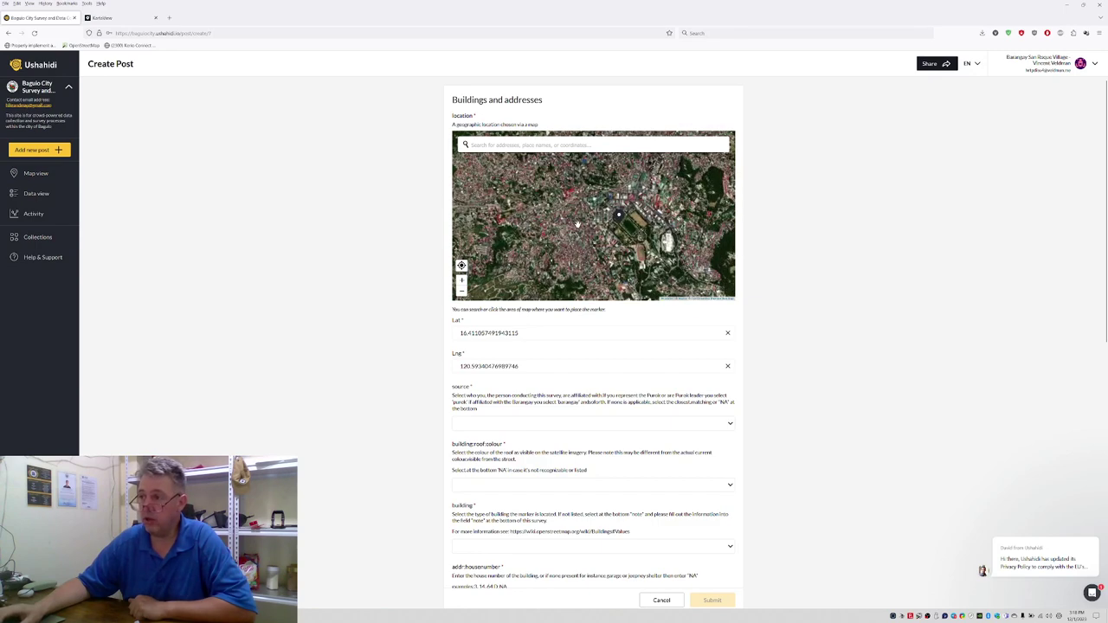
scroll(569, 226, up, 3)
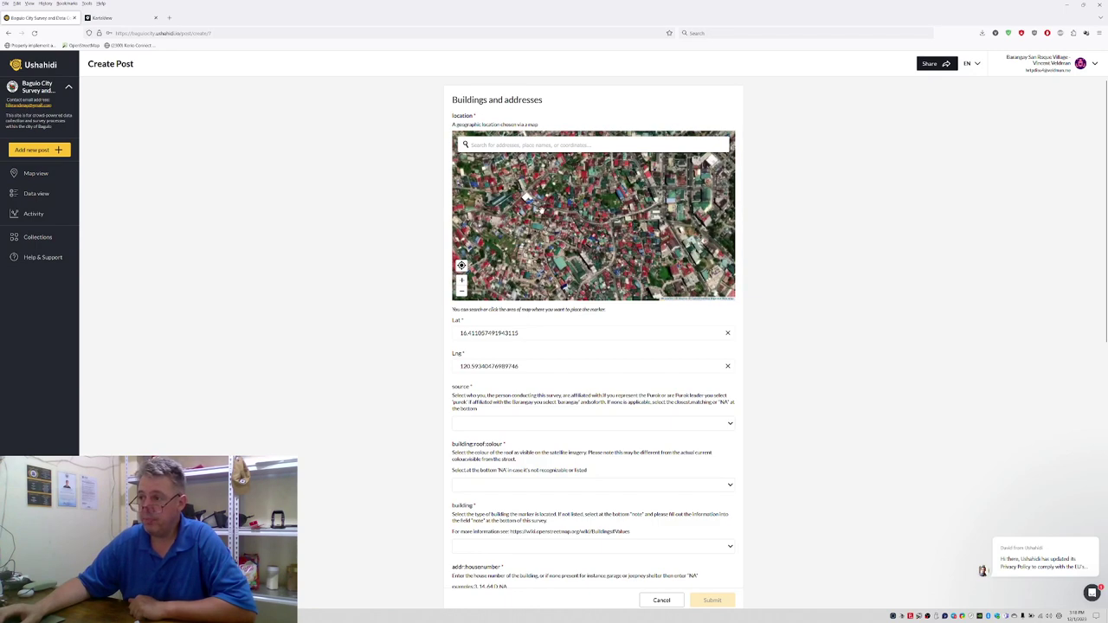
scroll(546, 209, up, 2)
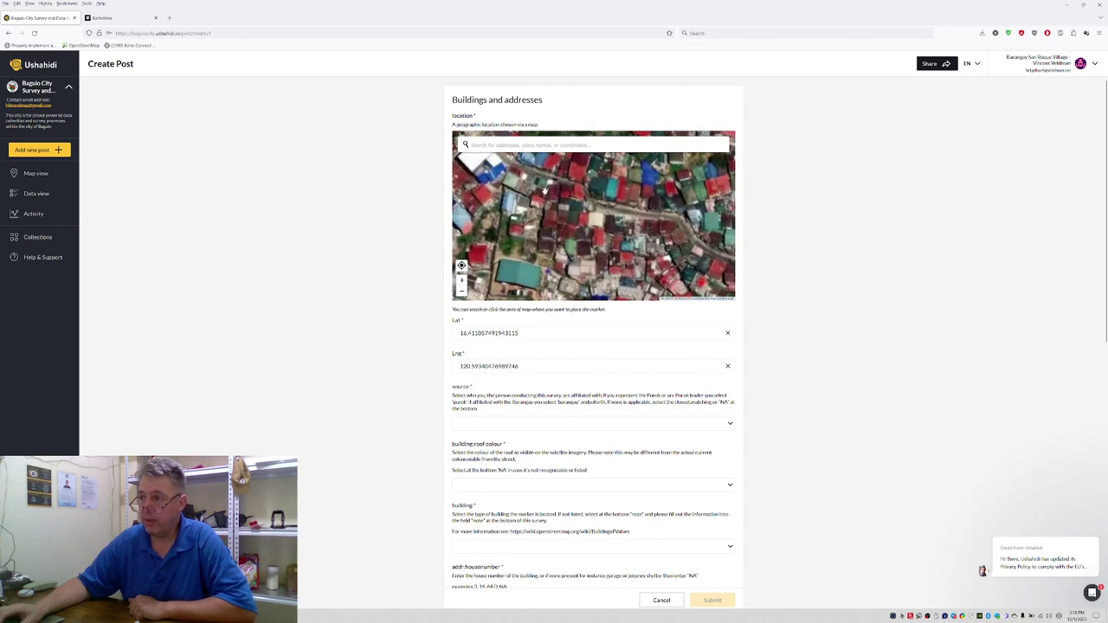
scroll(540, 189, up, 4)
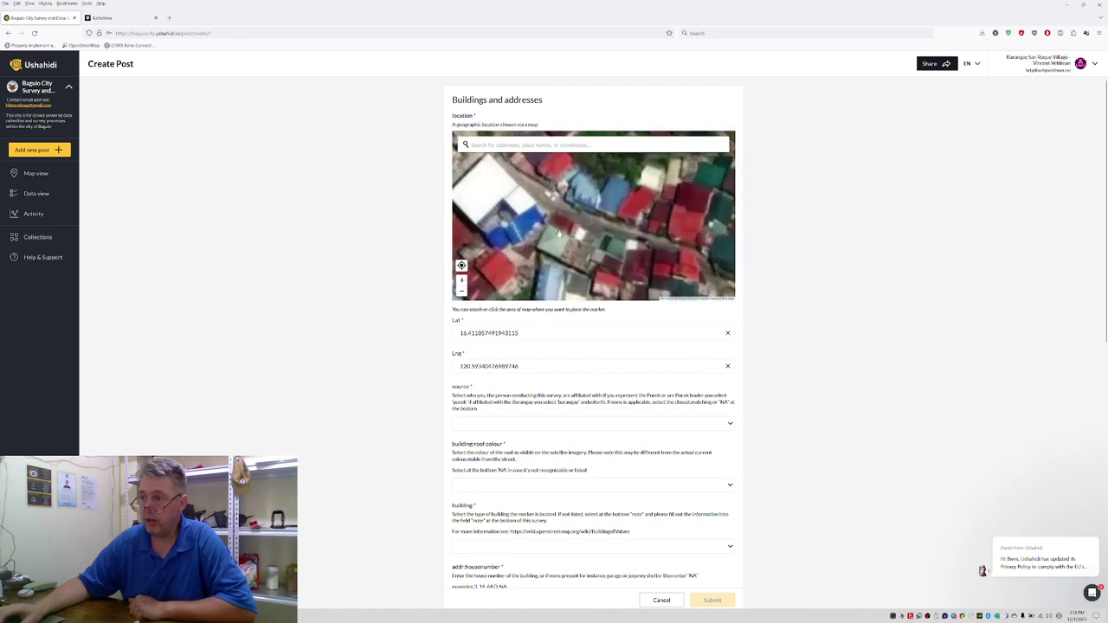
scroll(559, 232, up, 2)
scroll(561, 220, up, 1)
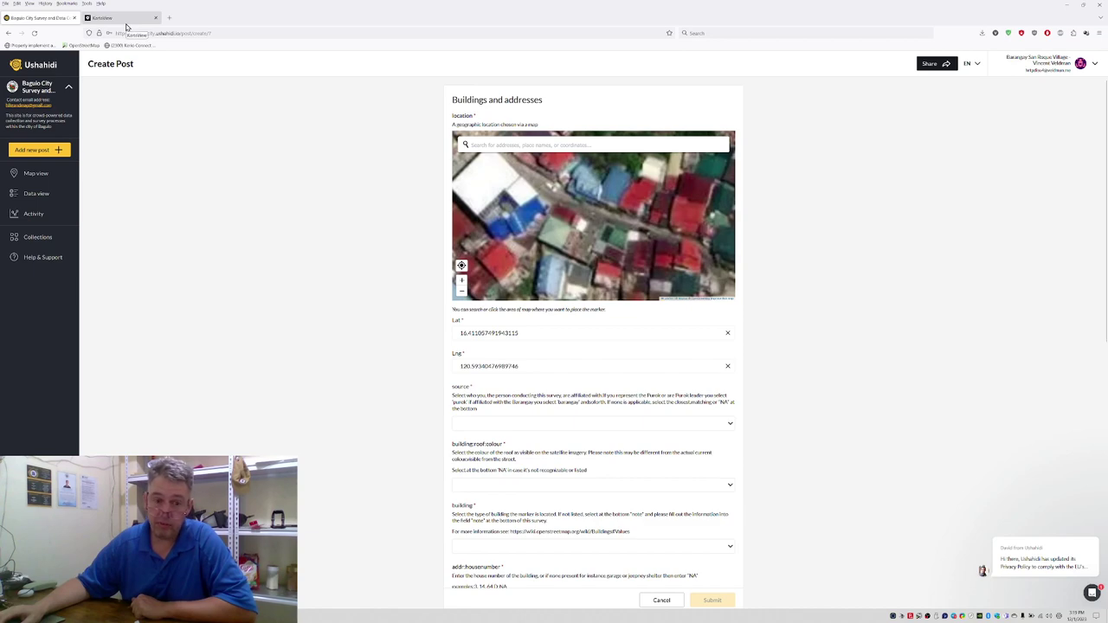
click(126, 25)
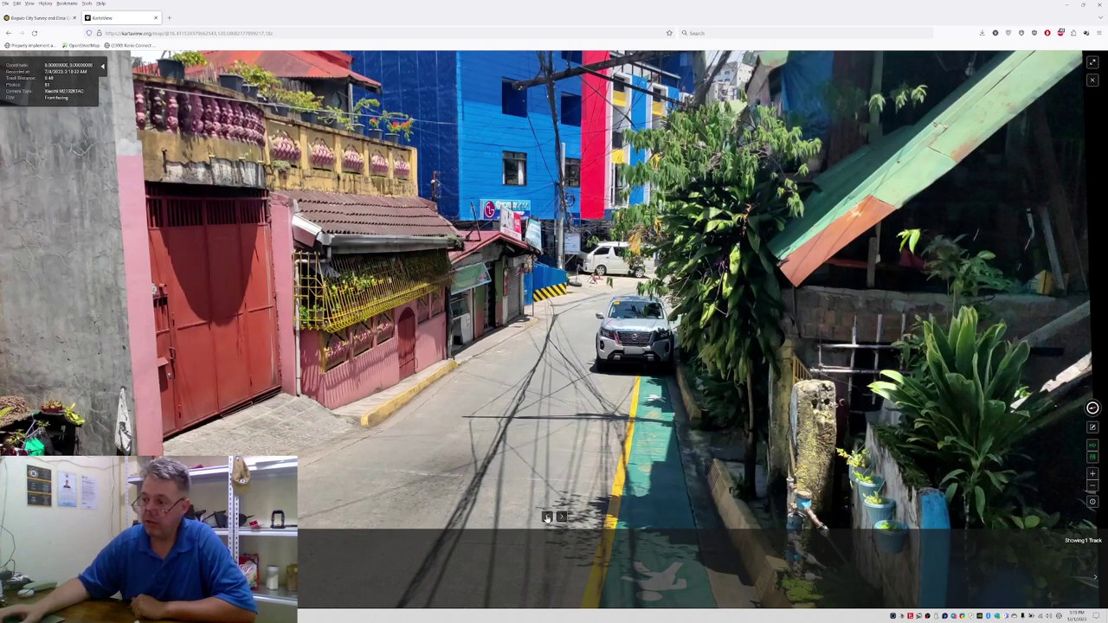
click(547, 517)
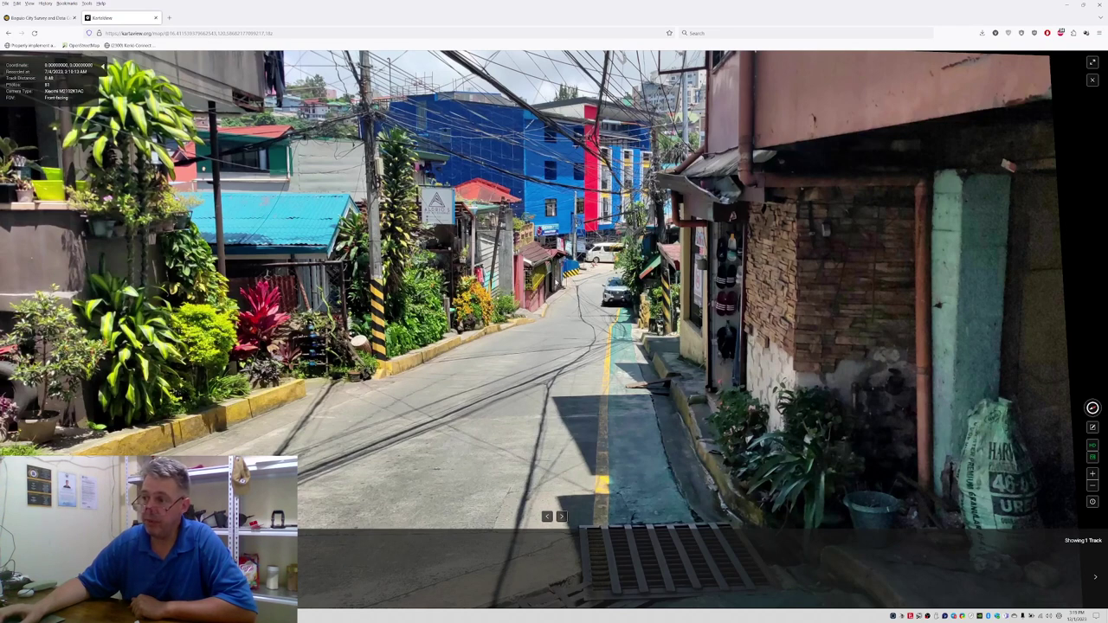
click(563, 517)
click(563, 517)
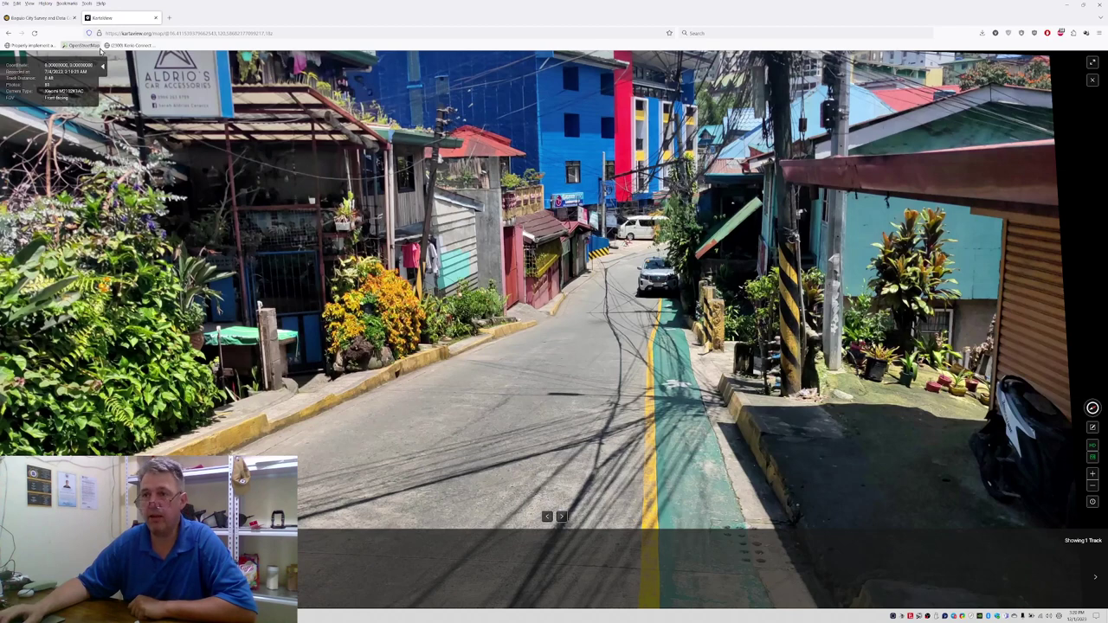
click(35, 18)
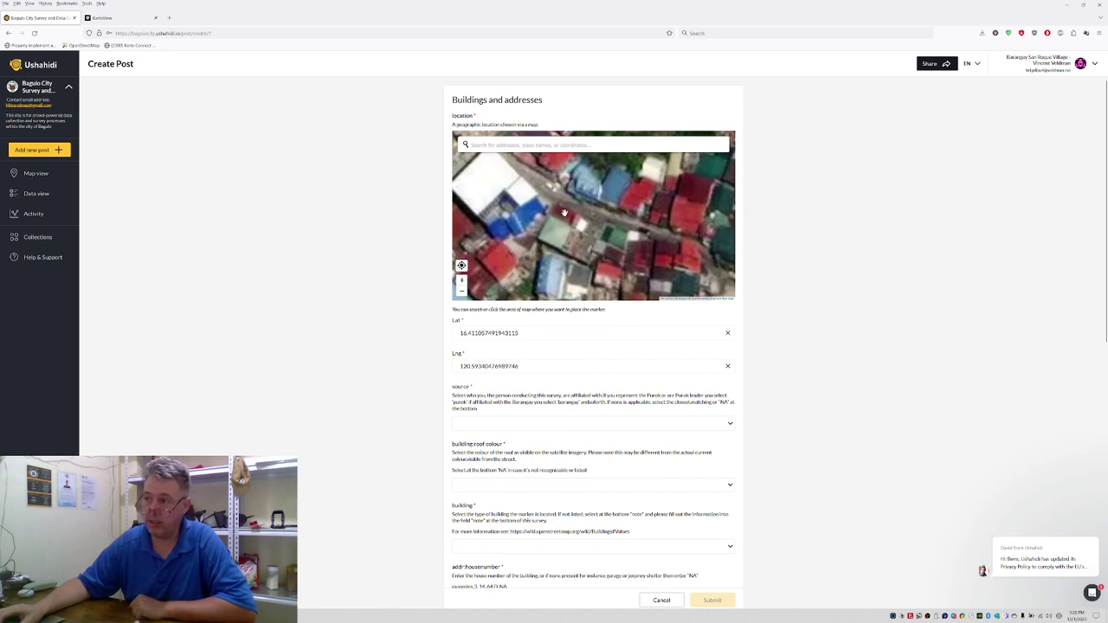
Step: Place the marker on the building, then set source to purok and roof colour to brown
click(564, 211)
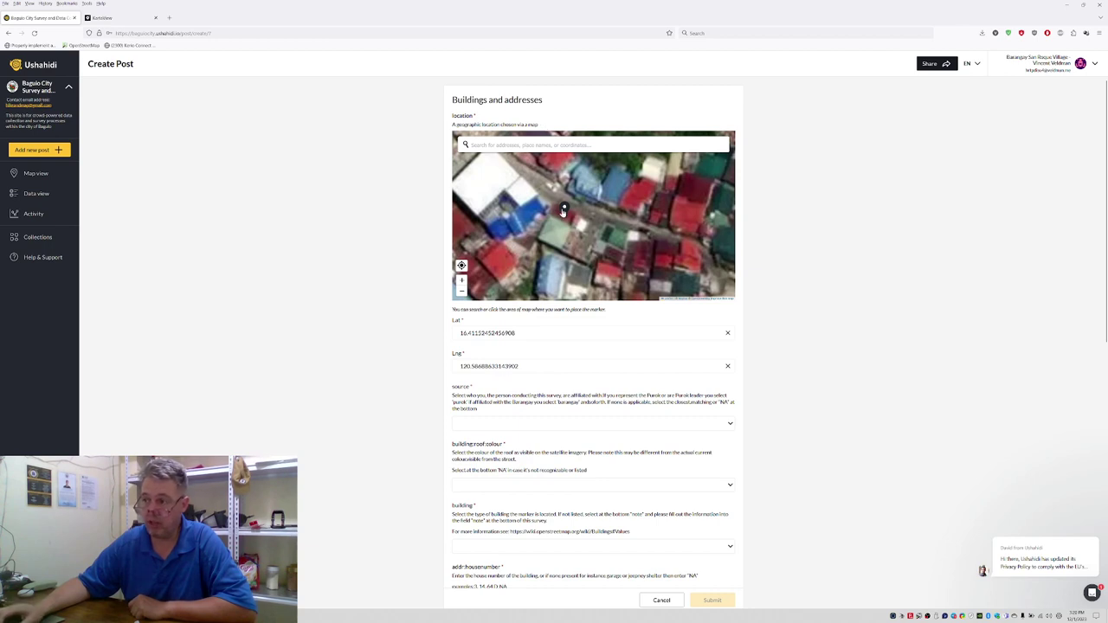
click(502, 424)
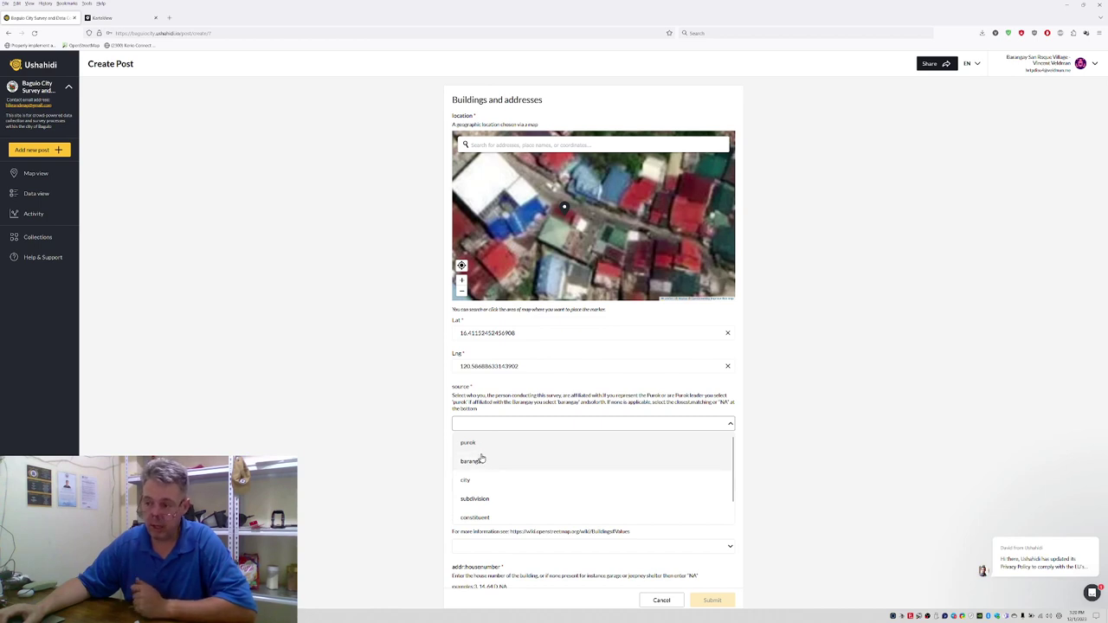
click(478, 447)
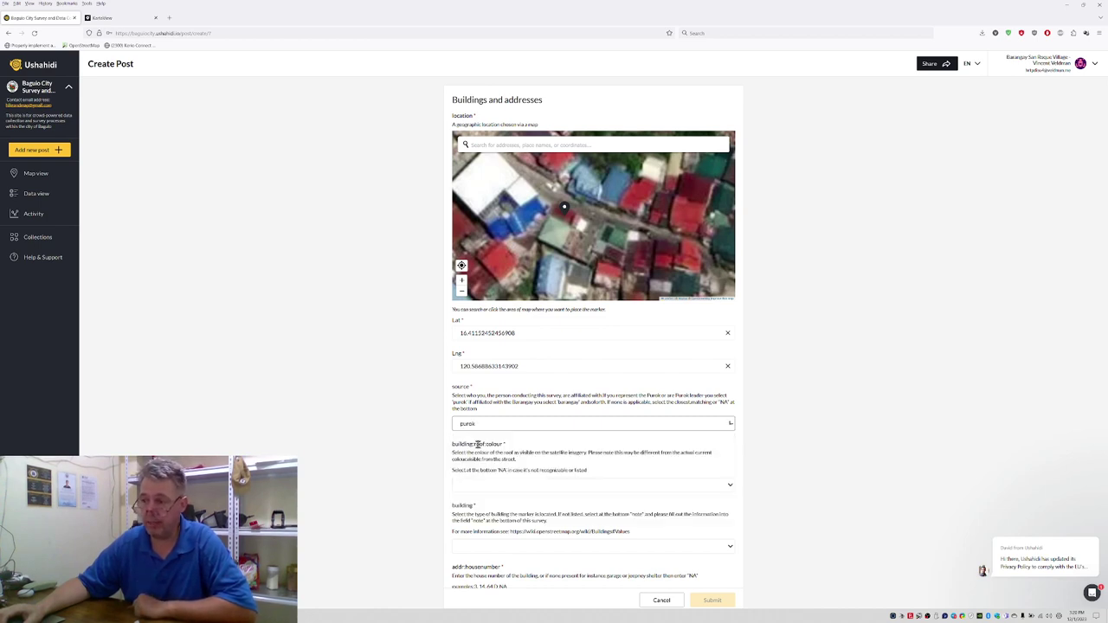
click(475, 487)
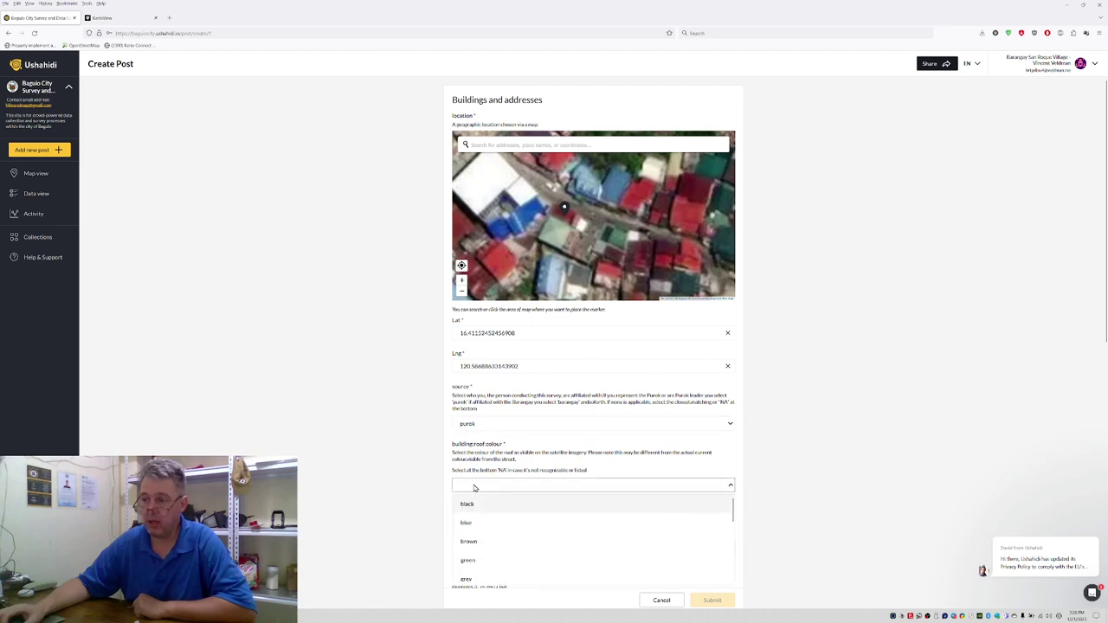
click(475, 542)
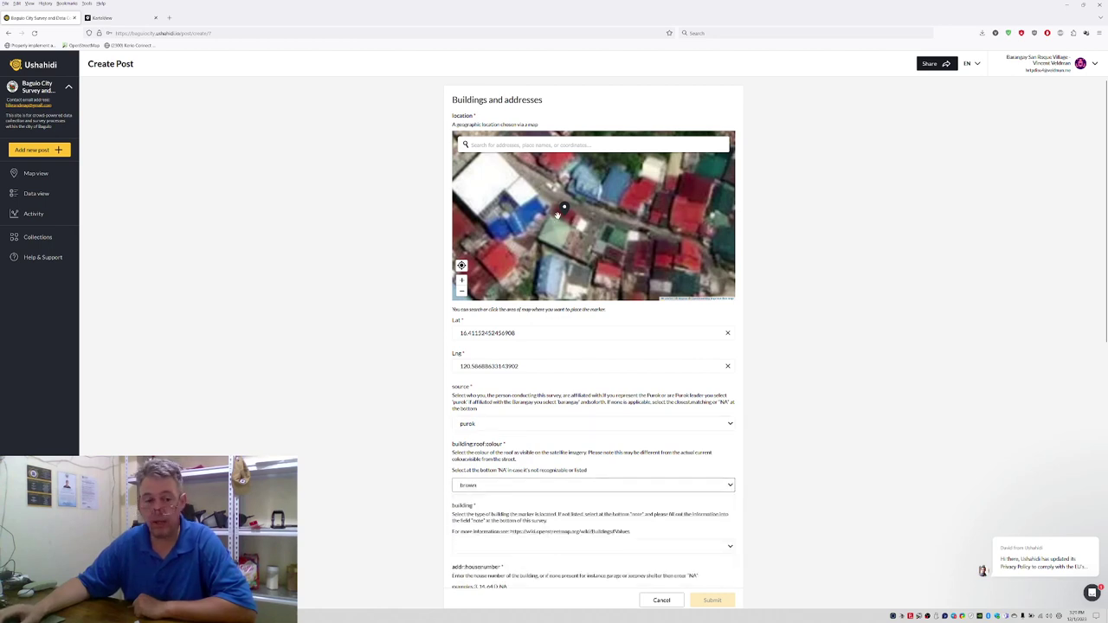
click(130, 18)
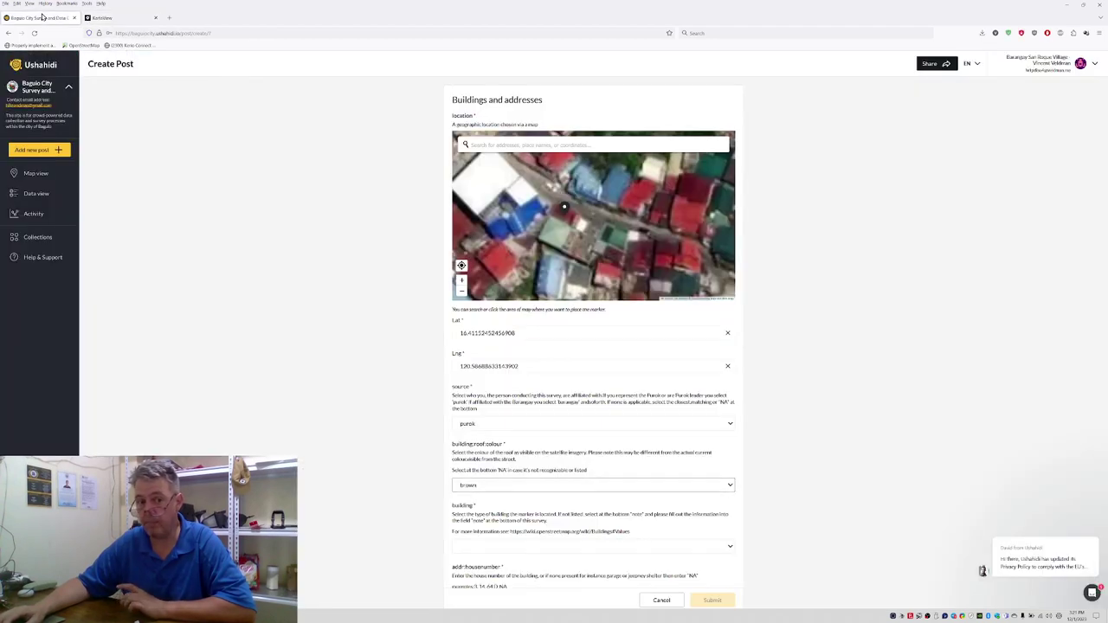
click(43, 17)
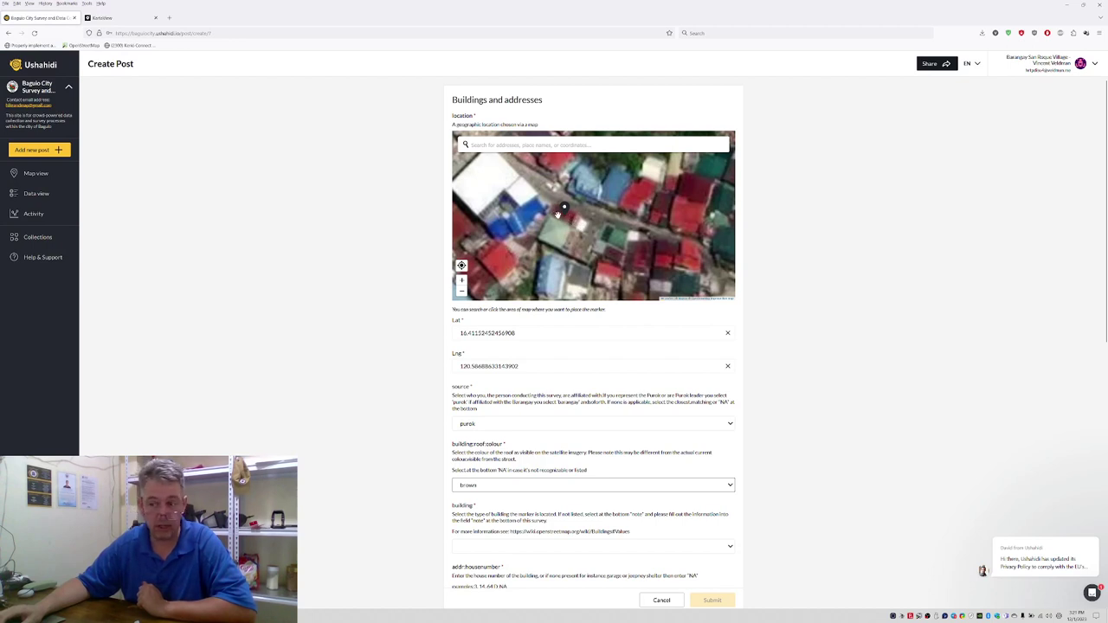
Step: Choose 'none' from the bottom of the building type dropdown
click(483, 551)
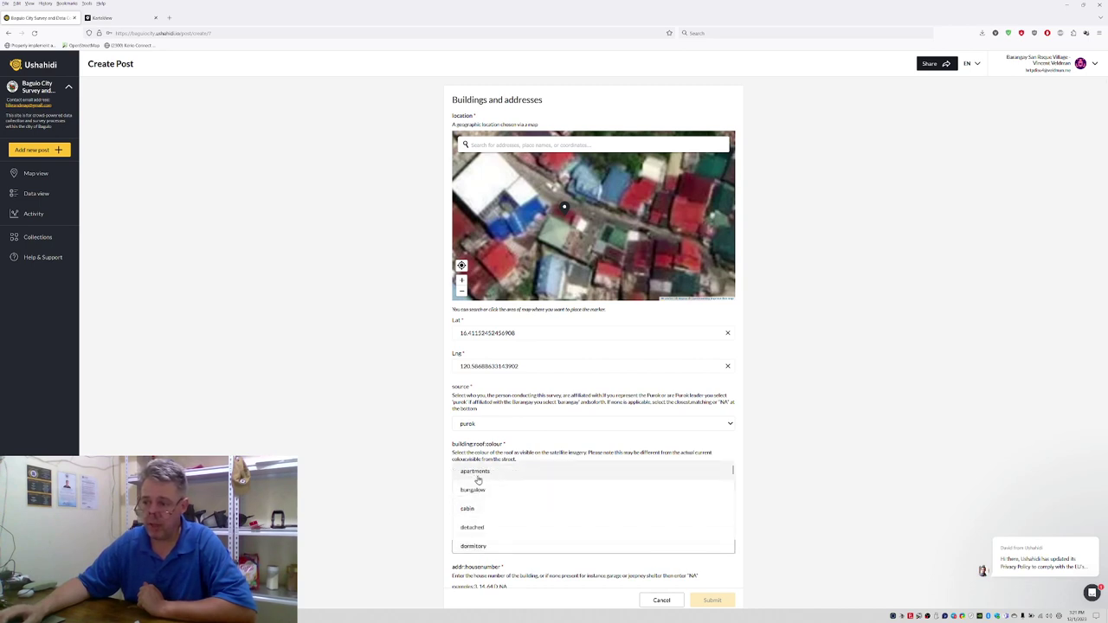
scroll(497, 517, down, 2)
scroll(497, 518, down, 2)
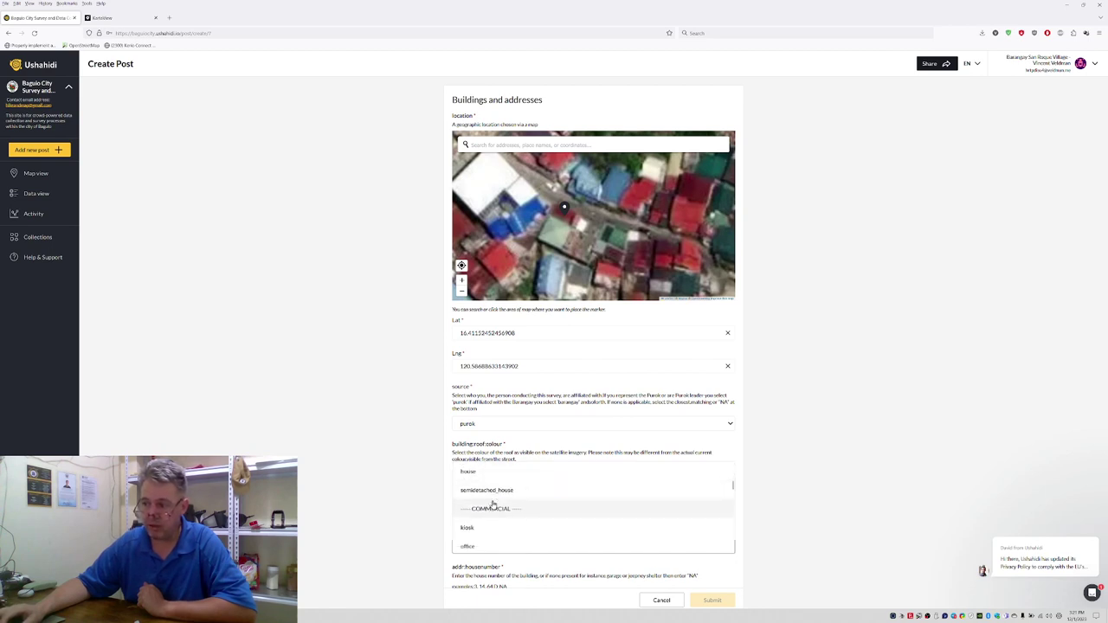
scroll(496, 504, down, 2)
scroll(490, 510, down, 2)
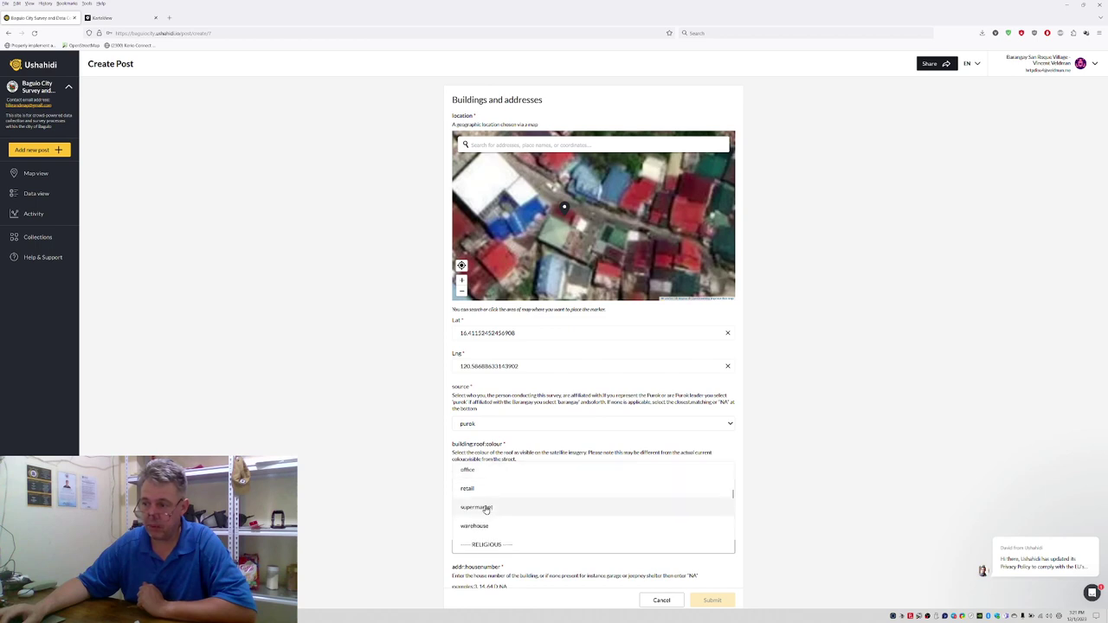
scroll(490, 507, down, 2)
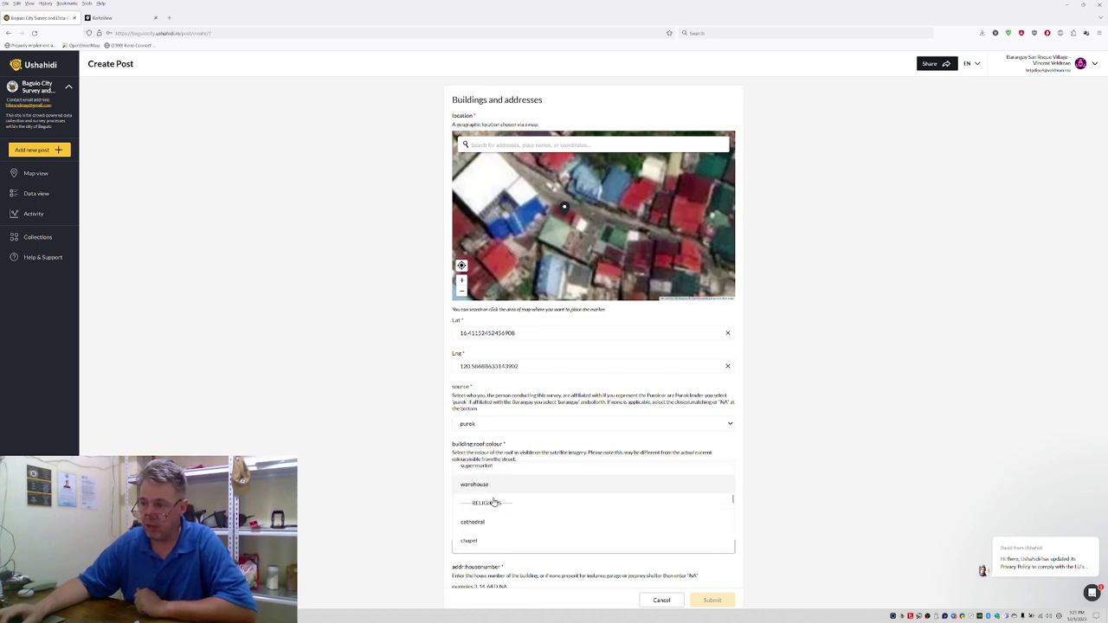
scroll(496, 505, down, 5)
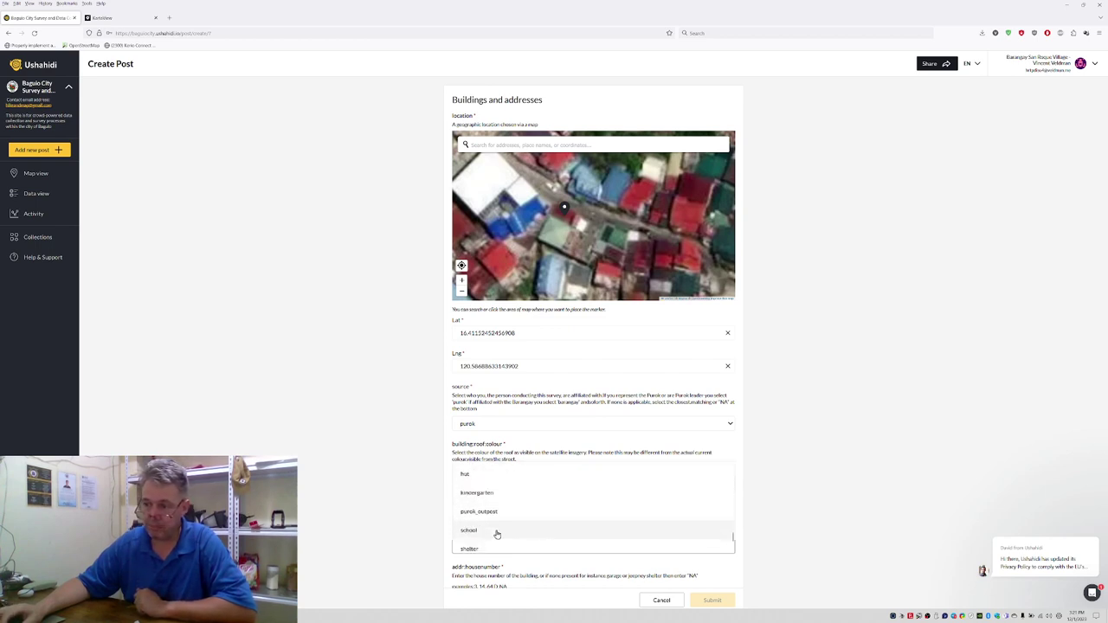
scroll(496, 515, down, 2)
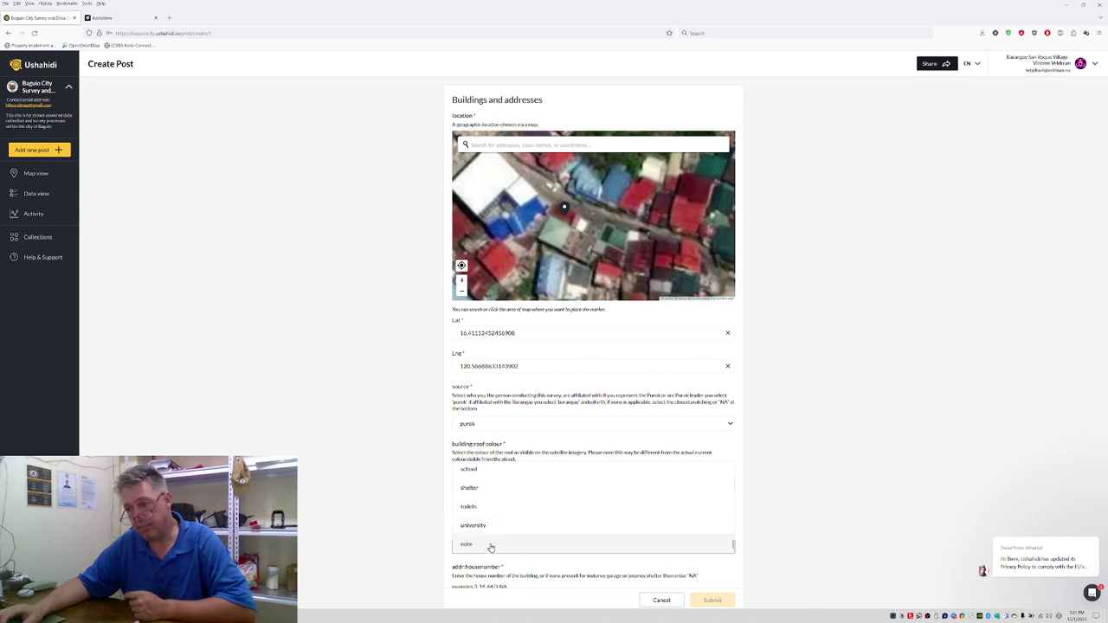
click(484, 545)
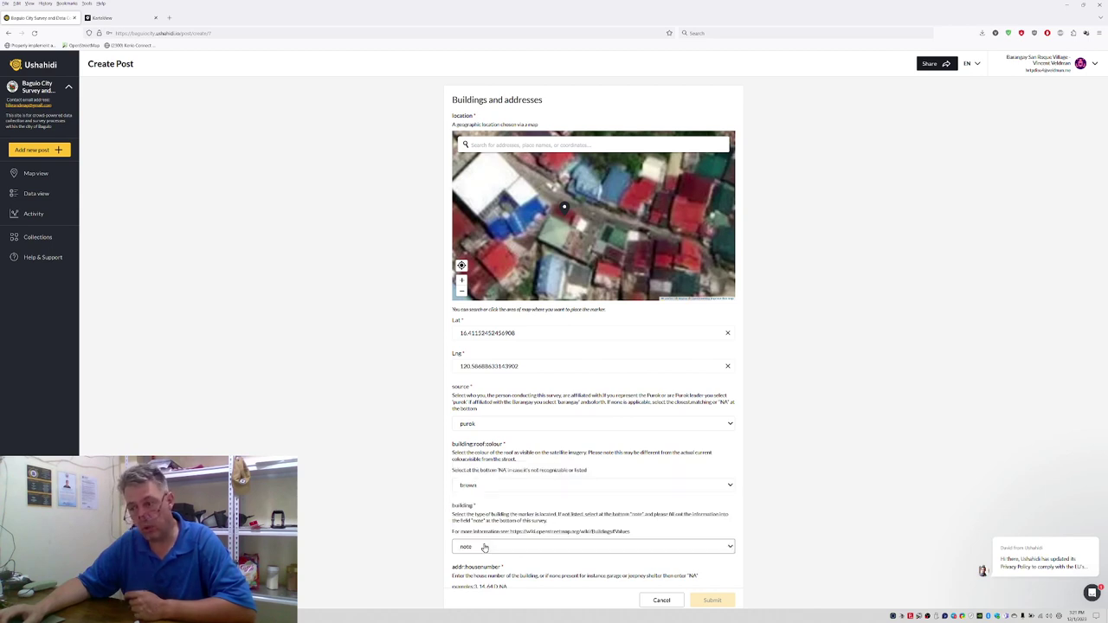
scroll(444, 519, down, 1)
Step: Enter the note 'building - restaurant'
scroll(444, 519, down, 6)
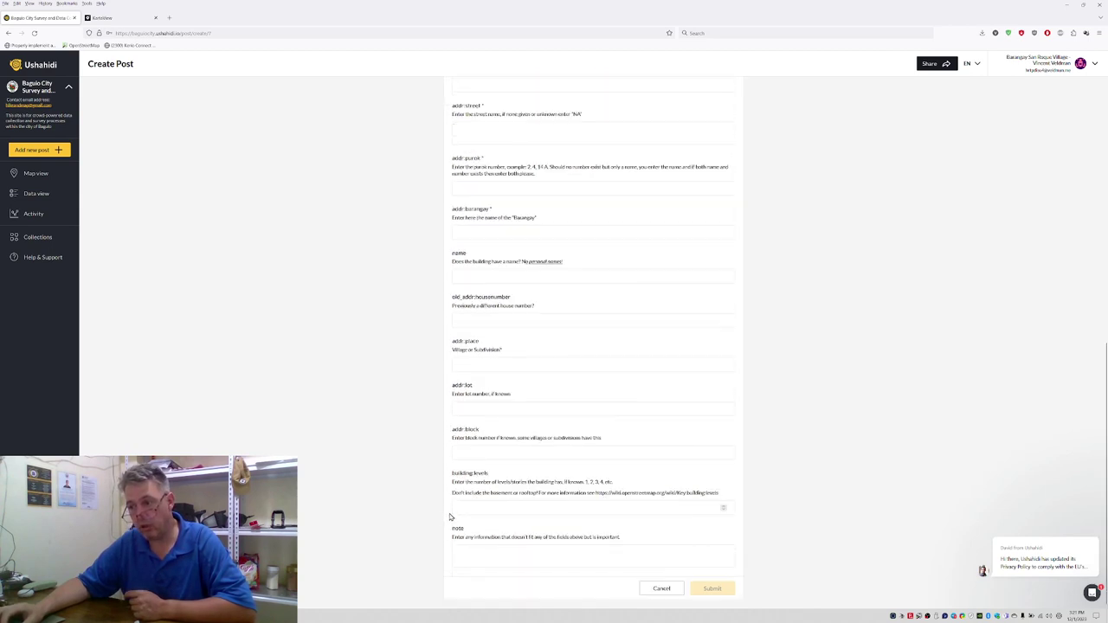
click(467, 549)
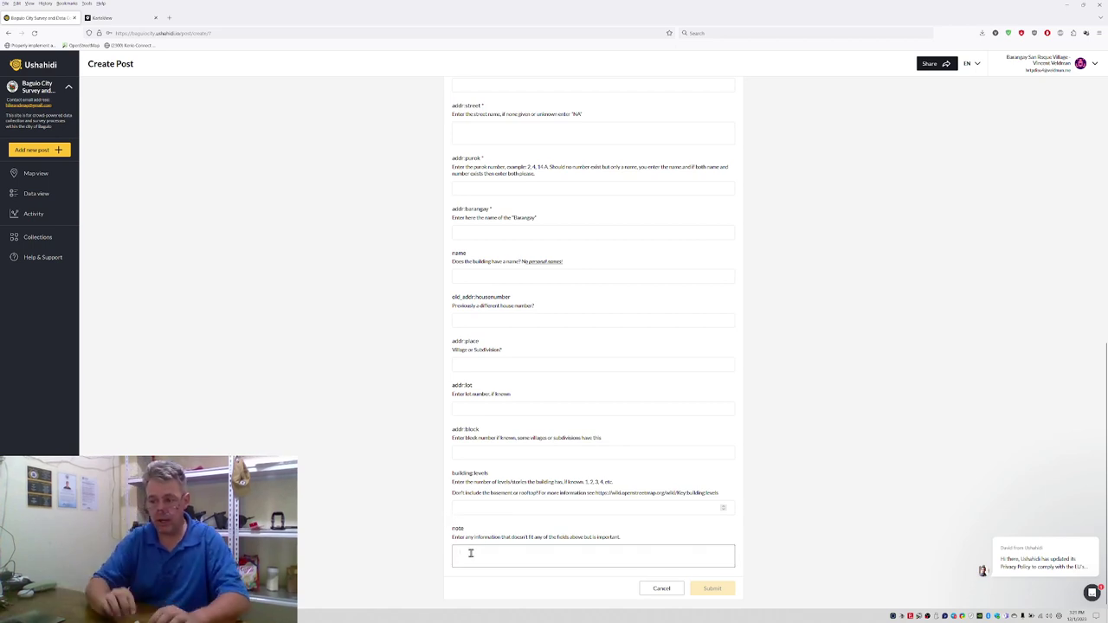
text(build)
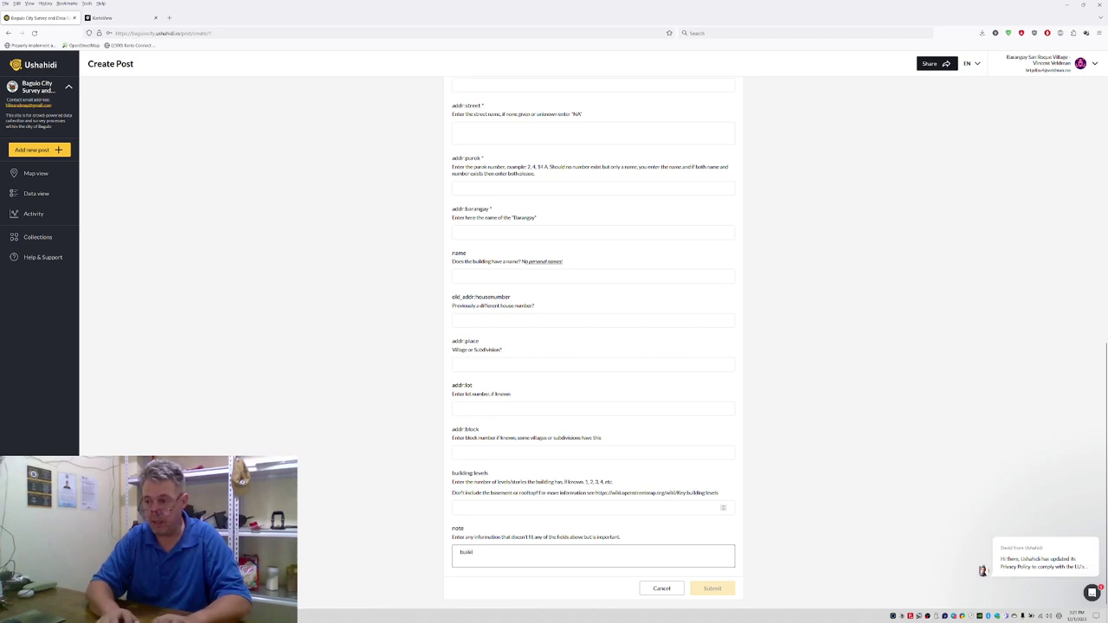
text(ing - restaurant)
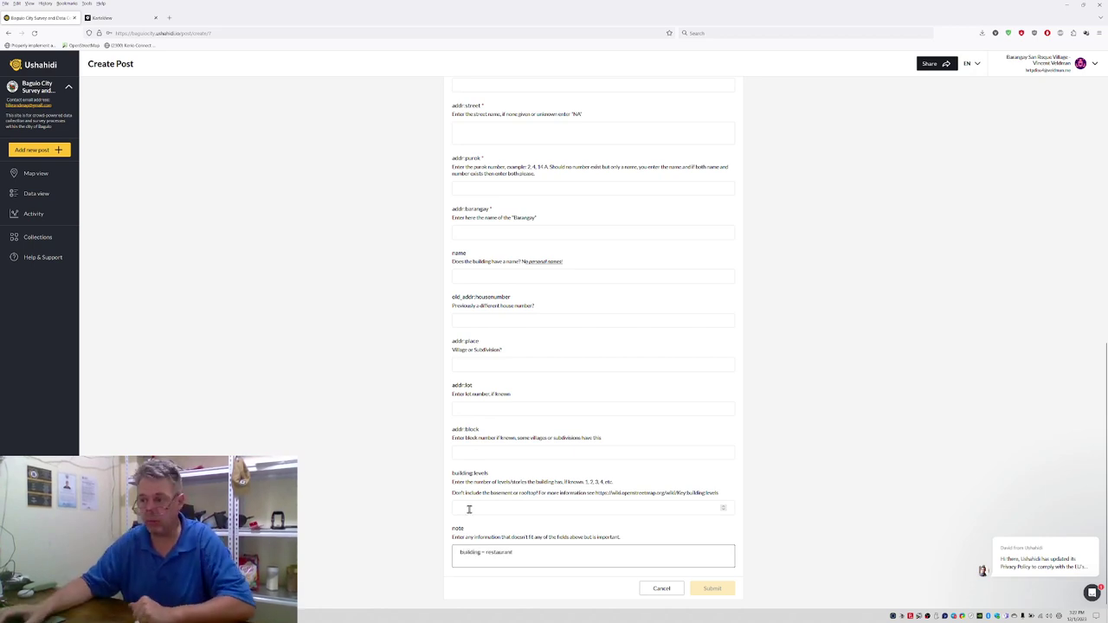
scroll(507, 379, up, 3)
scroll(509, 374, up, 1)
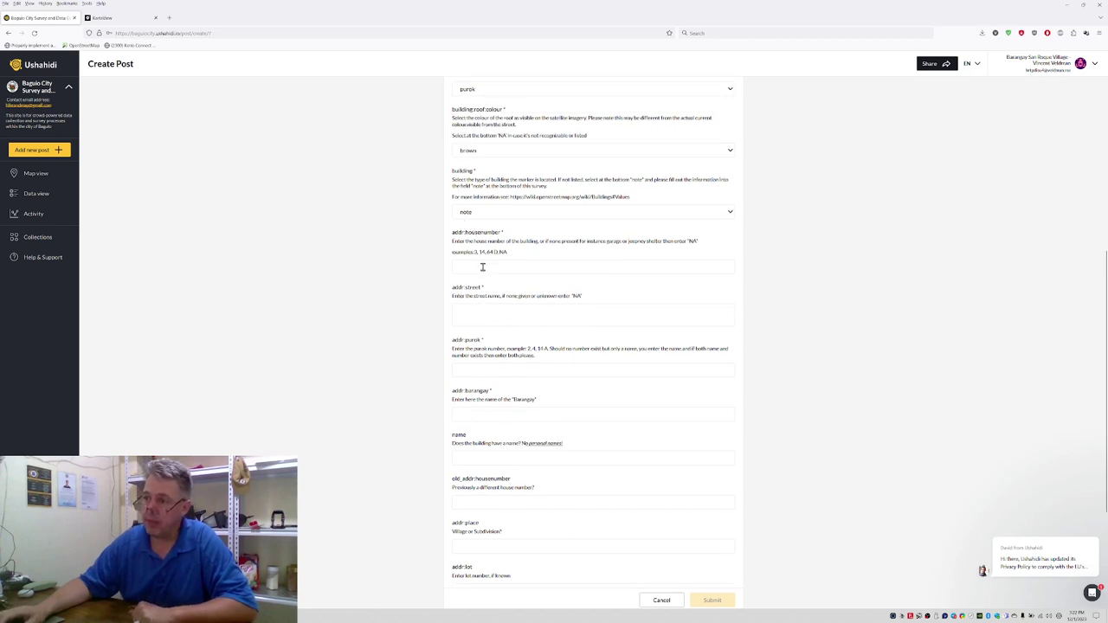
click(484, 268)
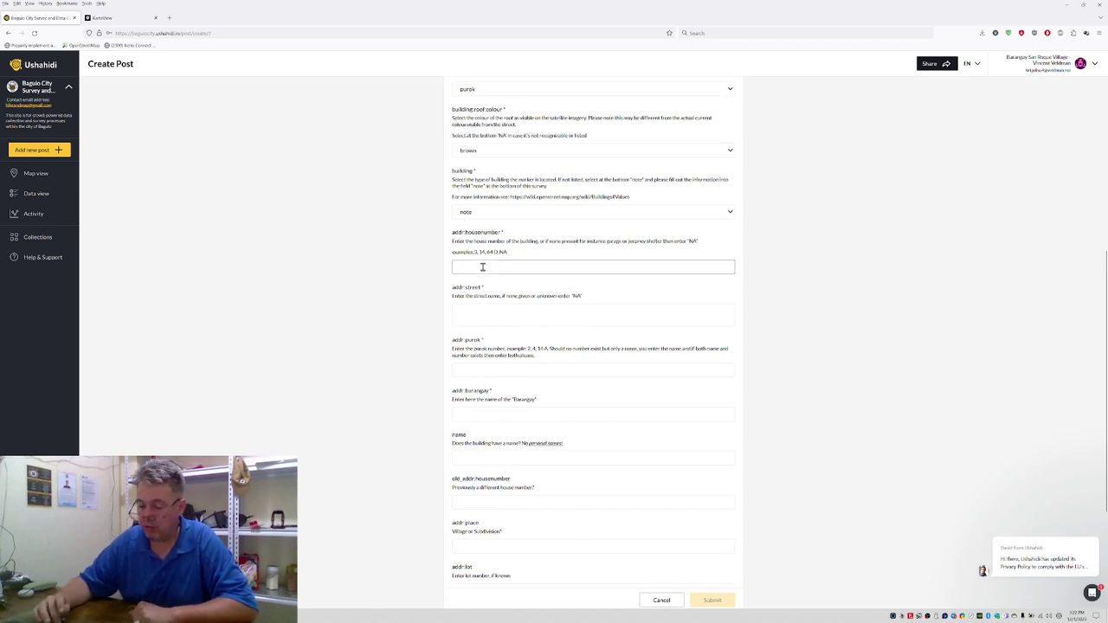
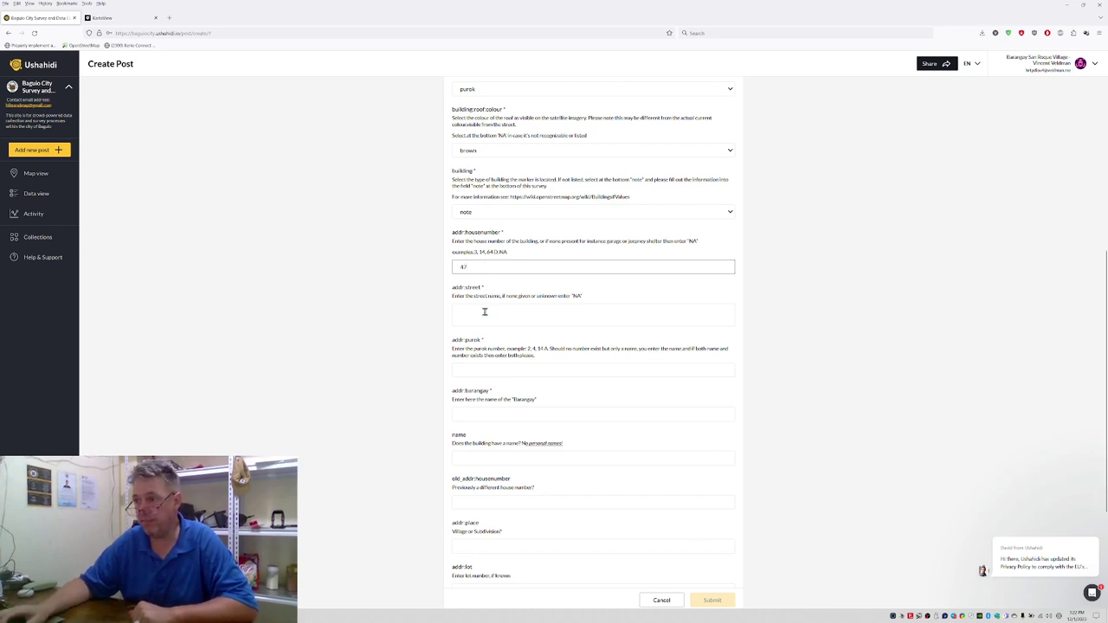
click(485, 311)
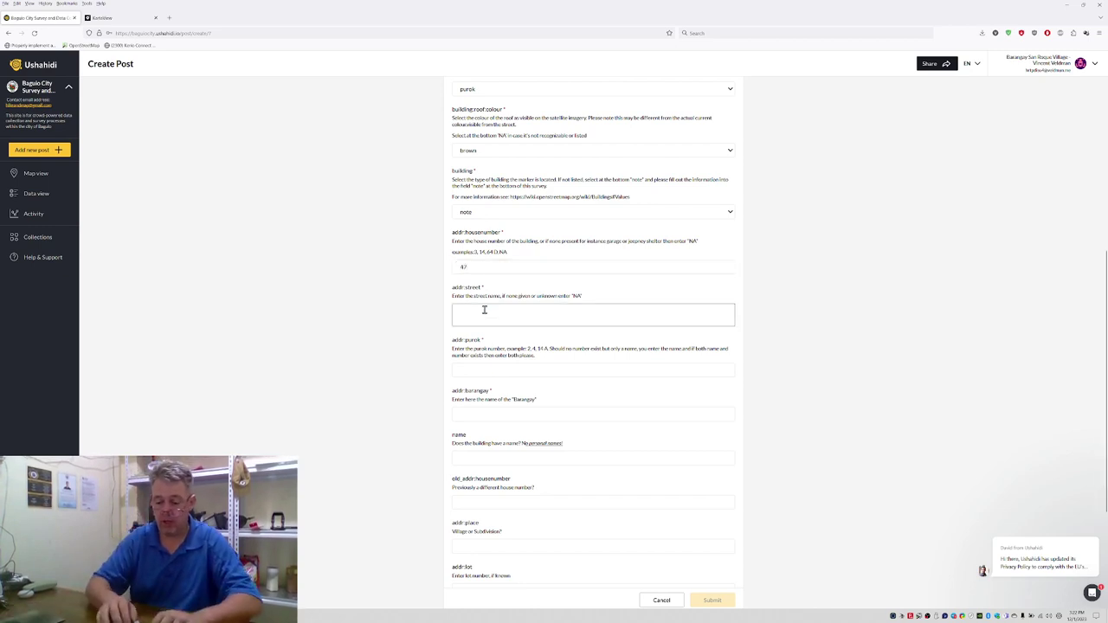
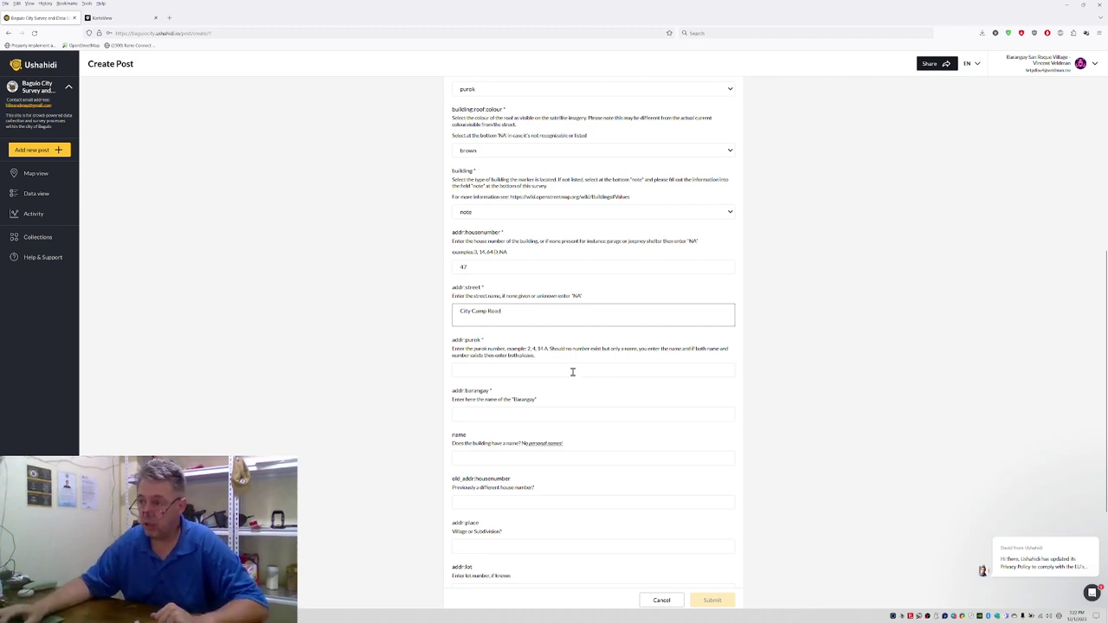
click(572, 372)
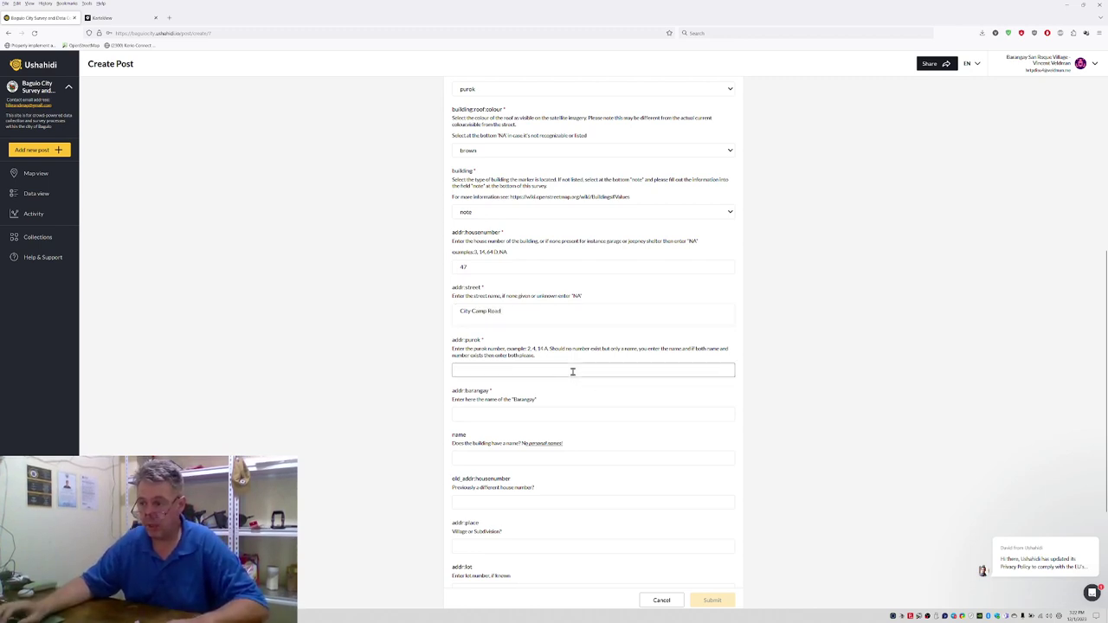
text(3)
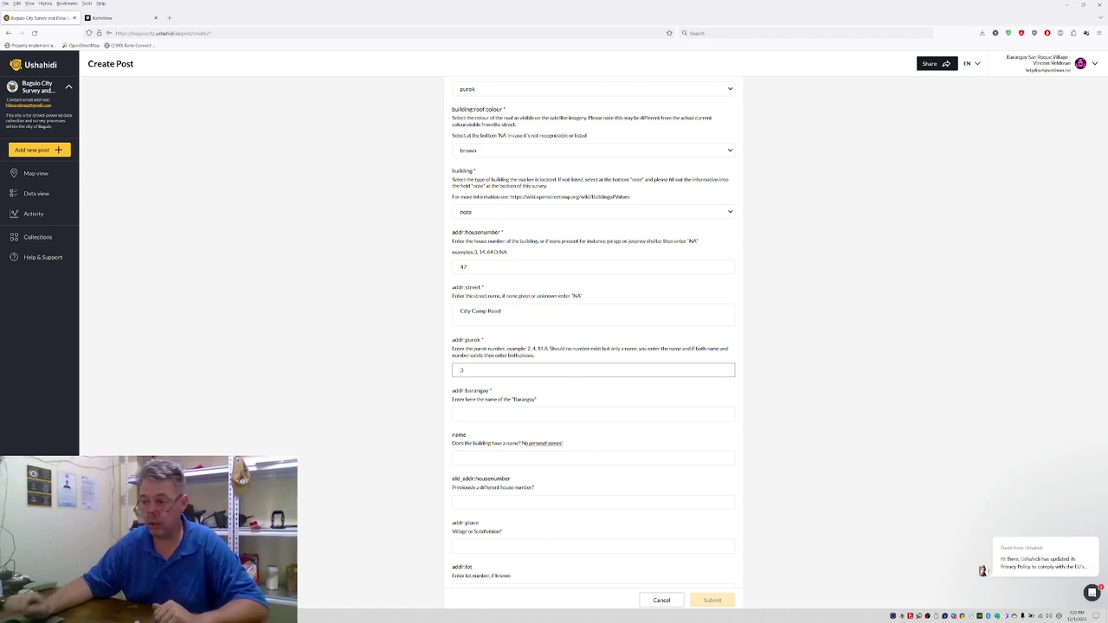
click(473, 413)
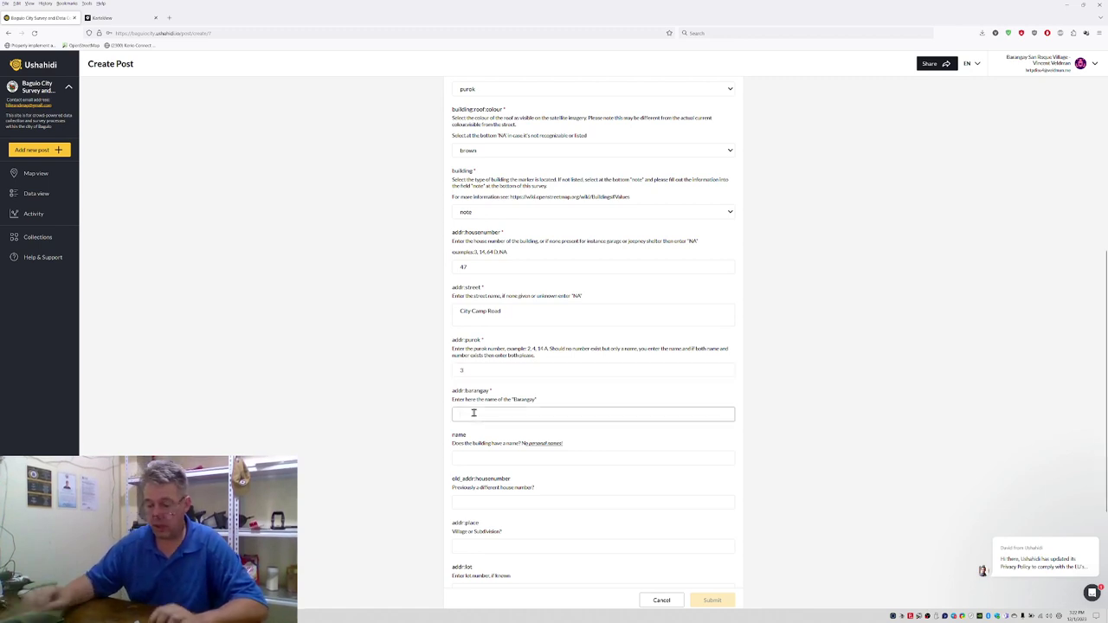
text(City Camp)
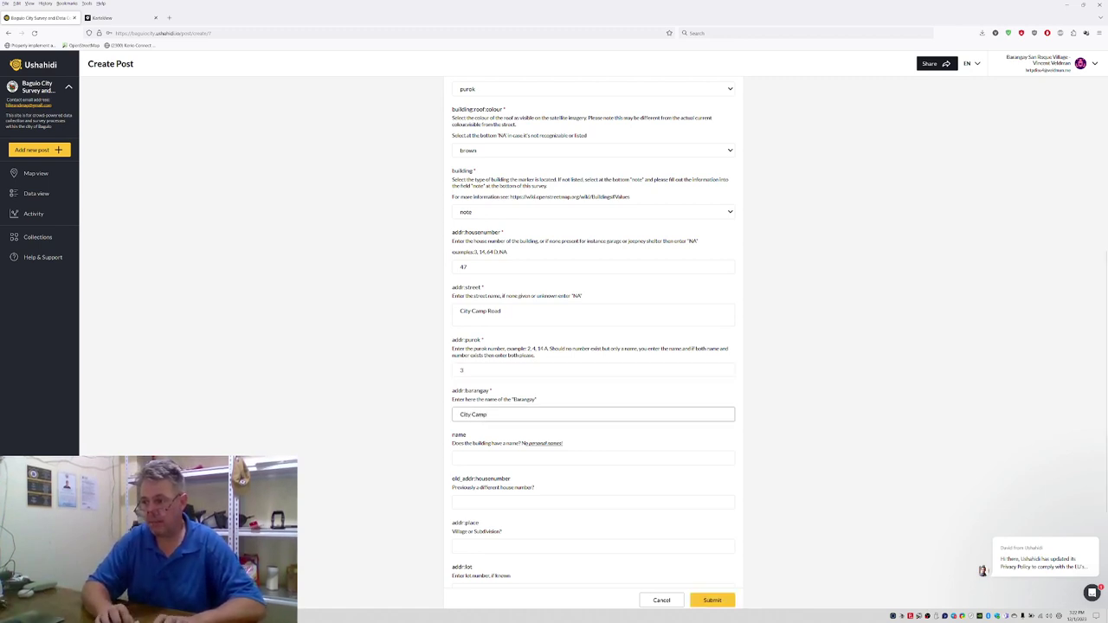
text( Central)
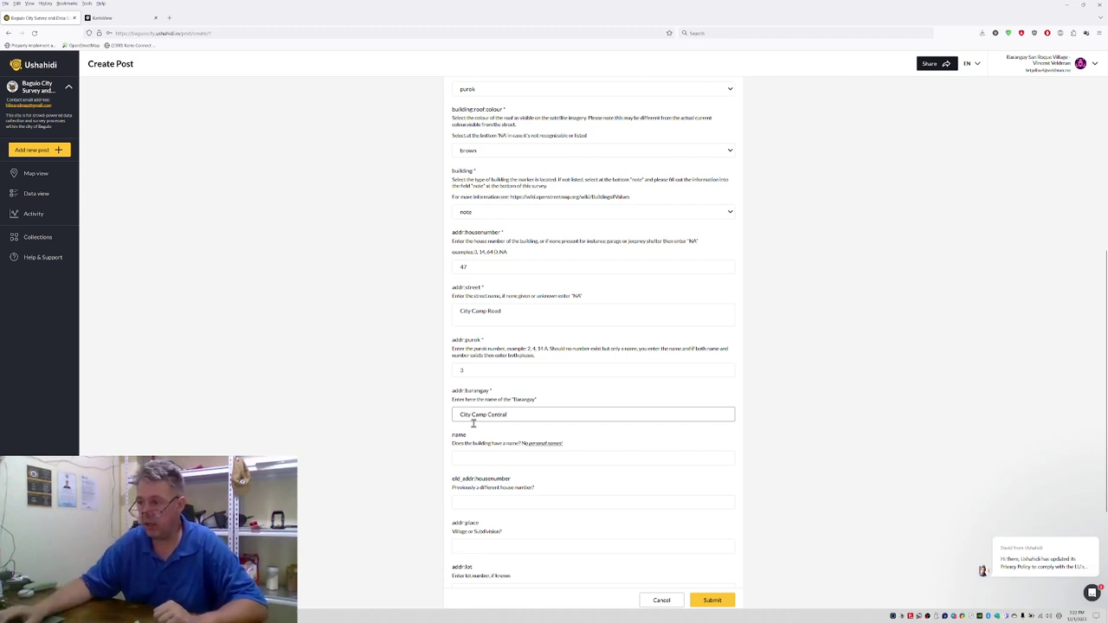
Step: Set building levels to 1 after checking the KartaView street photo
click(466, 457)
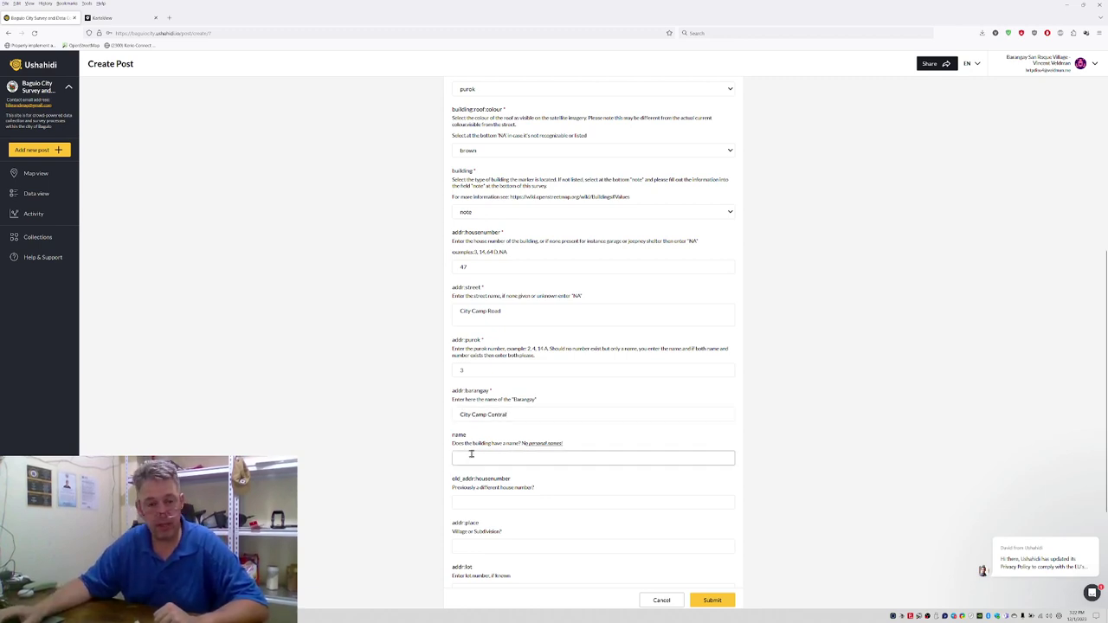
scroll(463, 469, down, 1)
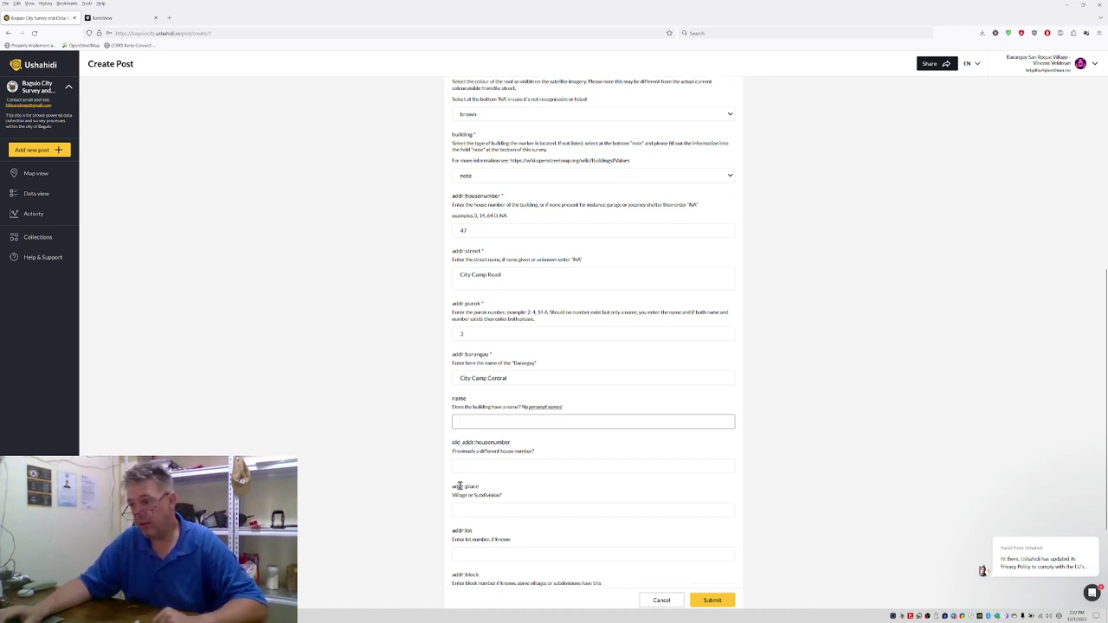
scroll(465, 465, down, 1)
drag(463, 459, 499, 468)
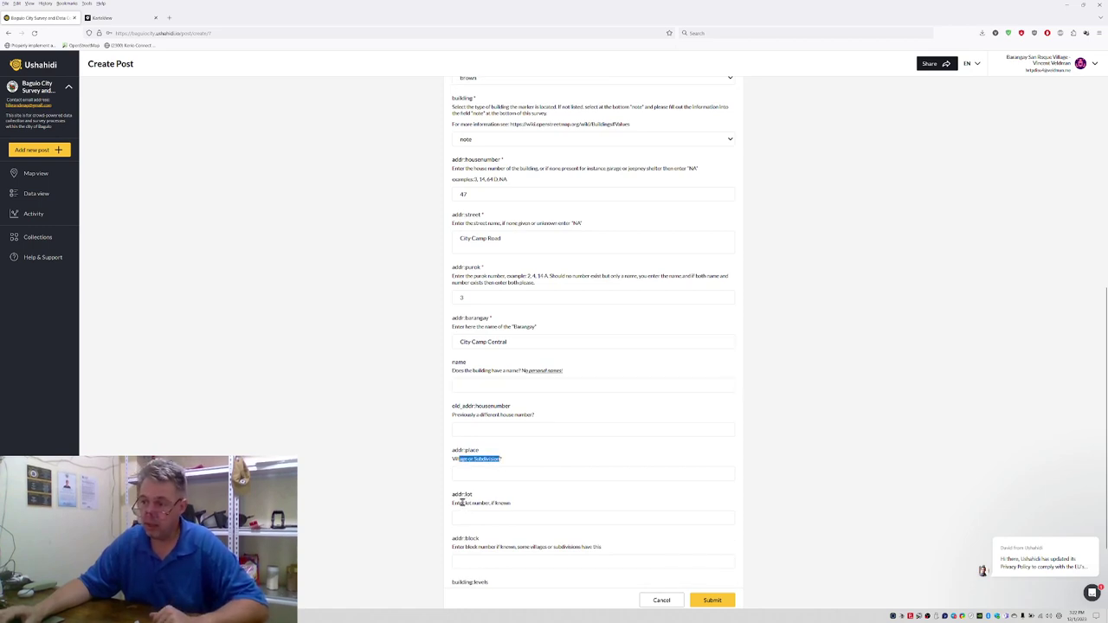
drag(463, 548, 495, 548)
scroll(452, 520, down, 1)
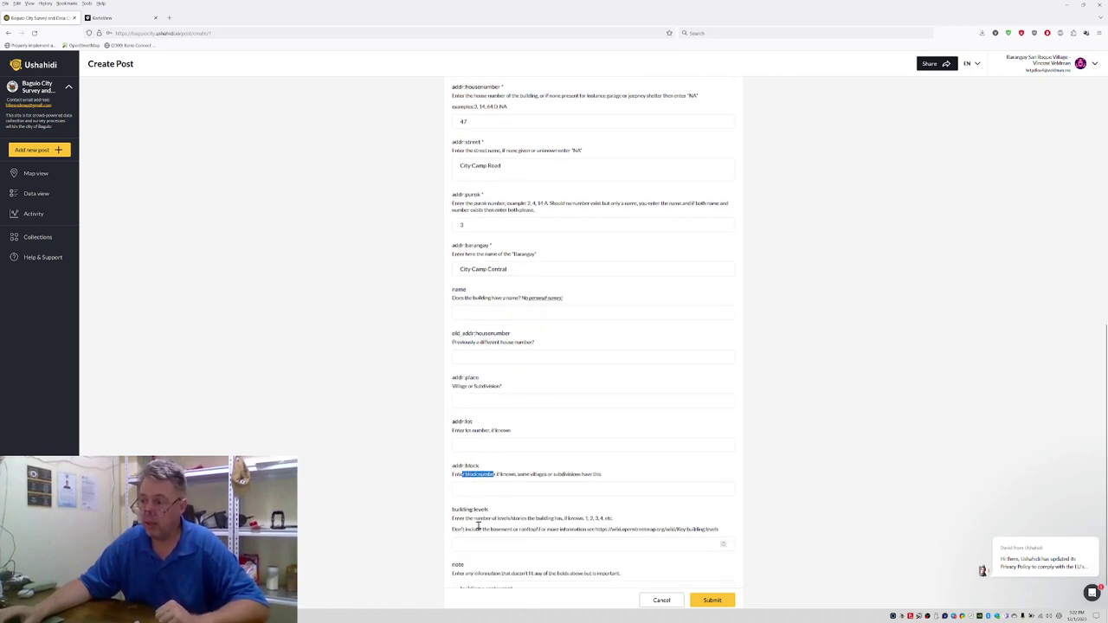
click(465, 545)
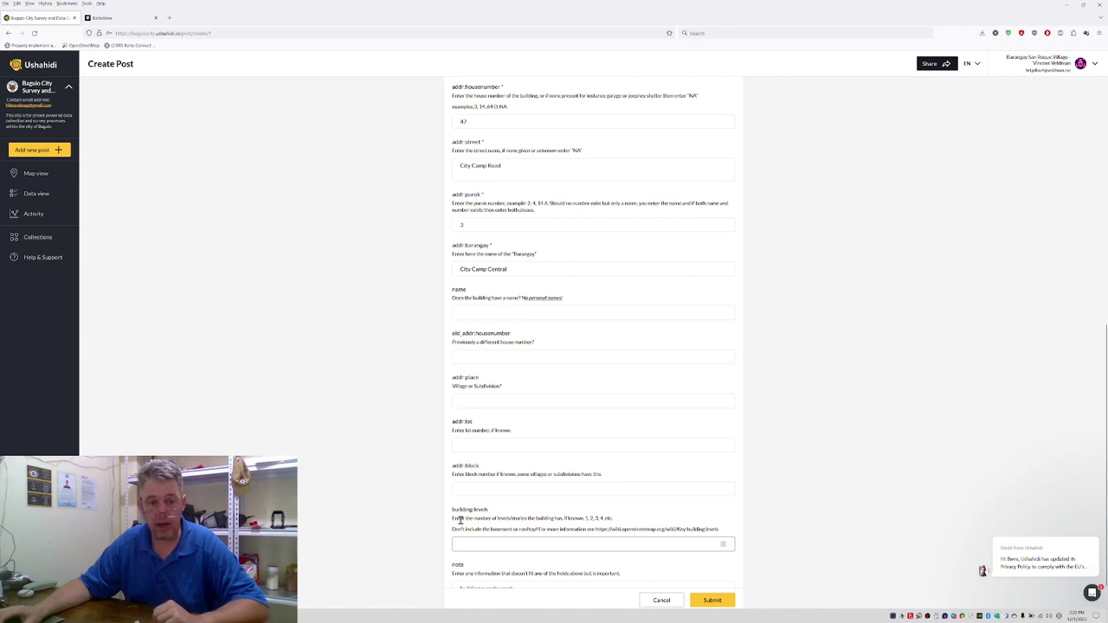
click(113, 17)
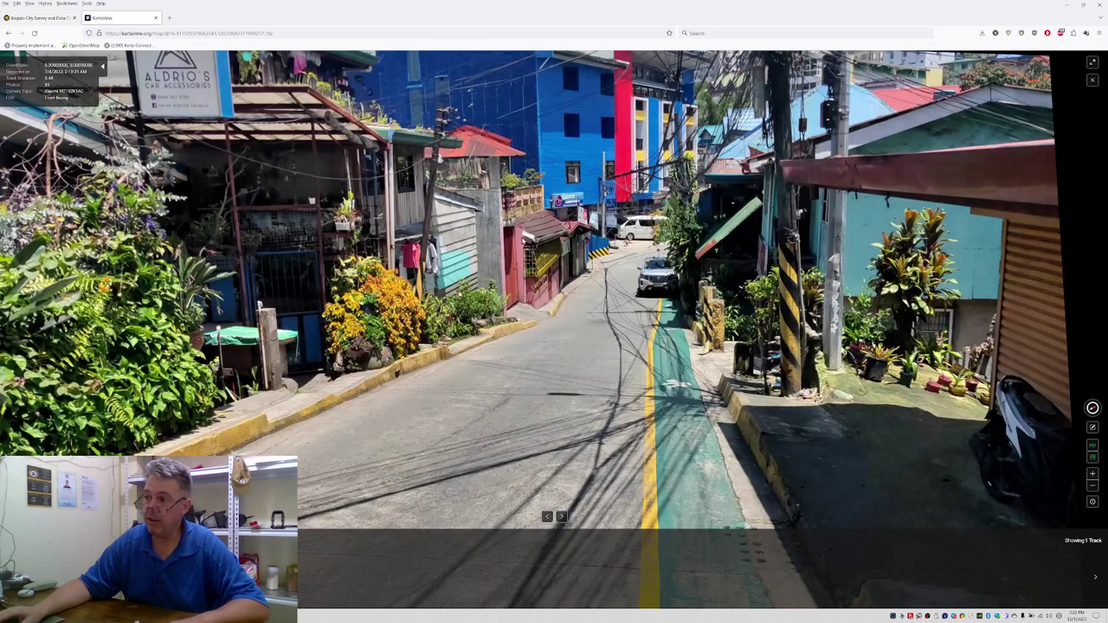
click(40, 17)
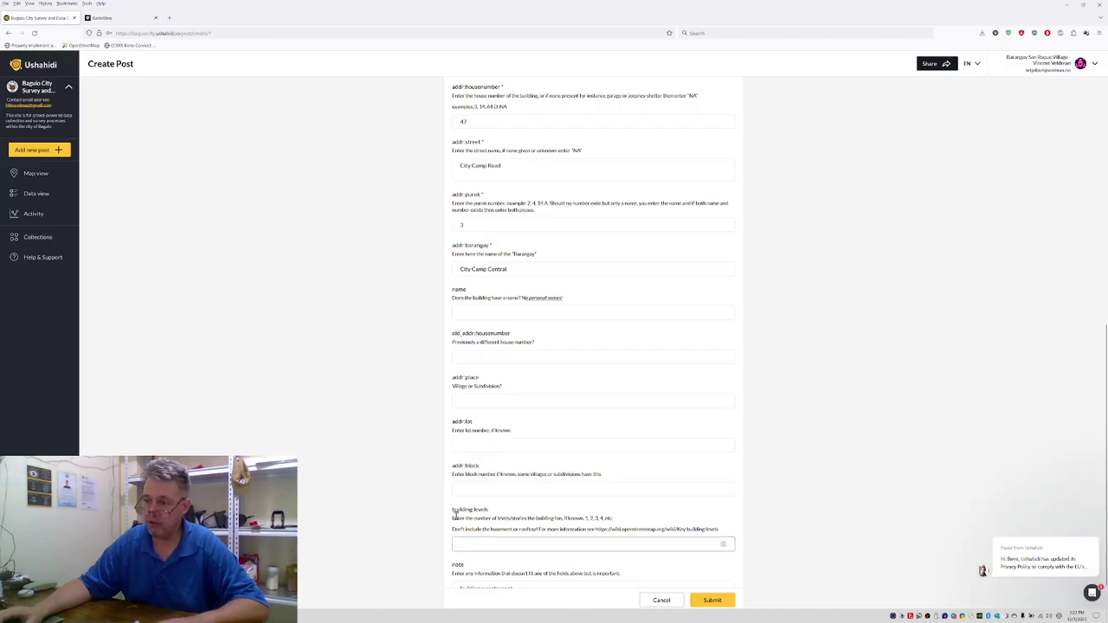
text(1)
scroll(433, 511, down, 1)
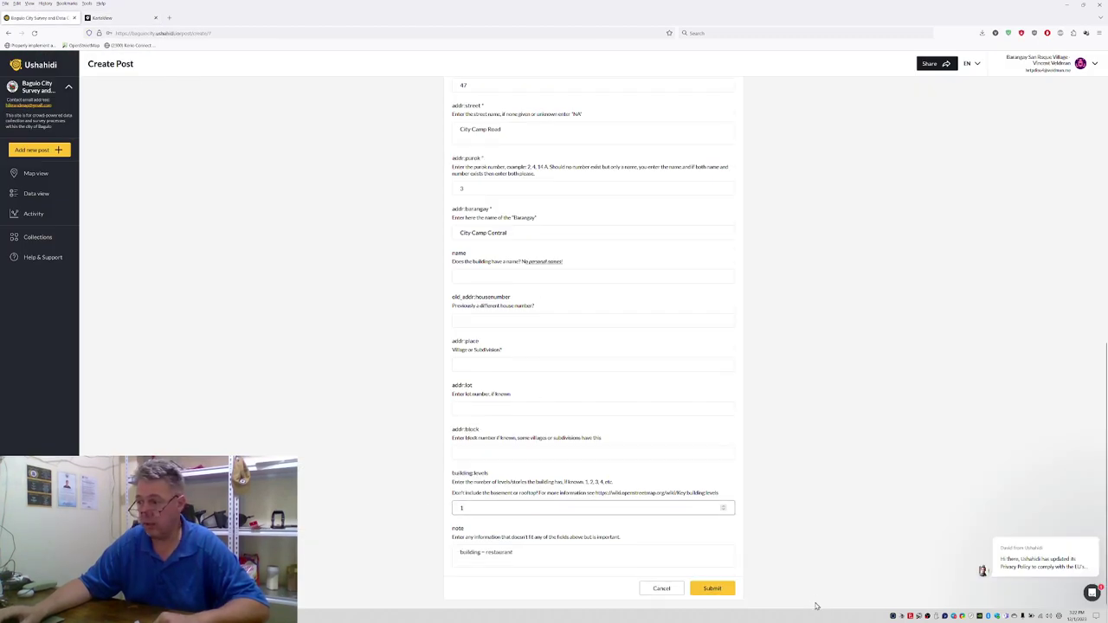
Step: Submit the post and confirm the success message to return to Data view
click(729, 595)
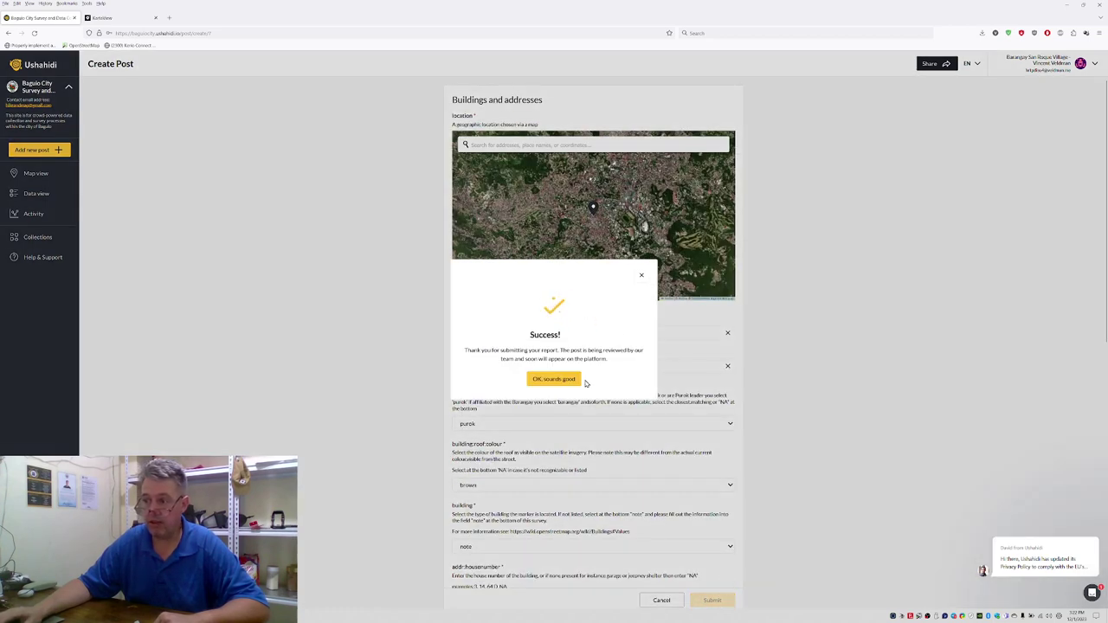
click(554, 379)
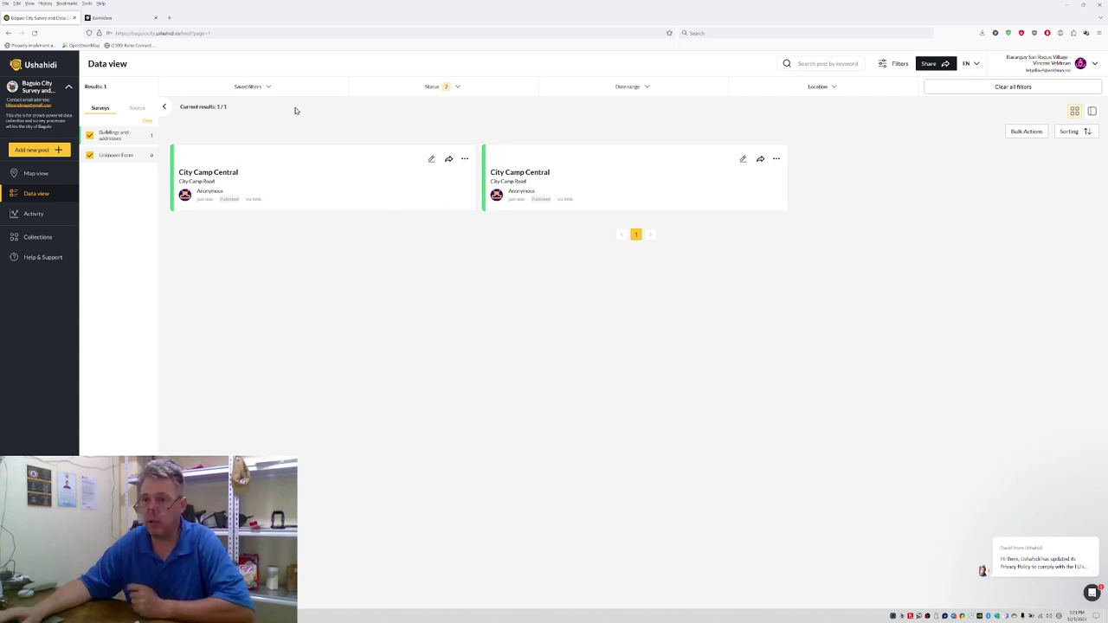
Step: Start another Buildings and addresses post and zoom its location map to rooftop level
click(39, 151)
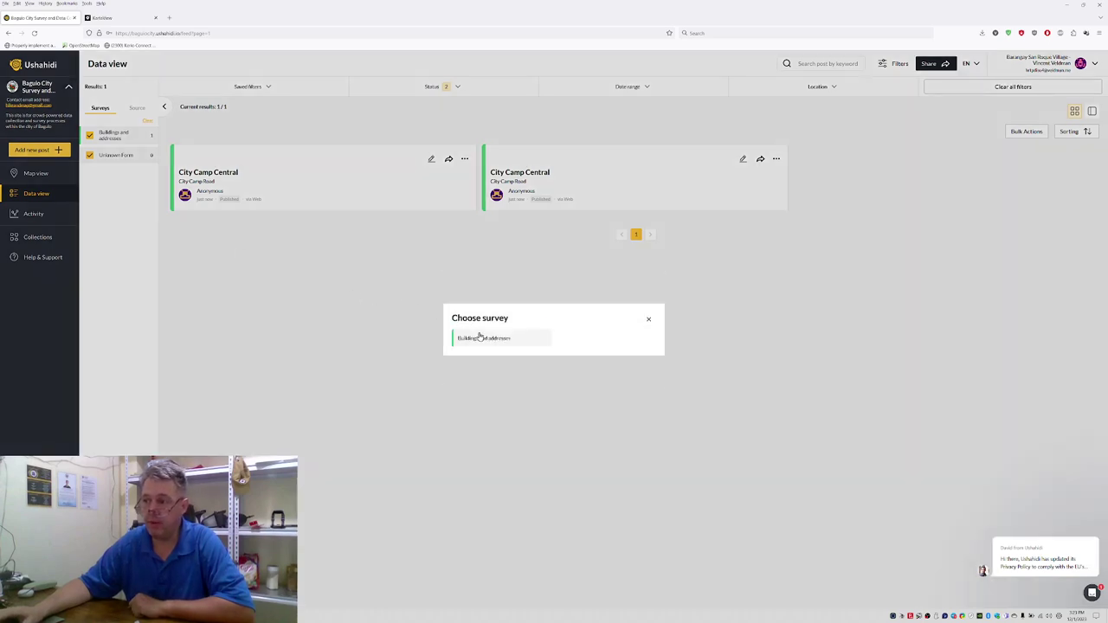
click(478, 338)
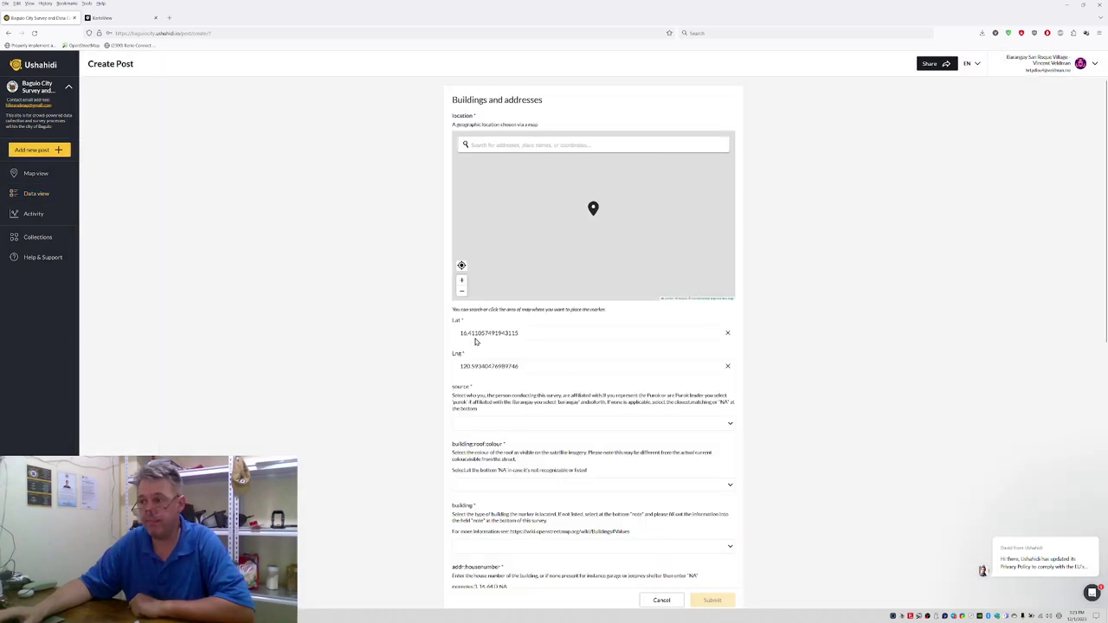
scroll(534, 245, up, 2)
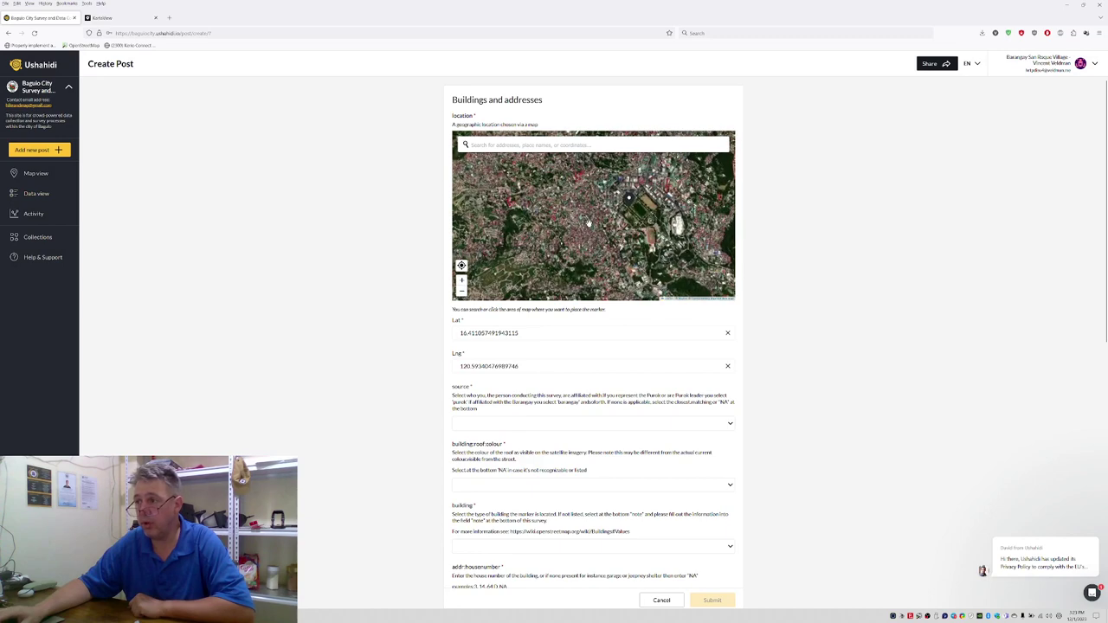
scroll(553, 189, up, 3)
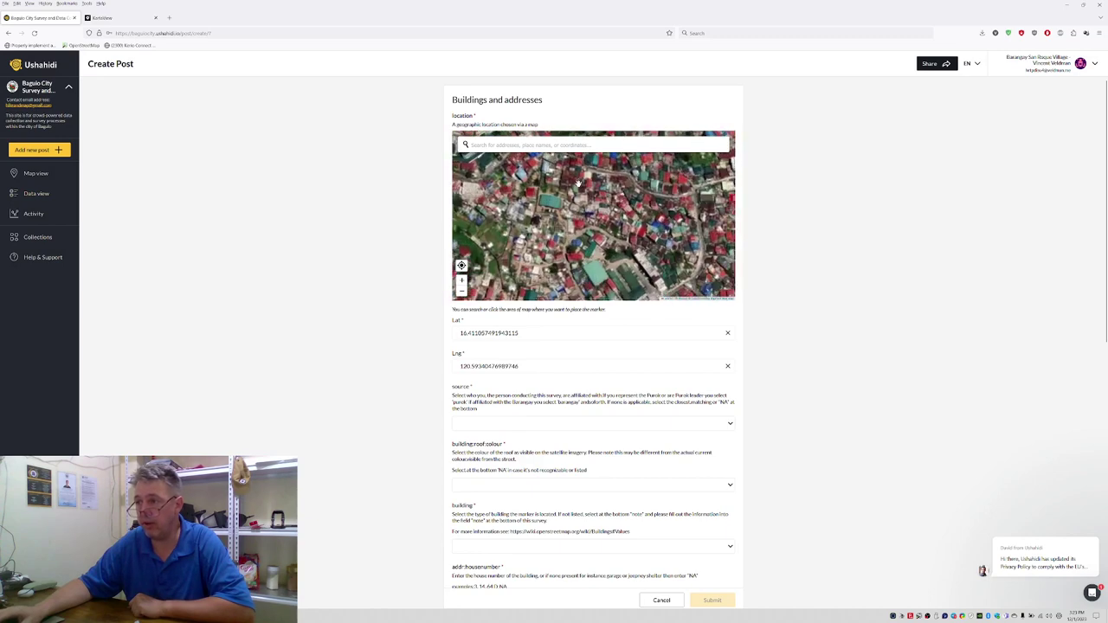
scroll(581, 175, up, 2)
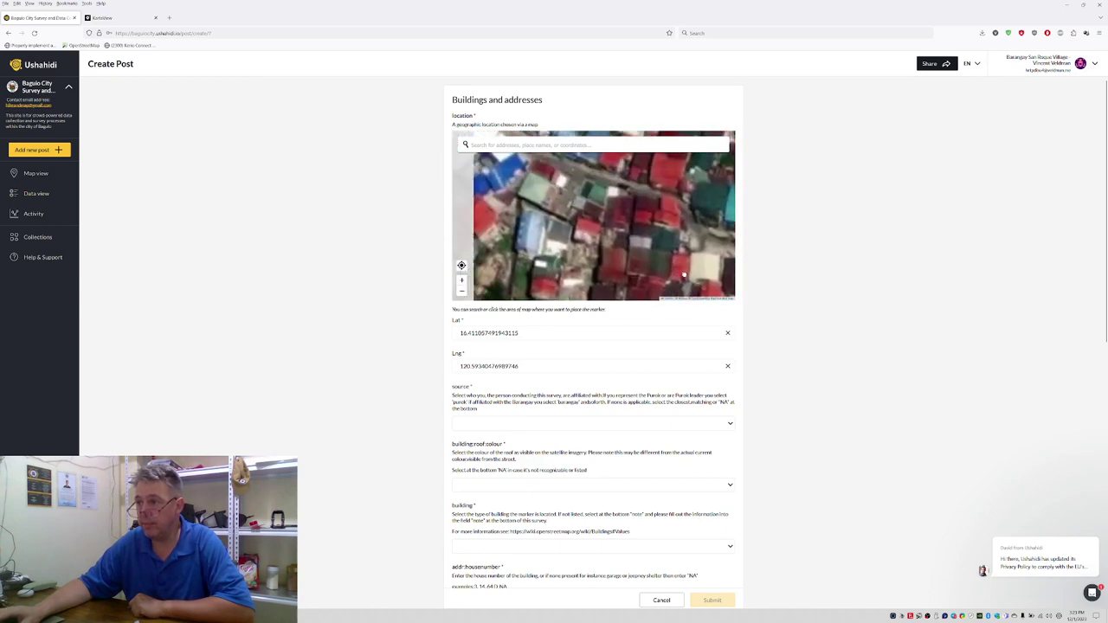
scroll(629, 220, up, 2)
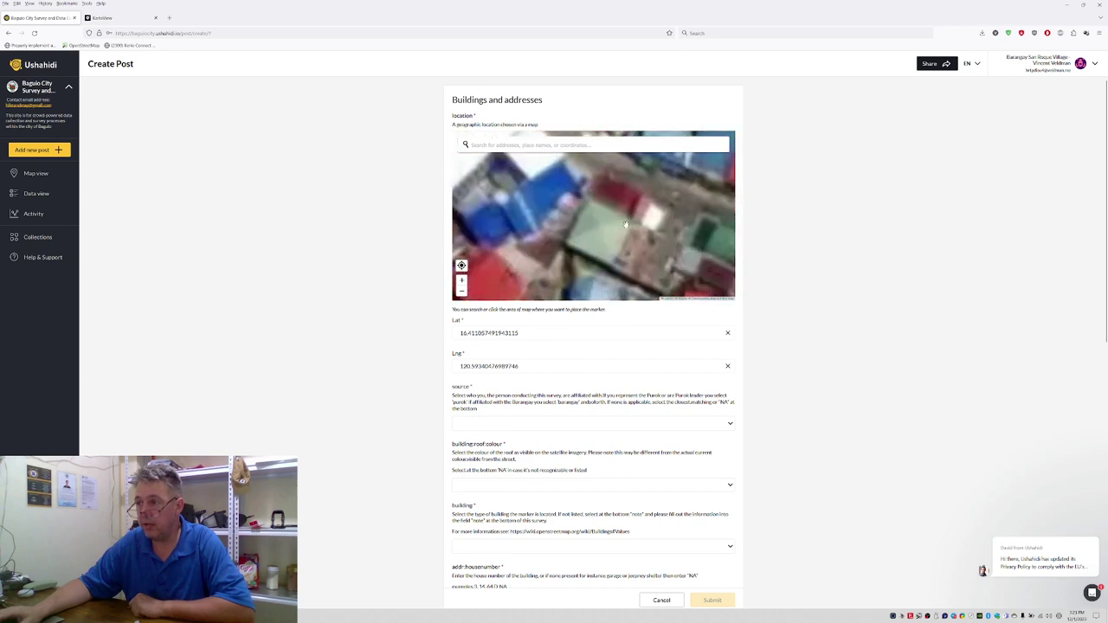
scroll(617, 258, down, 2)
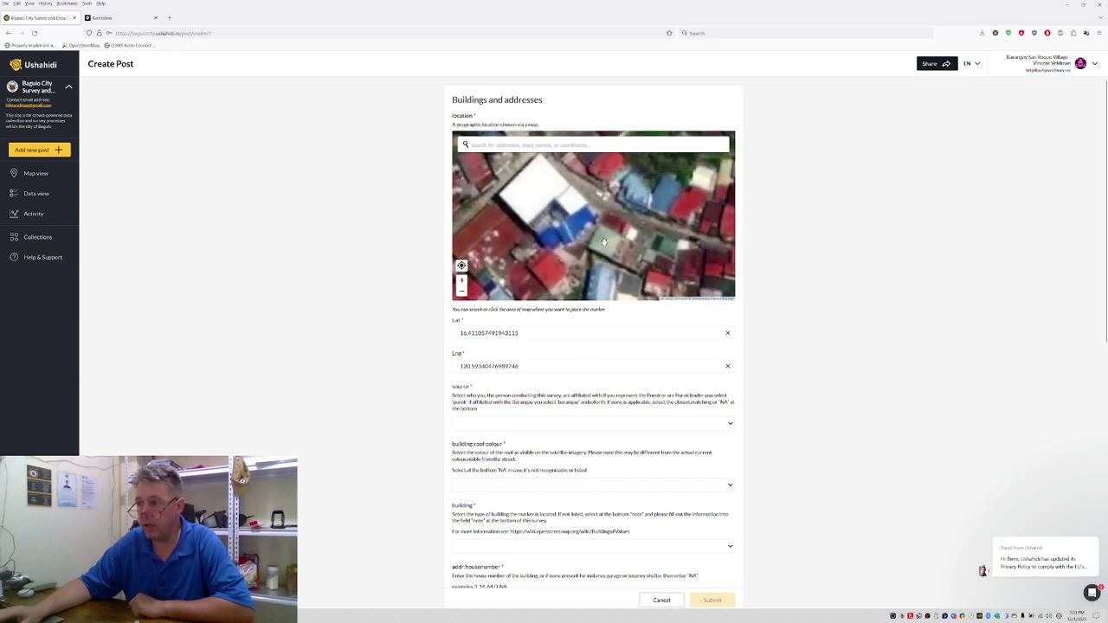
Step: Place the building's marker, then set source to purok and roof colour to green
click(604, 242)
scroll(459, 380, down, 1)
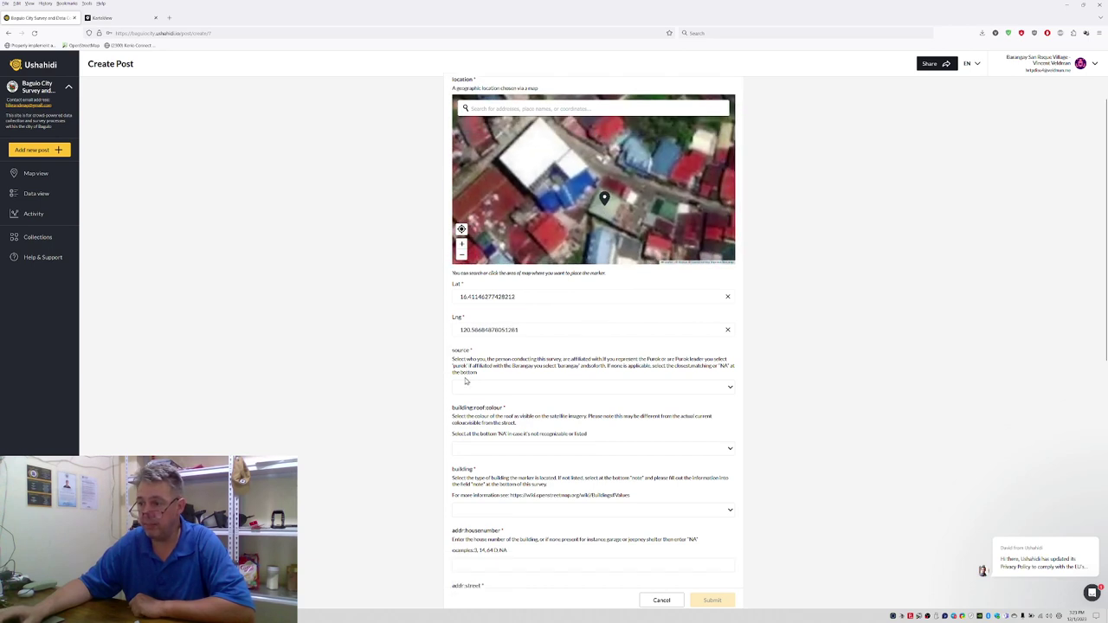
click(484, 388)
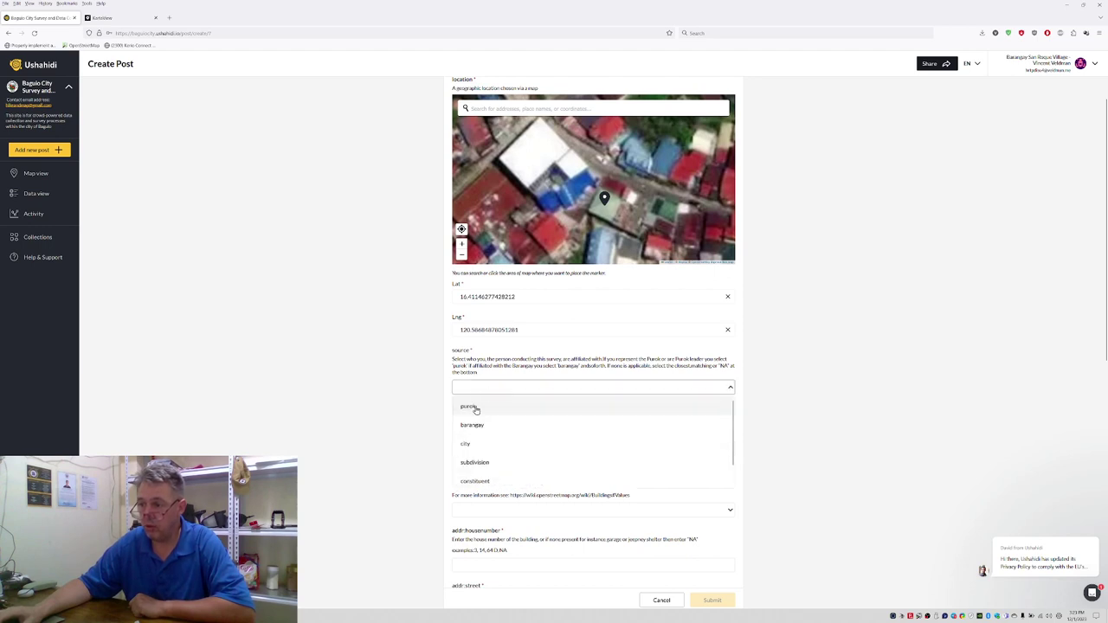
click(472, 408)
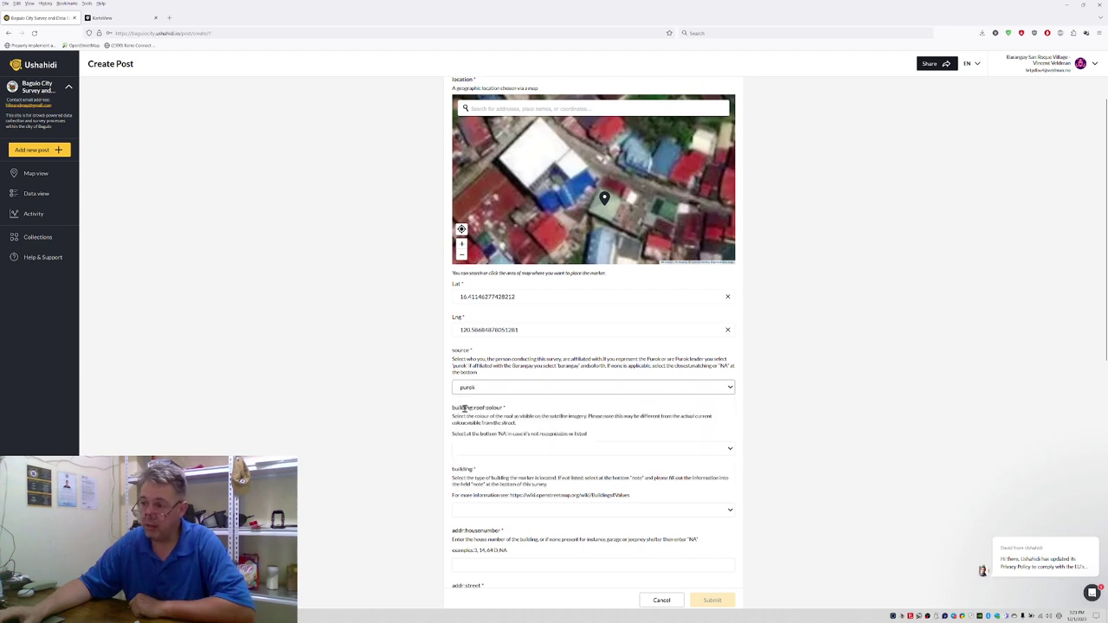
click(471, 452)
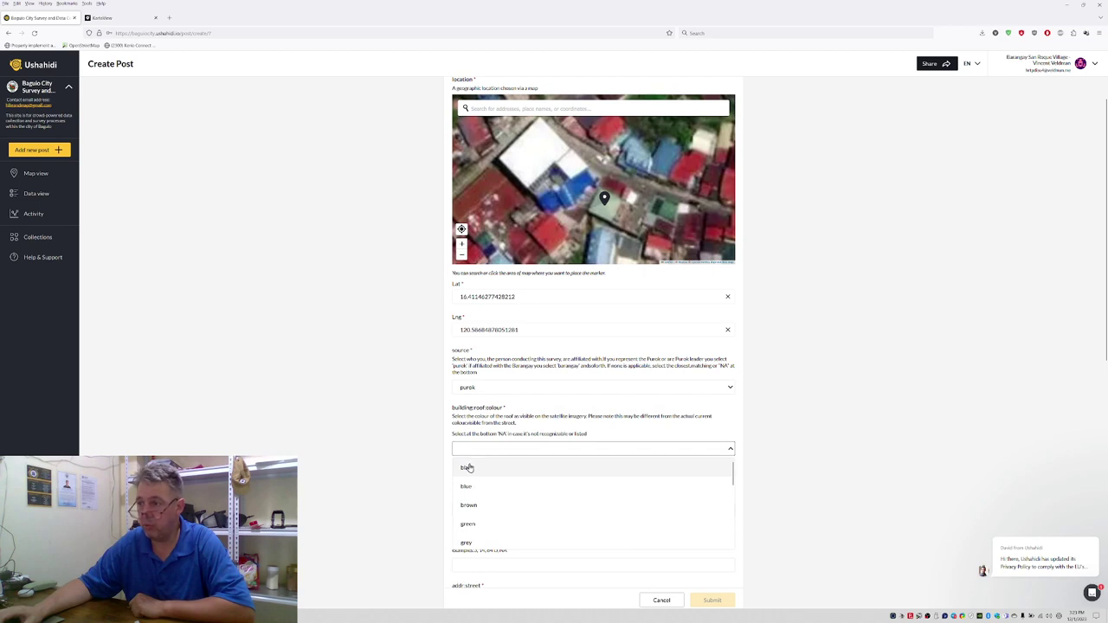
click(468, 525)
scroll(422, 374, down, 1)
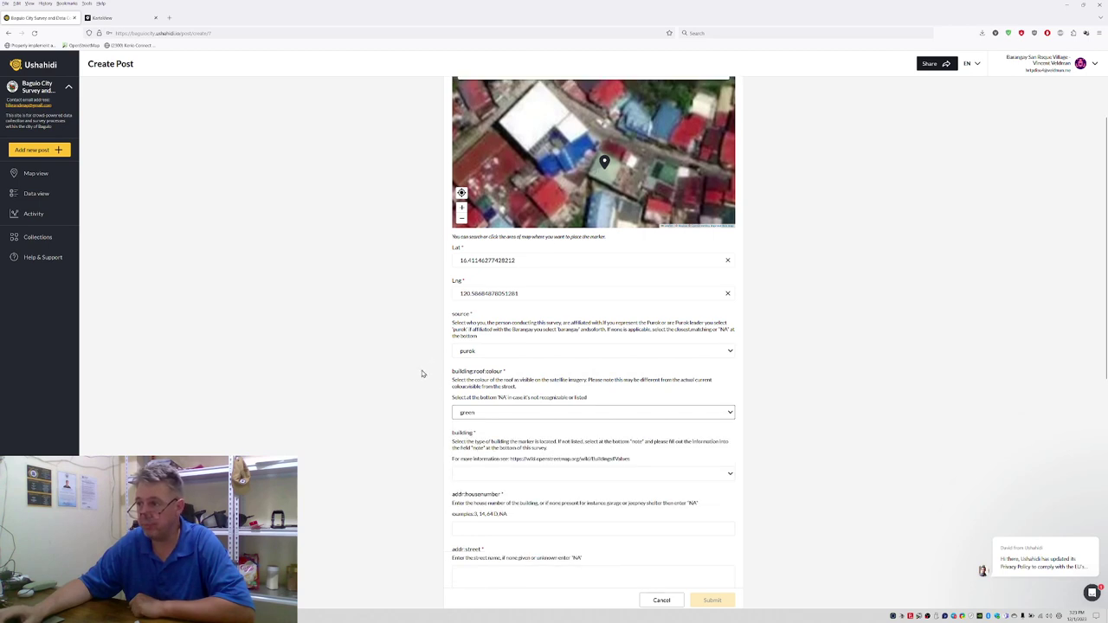
click(495, 416)
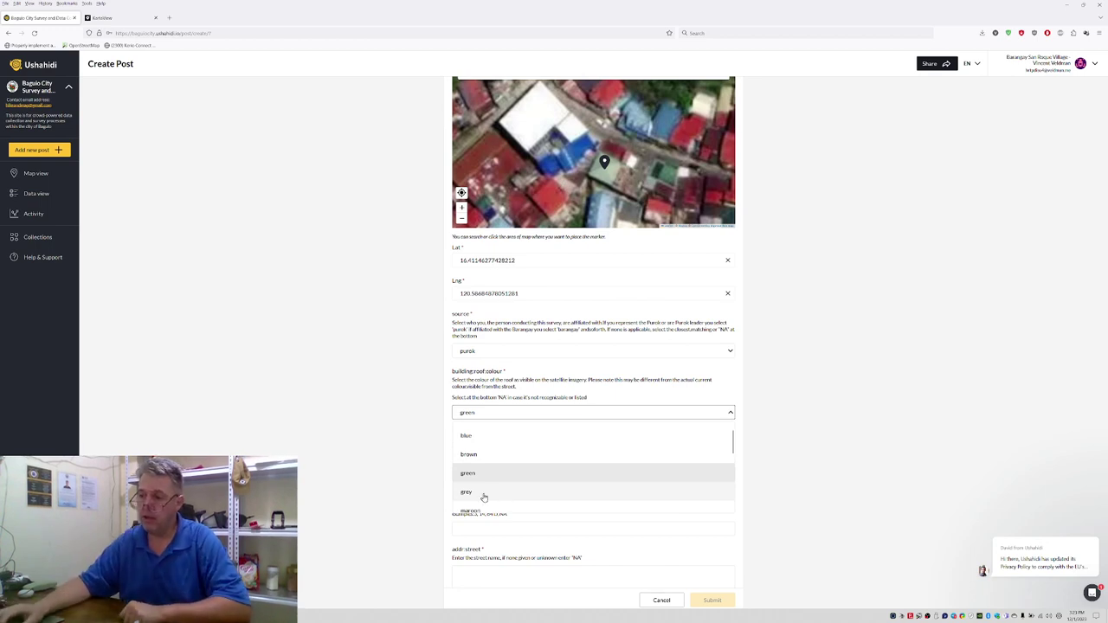
Step: Set the building type to house
scroll(468, 485, down, 3)
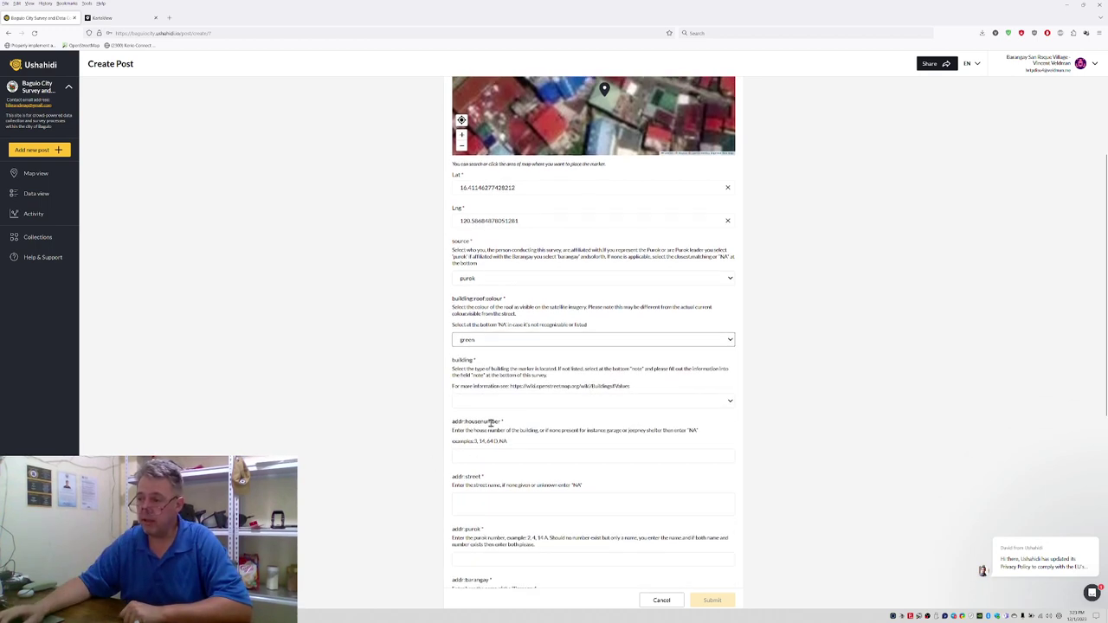
click(486, 407)
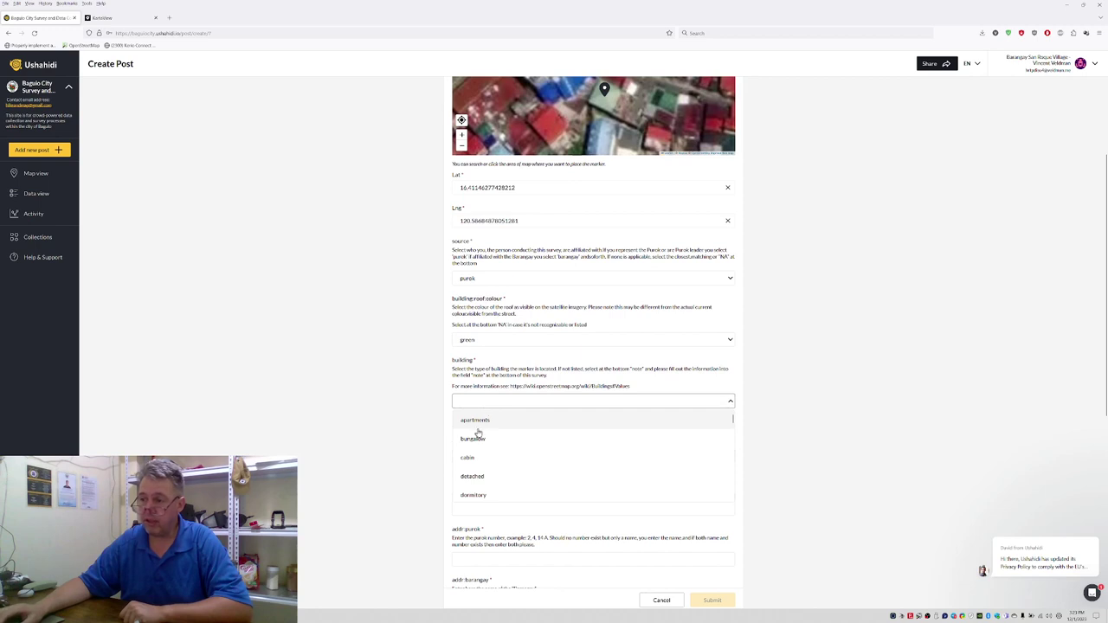
scroll(478, 451, down, 2)
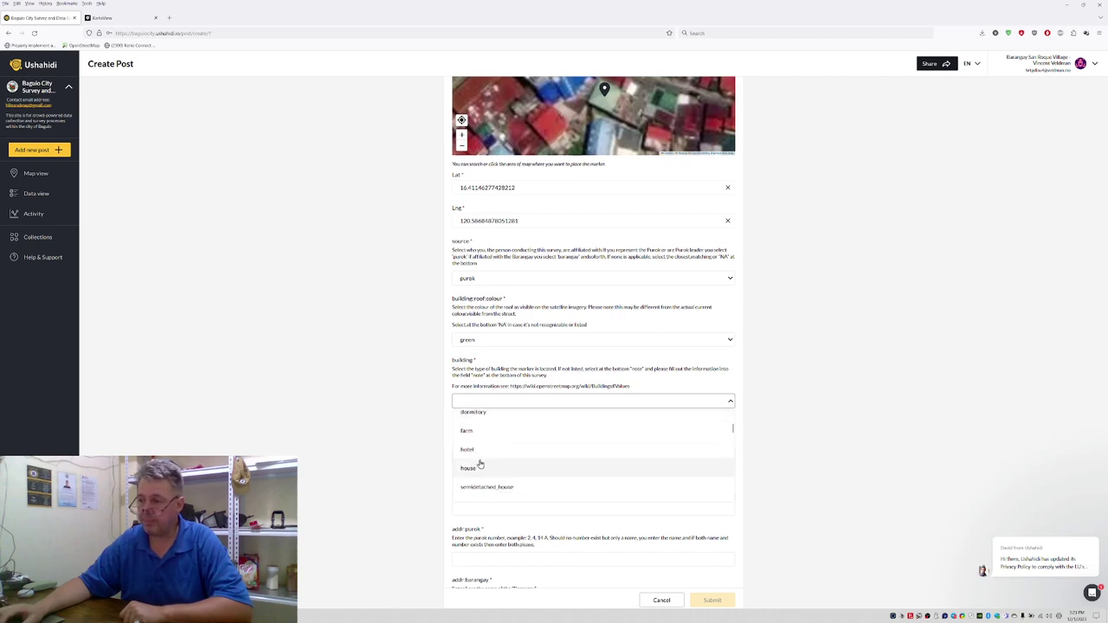
click(469, 469)
scroll(813, 186, up, 1)
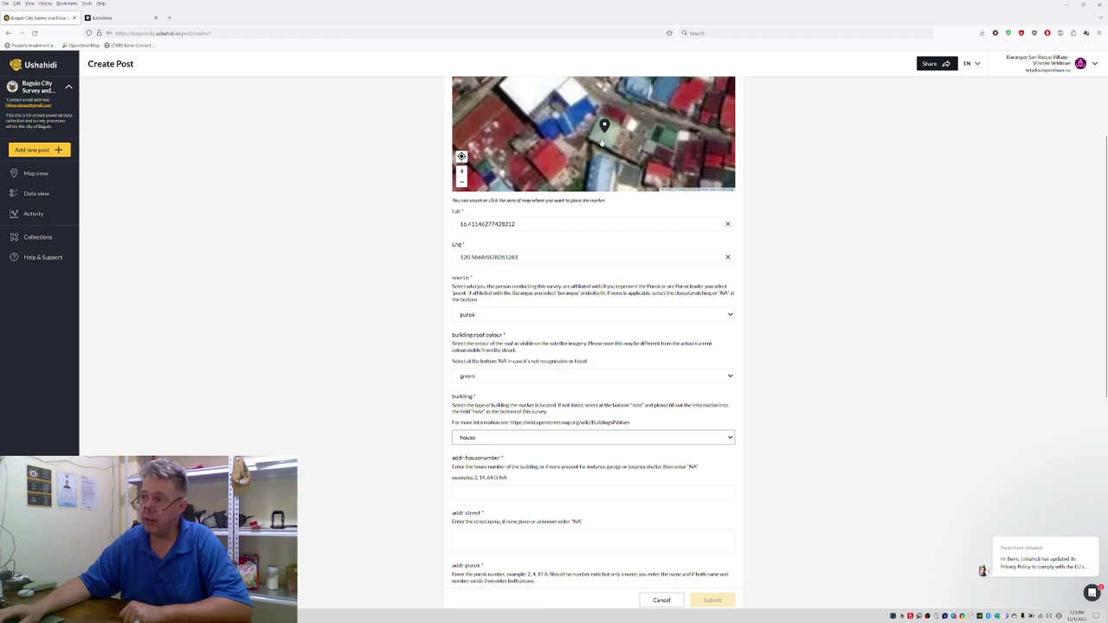
scroll(814, 299, down, 1)
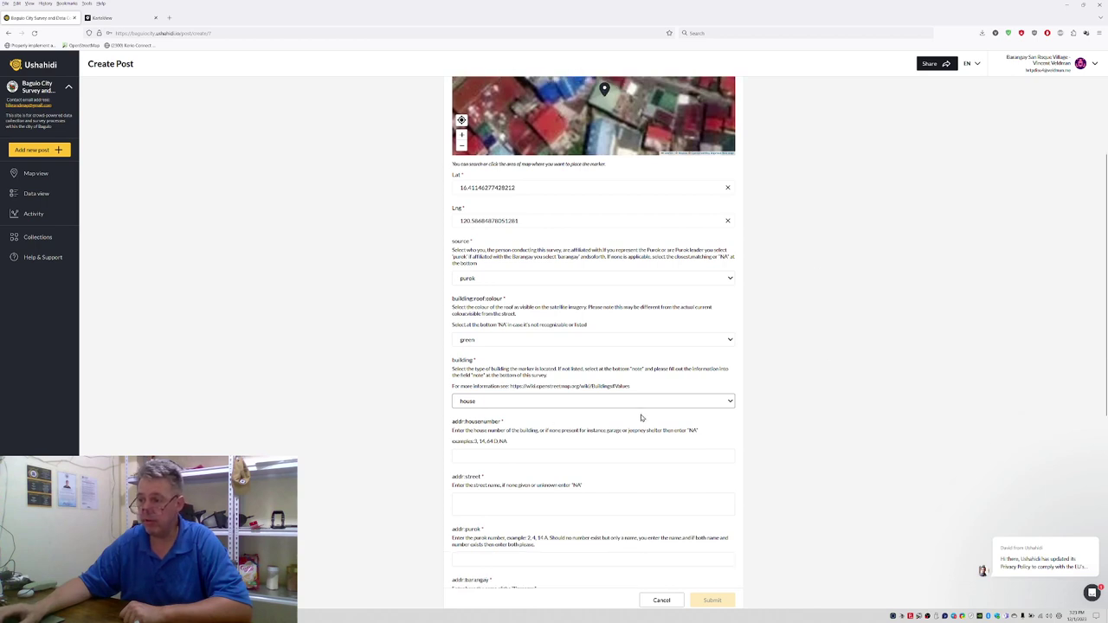
click(482, 456)
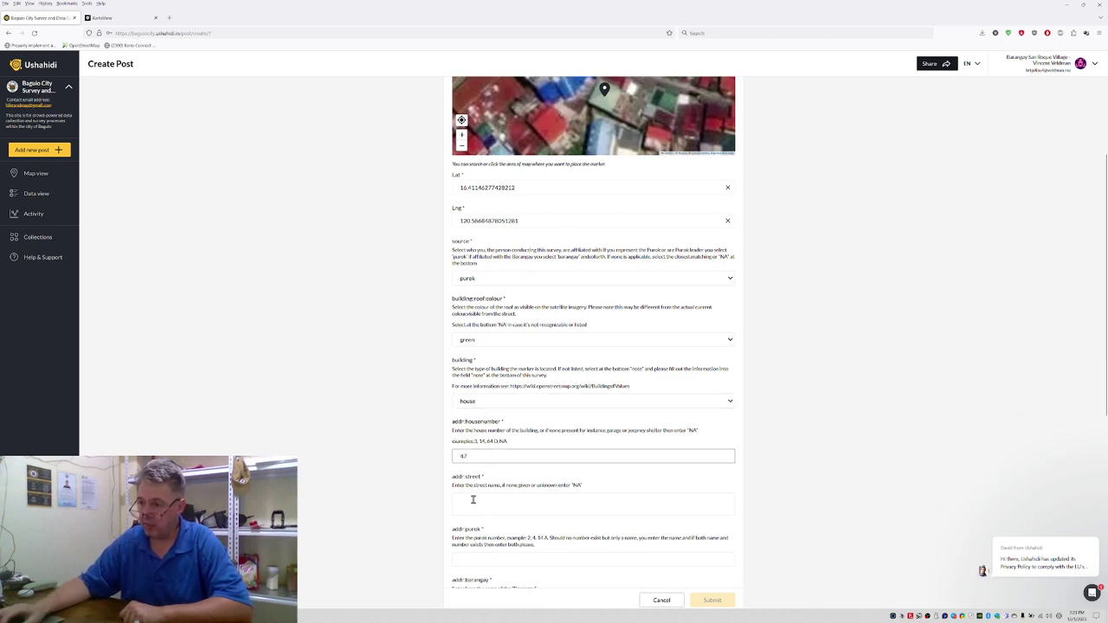
click(473, 499)
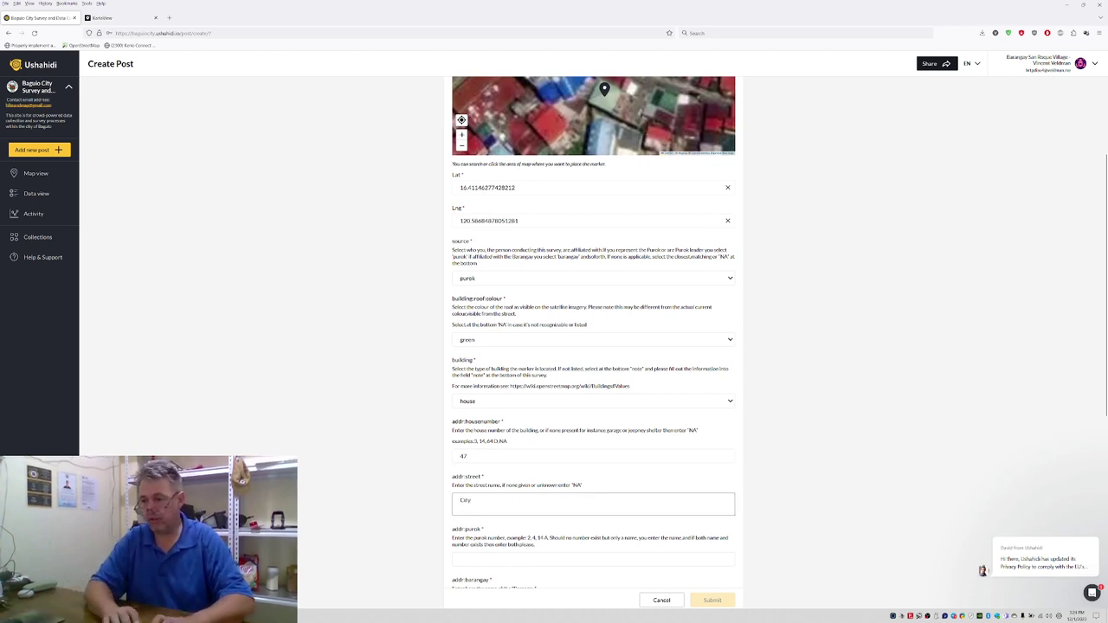
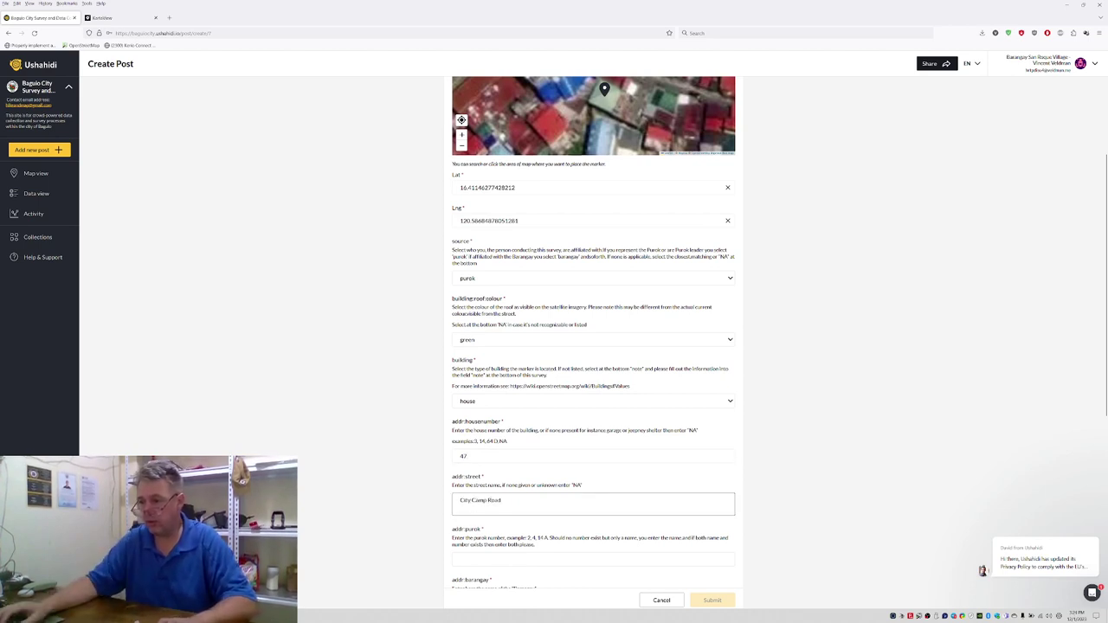
click(485, 558)
text(Purok)
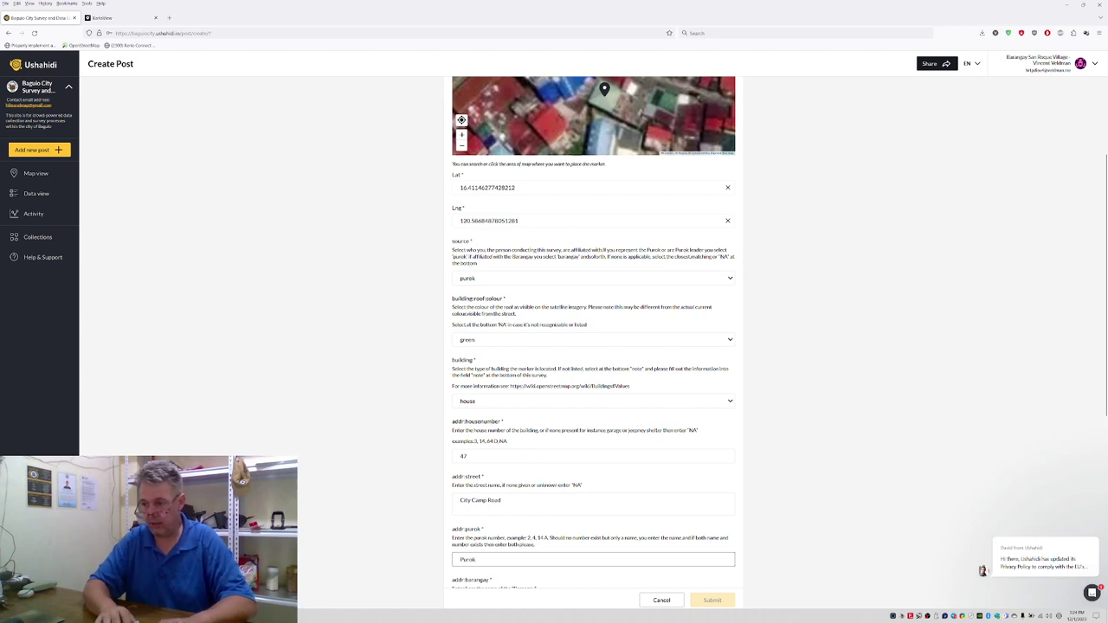
text( 3)
scroll(463, 534, down, 2)
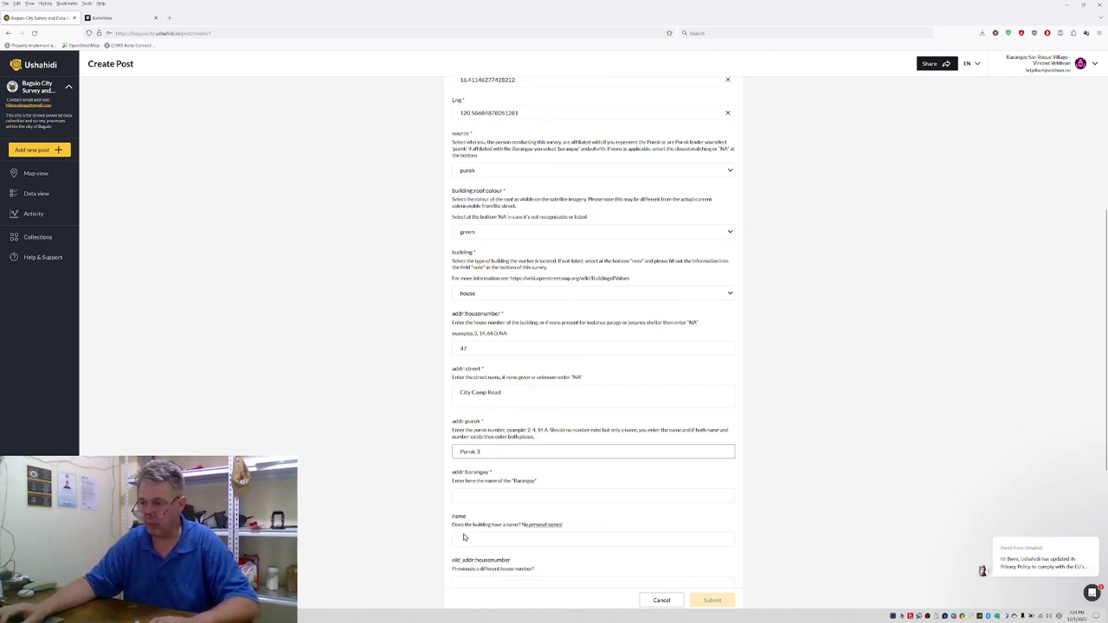
click(487, 493)
text(City)
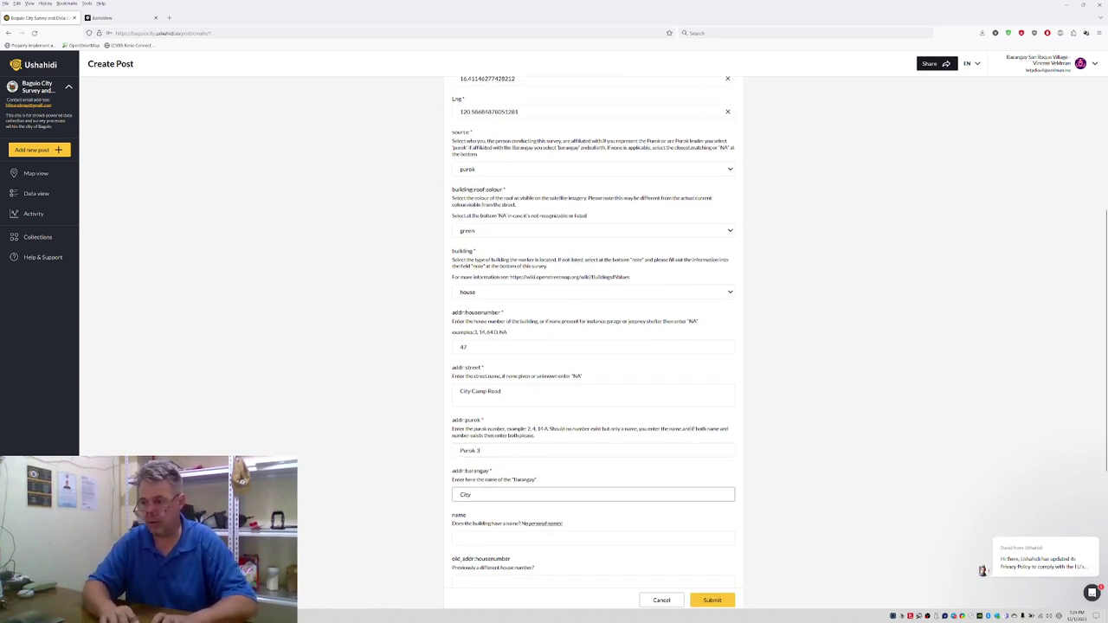
text( Camp Central)
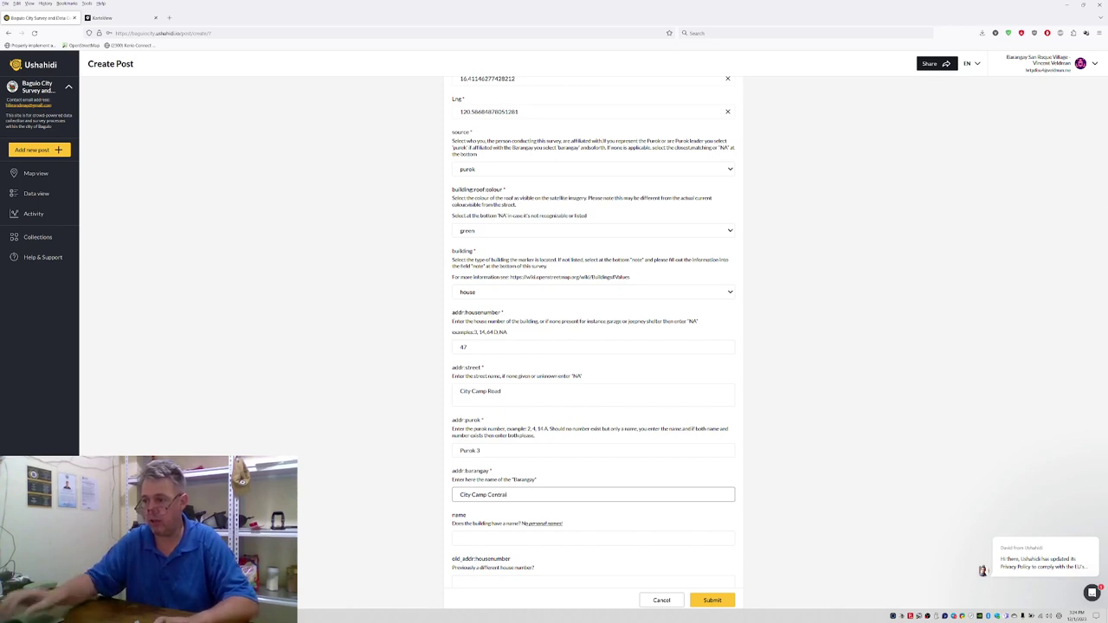
scroll(542, 499, down, 5)
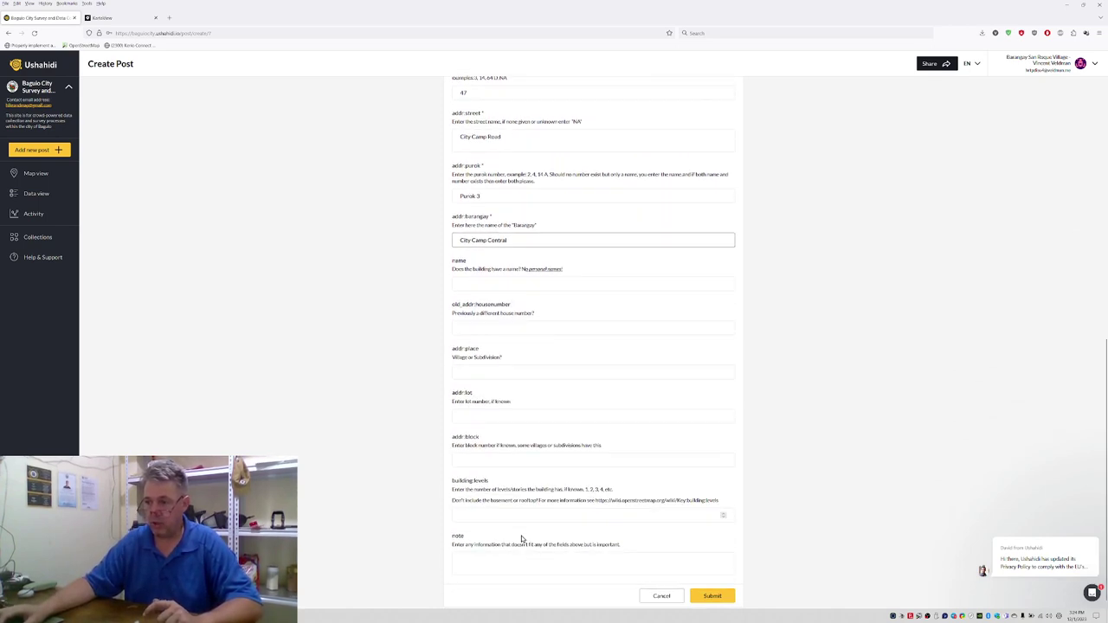
click(464, 549)
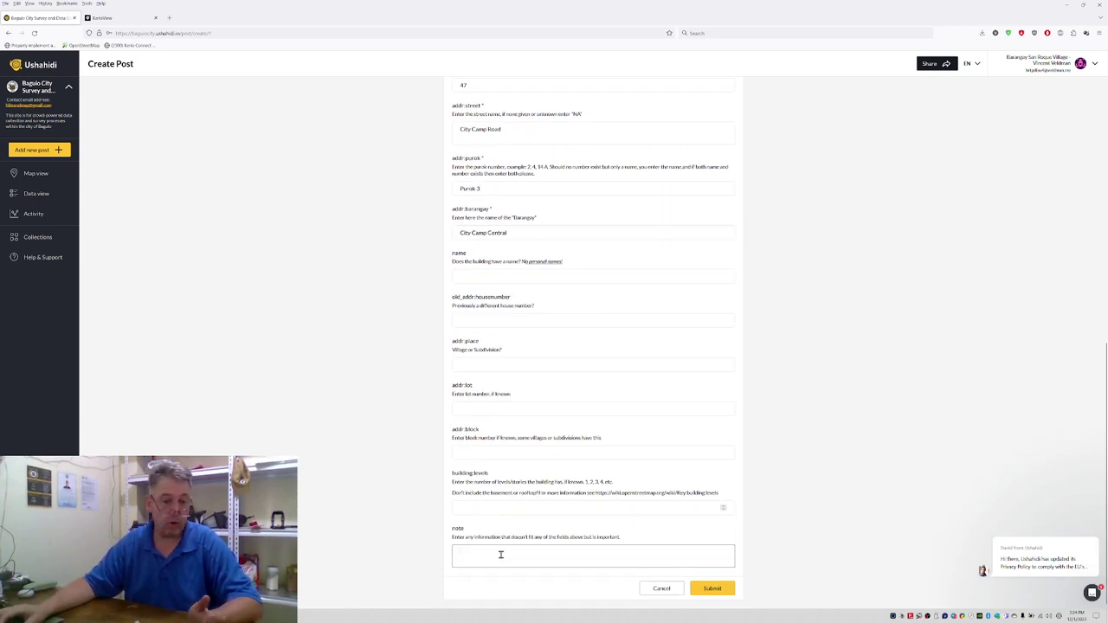
Step: Submit the building post and check the results count in Data view
click(721, 592)
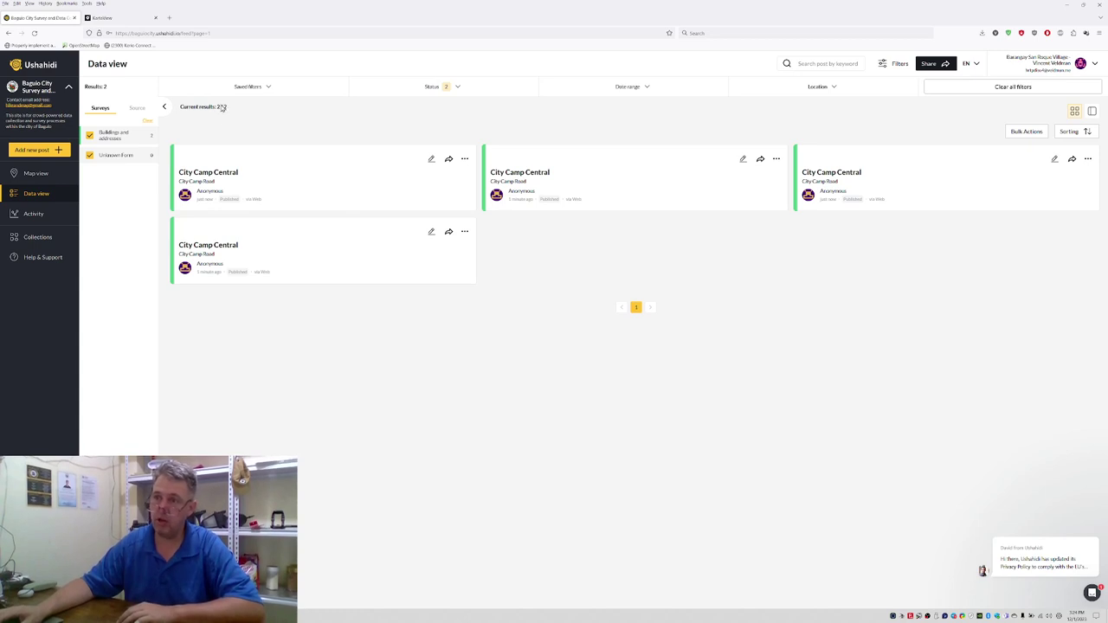
drag(214, 106, 230, 110)
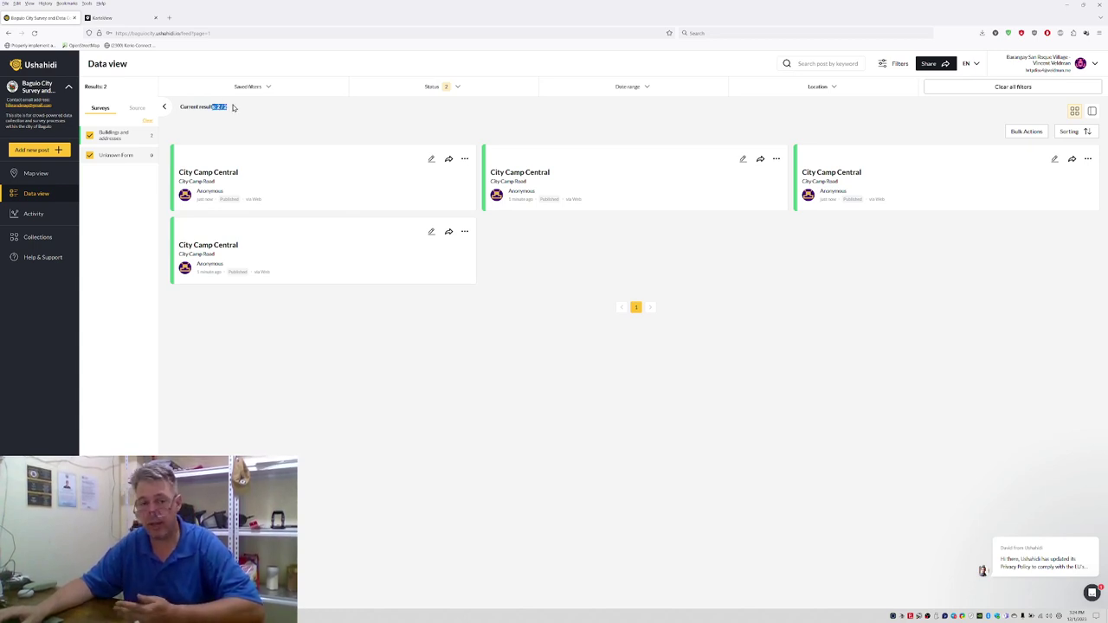
click(55, 174)
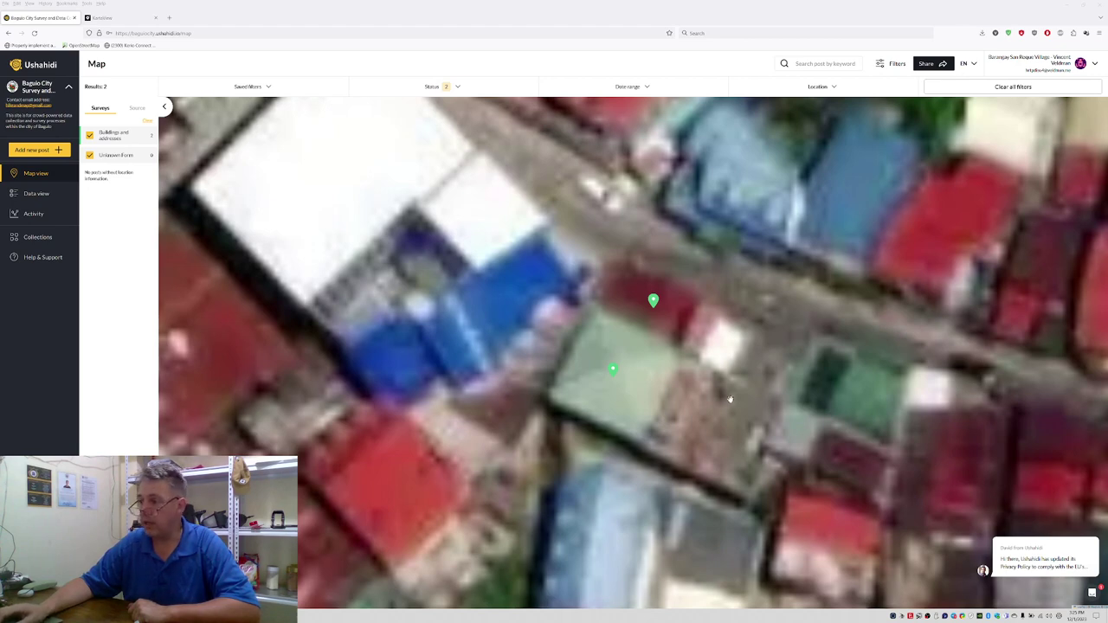
Step: Start a Buildings and addresses post and mark the next rooftop on the zoomed map
click(45, 149)
click(501, 346)
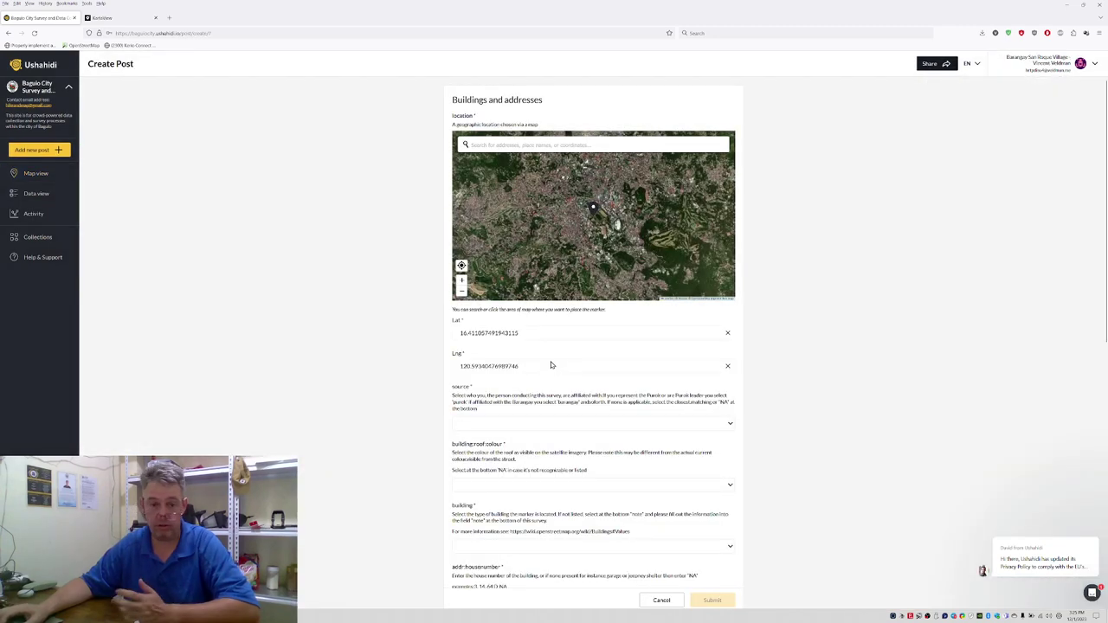
scroll(552, 220, up, 1)
scroll(552, 219, up, 4)
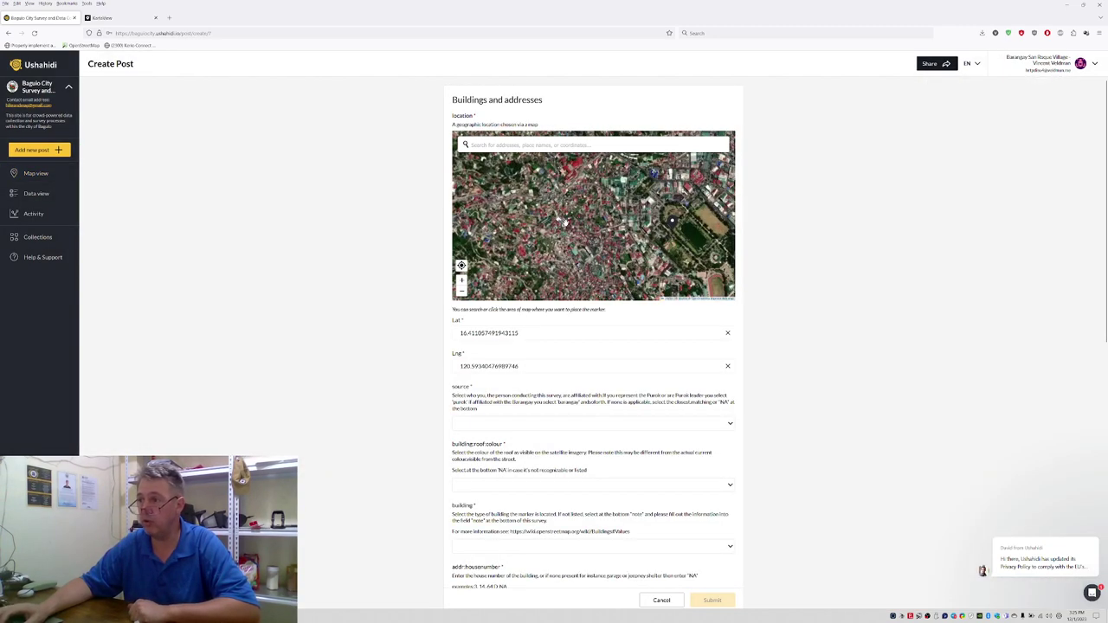
scroll(574, 225, up, 3)
click(553, 191)
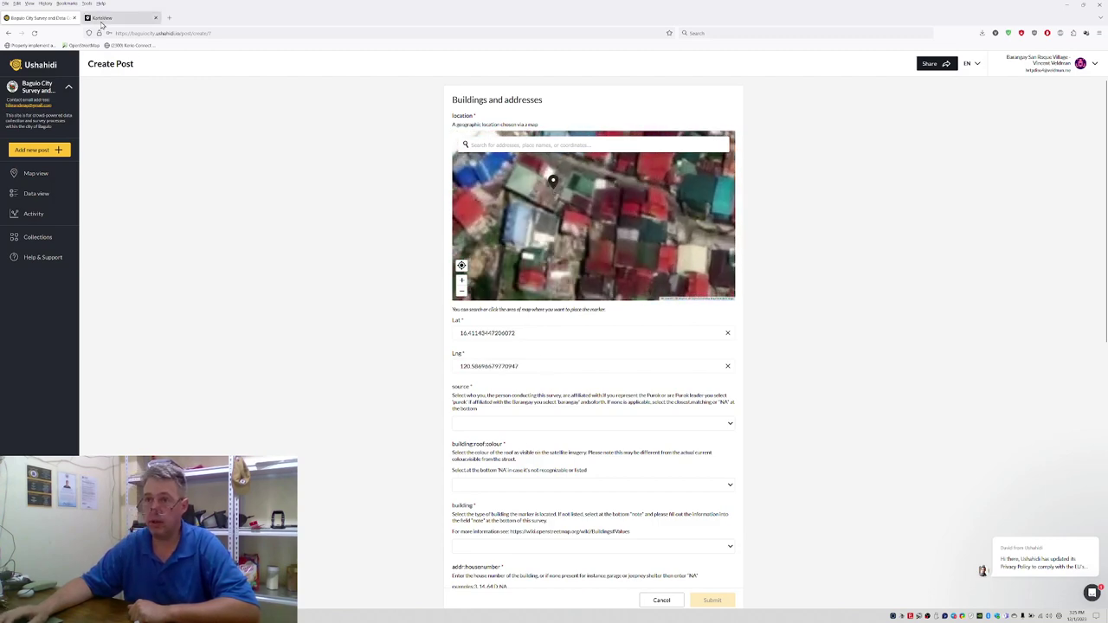
click(101, 18)
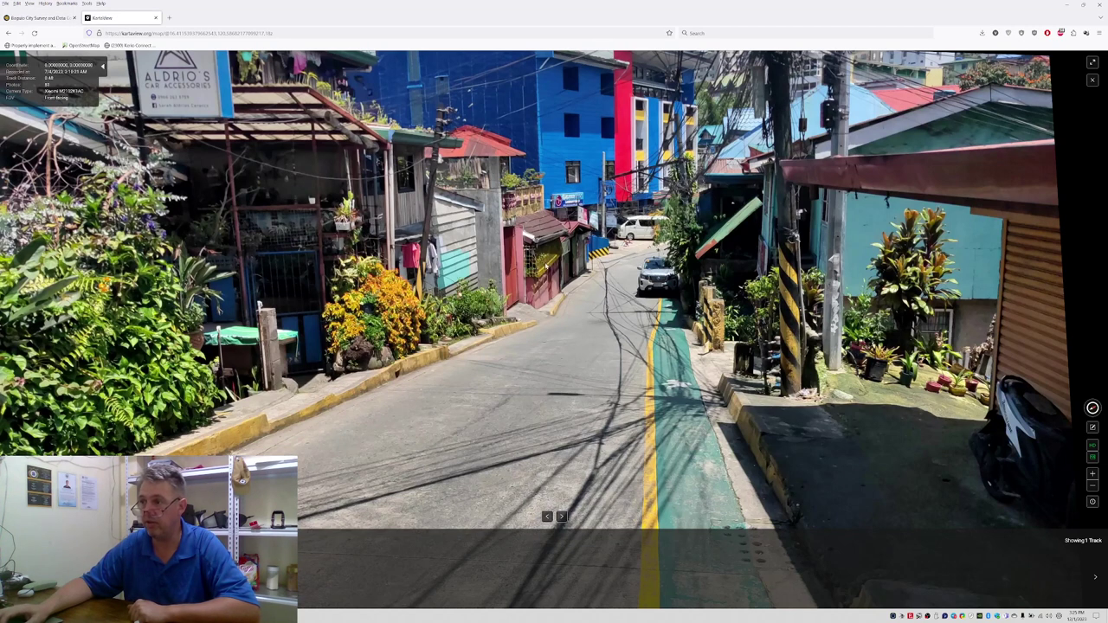
click(61, 17)
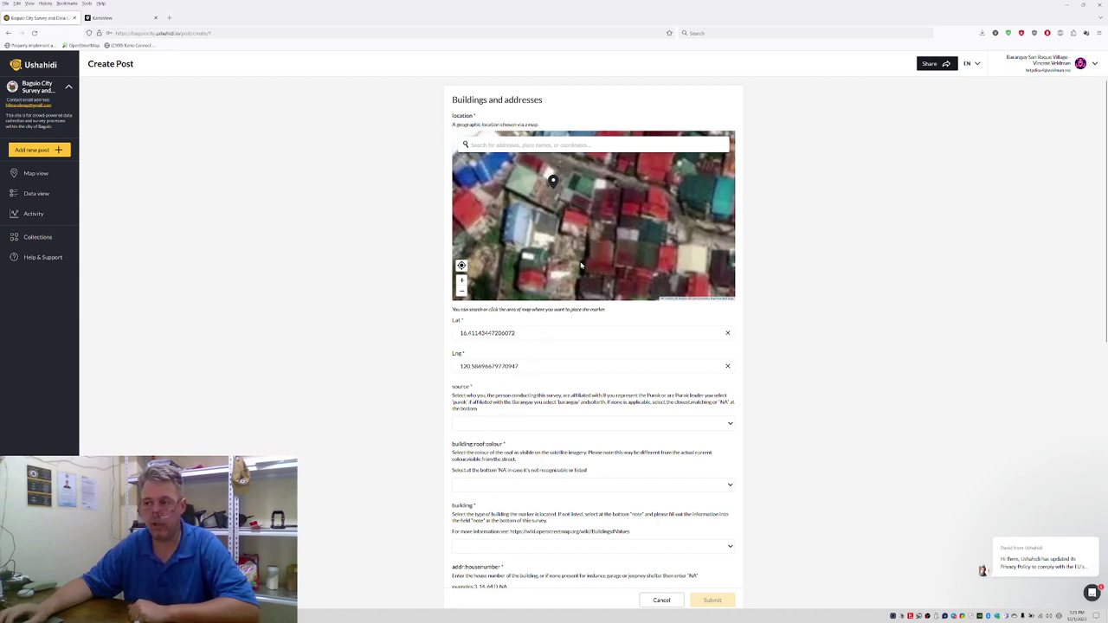
Step: Set the post's source to purok and check the building in KartaView street photos
click(481, 427)
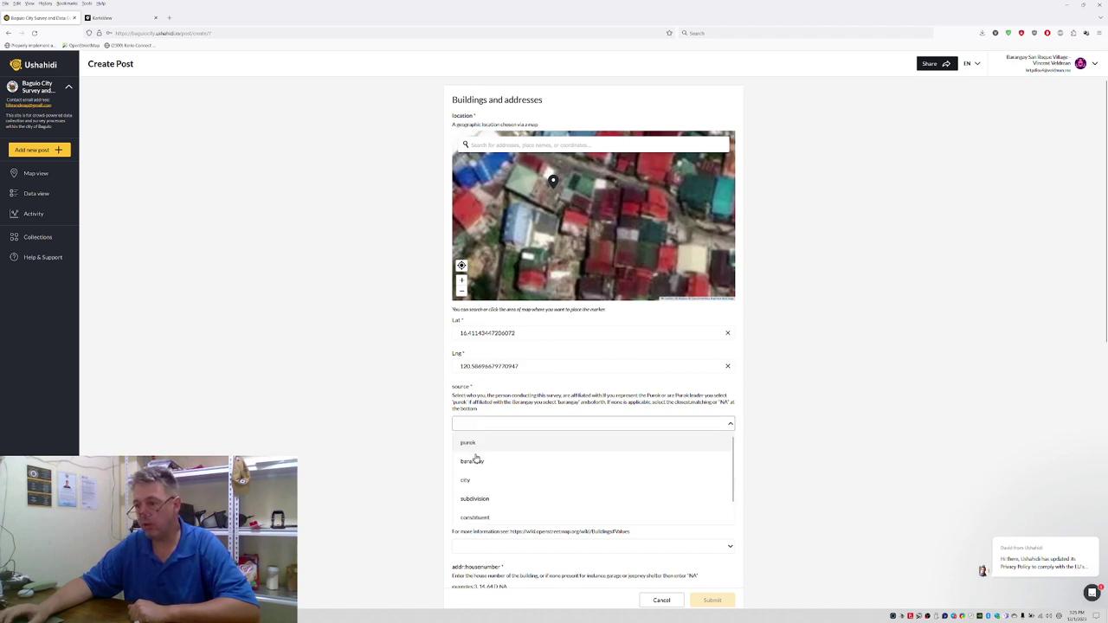
click(483, 444)
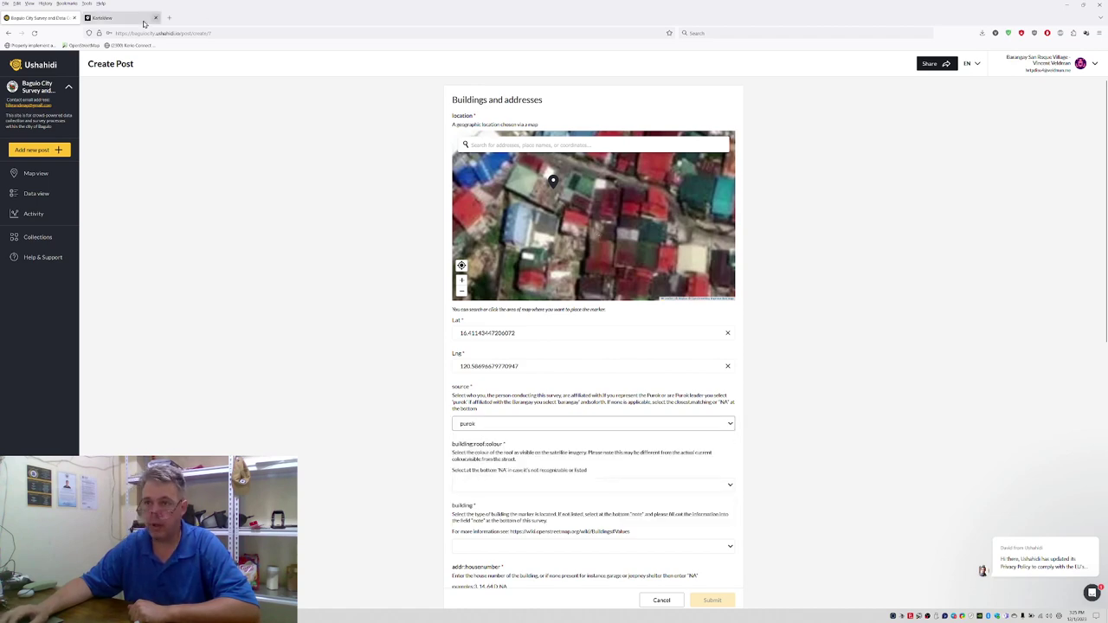
click(102, 17)
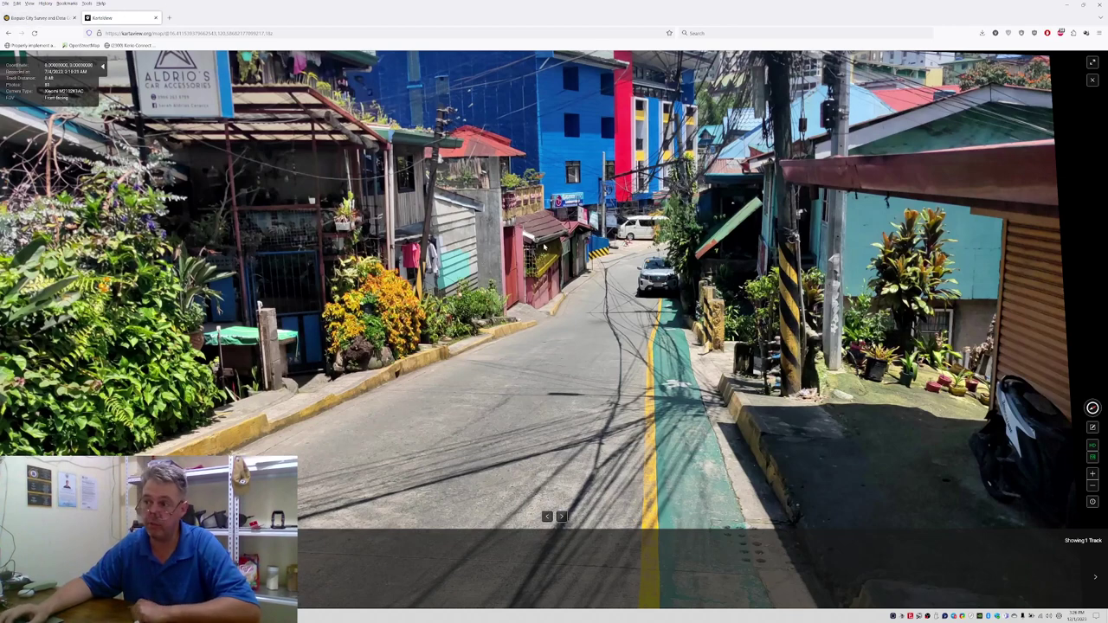
click(68, 19)
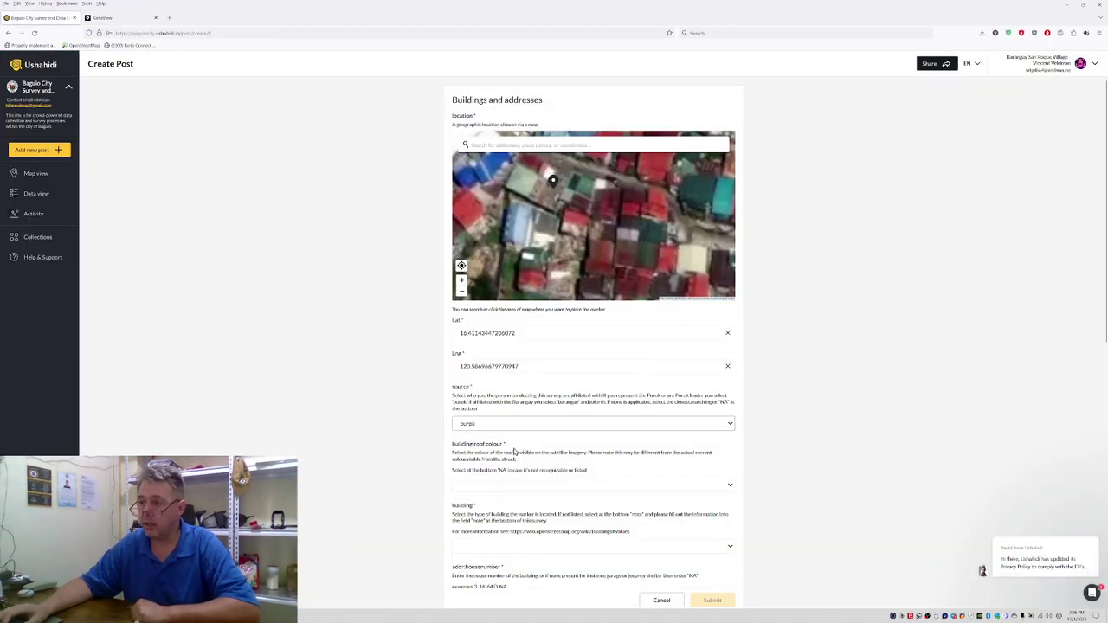
Step: Set the roof colour to grey and the building type to house
click(475, 490)
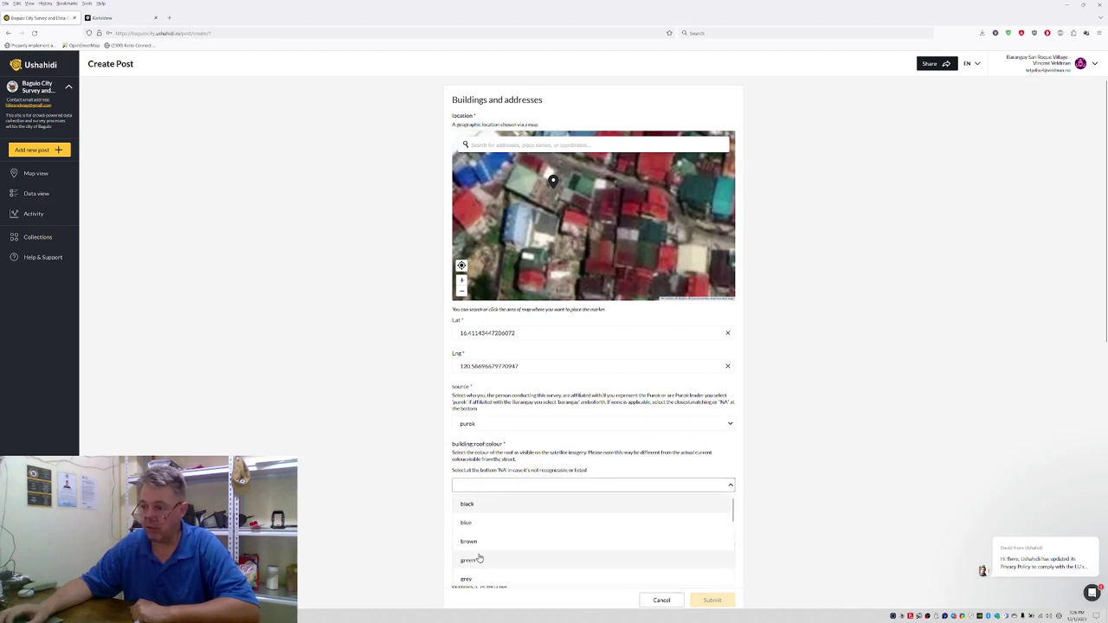
click(468, 580)
scroll(410, 454, down, 1)
click(475, 519)
scroll(491, 470, down, 3)
scroll(491, 470, down, 1)
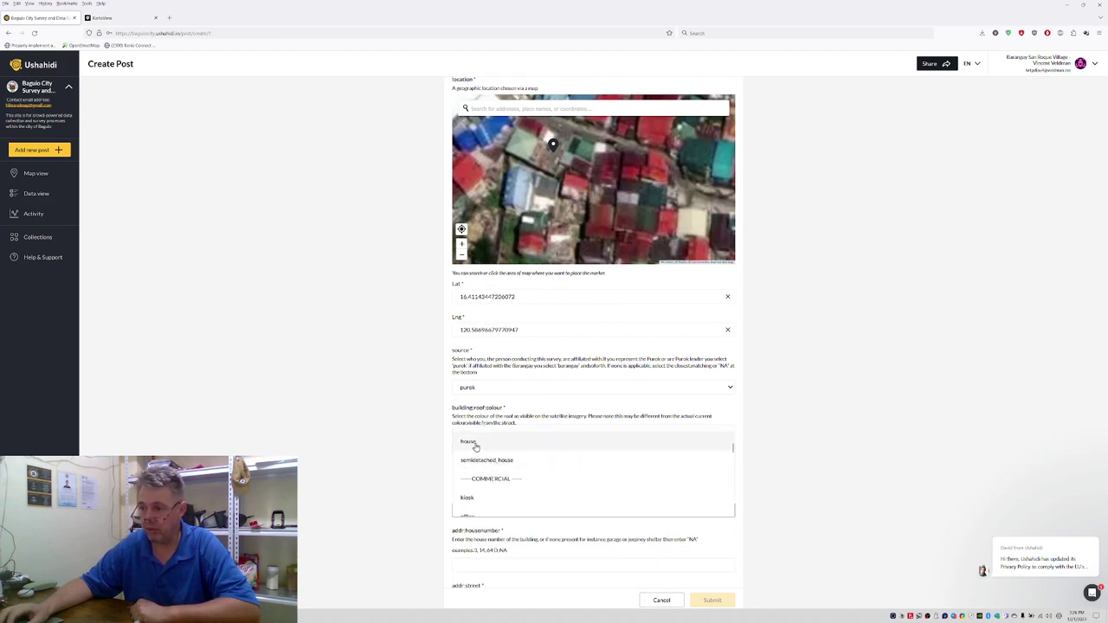
click(477, 449)
scroll(441, 537, down, 1)
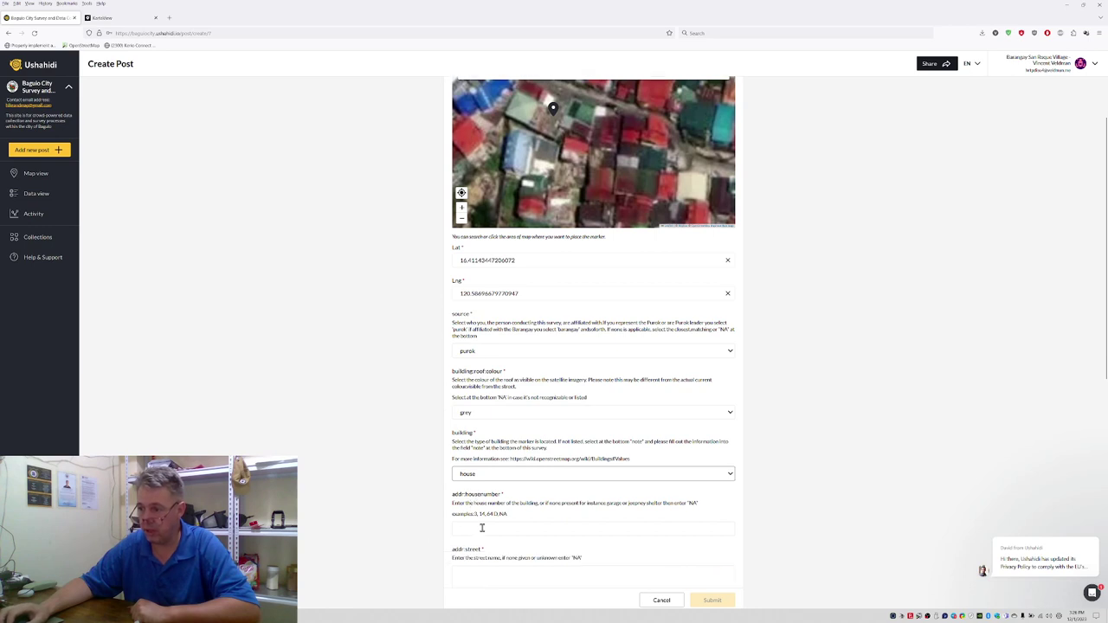
click(483, 528)
scroll(477, 519, down, 2)
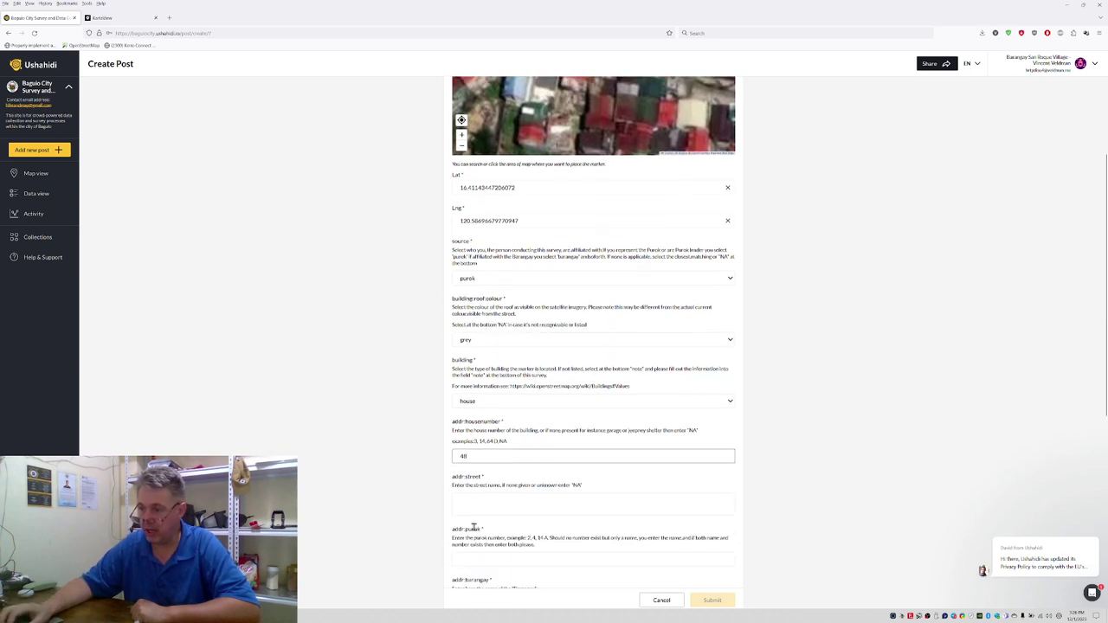
click(477, 504)
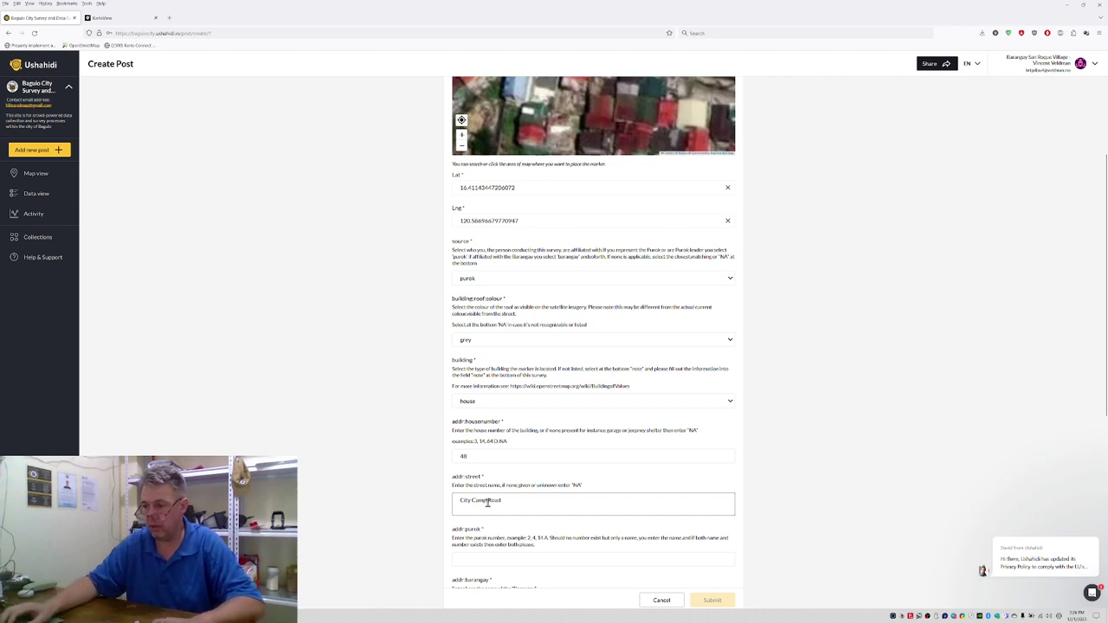
scroll(486, 515, down, 1)
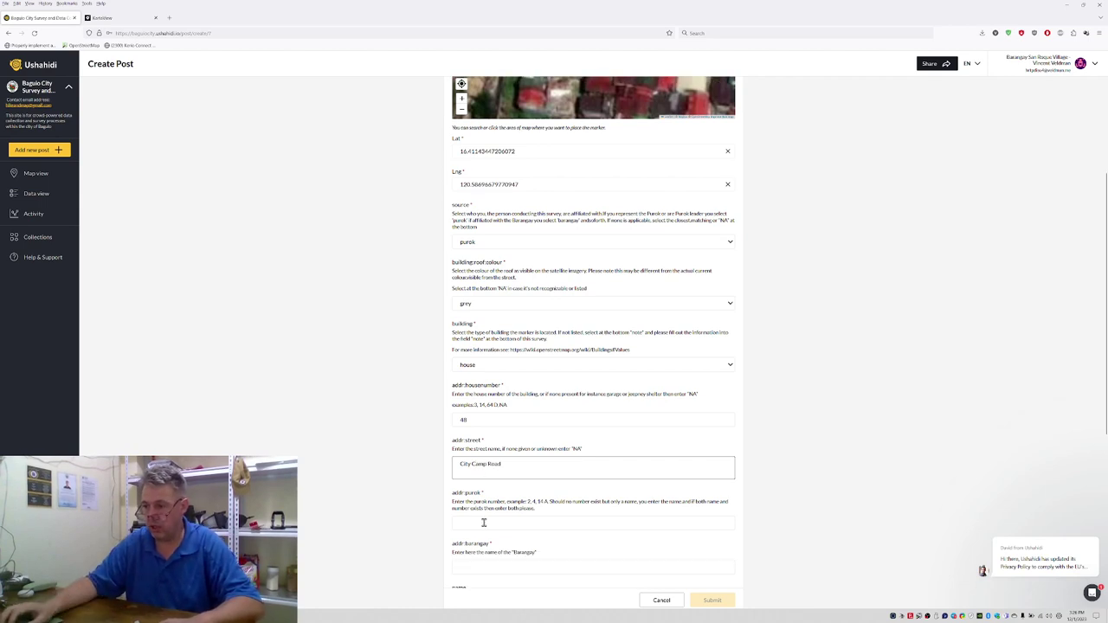
click(484, 520)
text(3)
scroll(433, 493, down, 4)
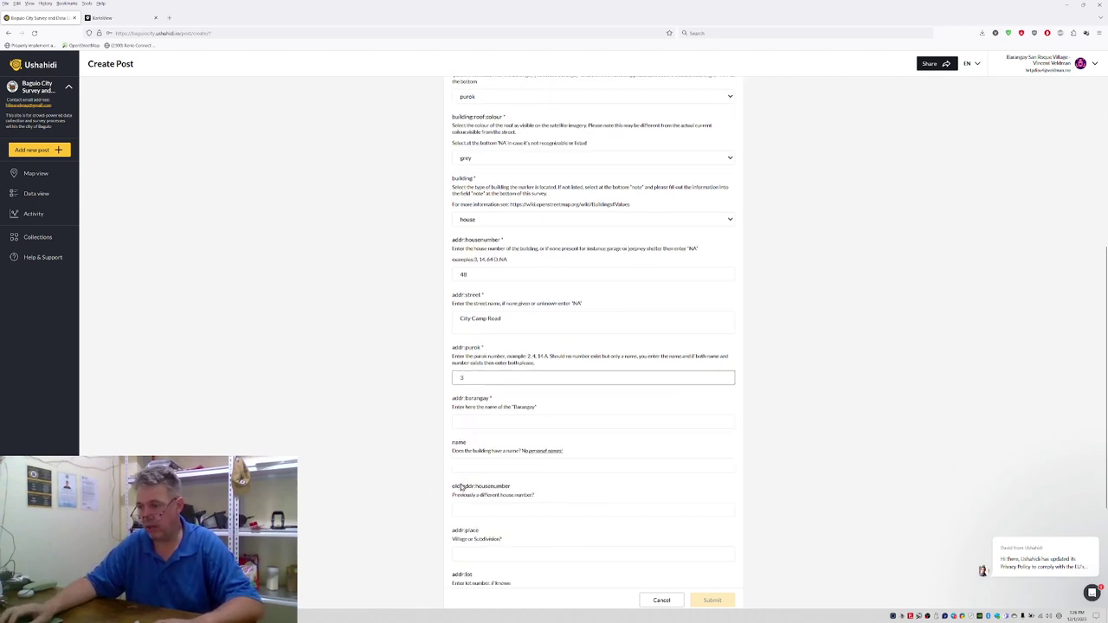
click(478, 419)
text(Cit)
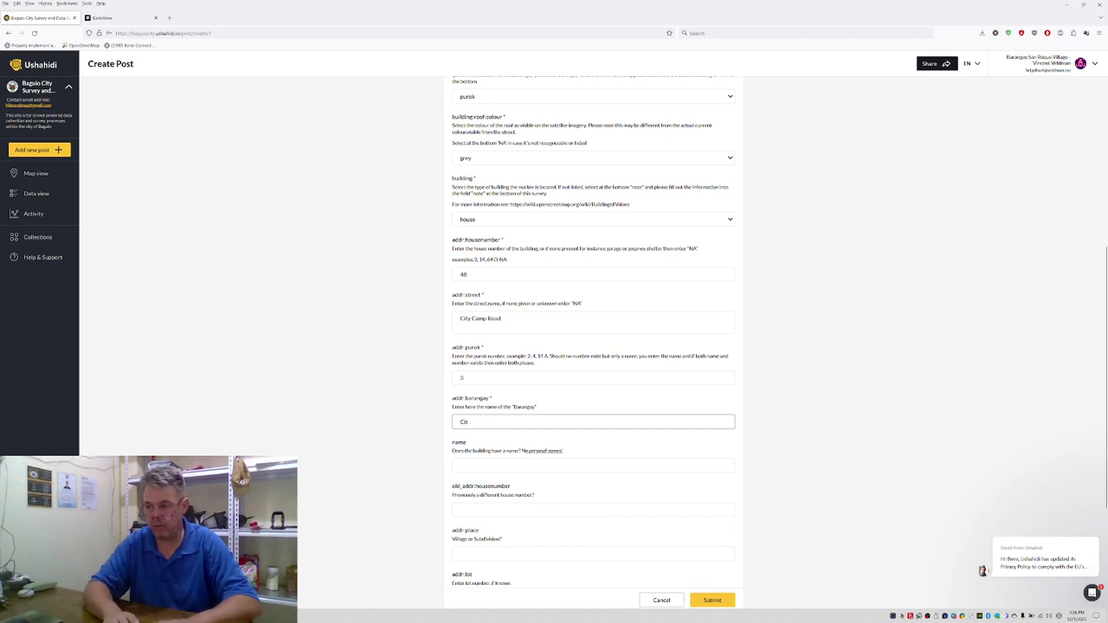
text(y Camp Central)
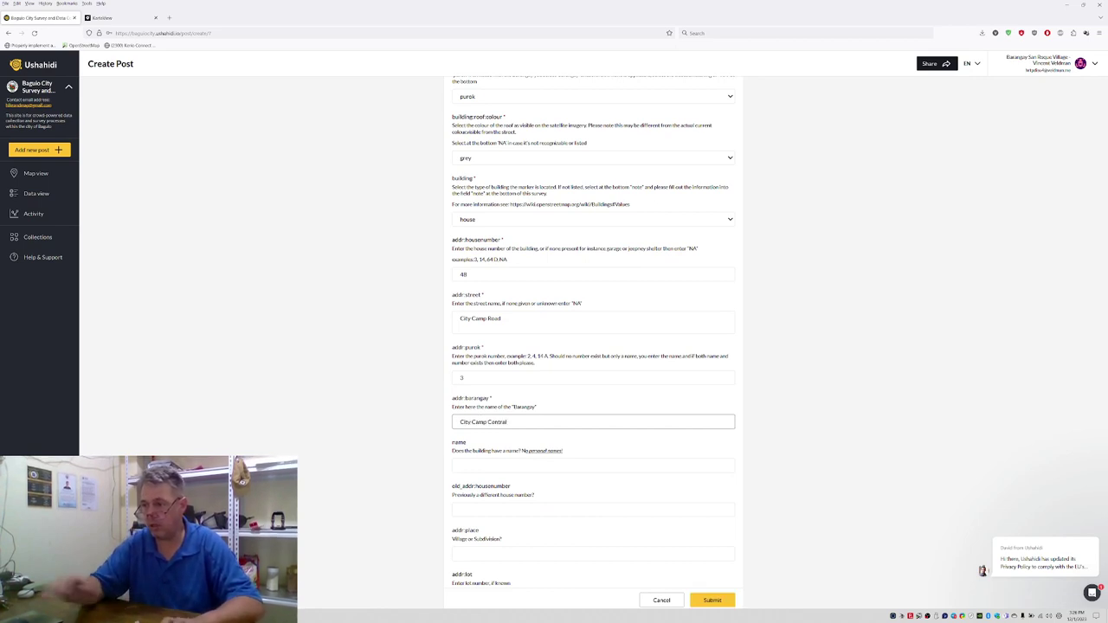
Step: Add the note 'Attic level is balcony' to the post
scroll(479, 439, down, 1)
scroll(482, 485, down, 3)
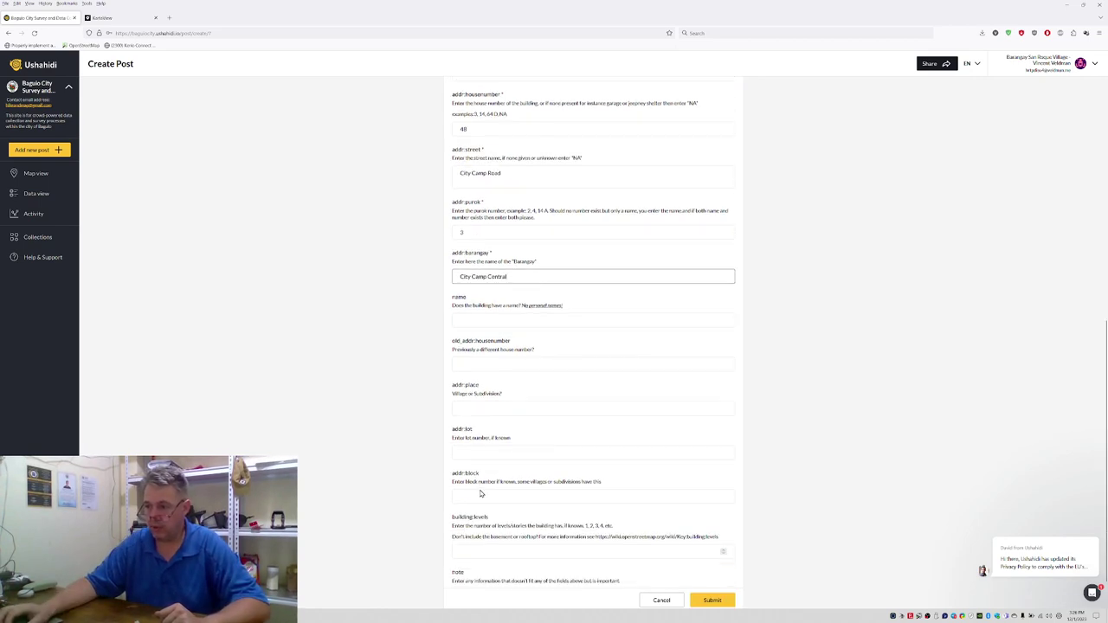
scroll(482, 494, down, 1)
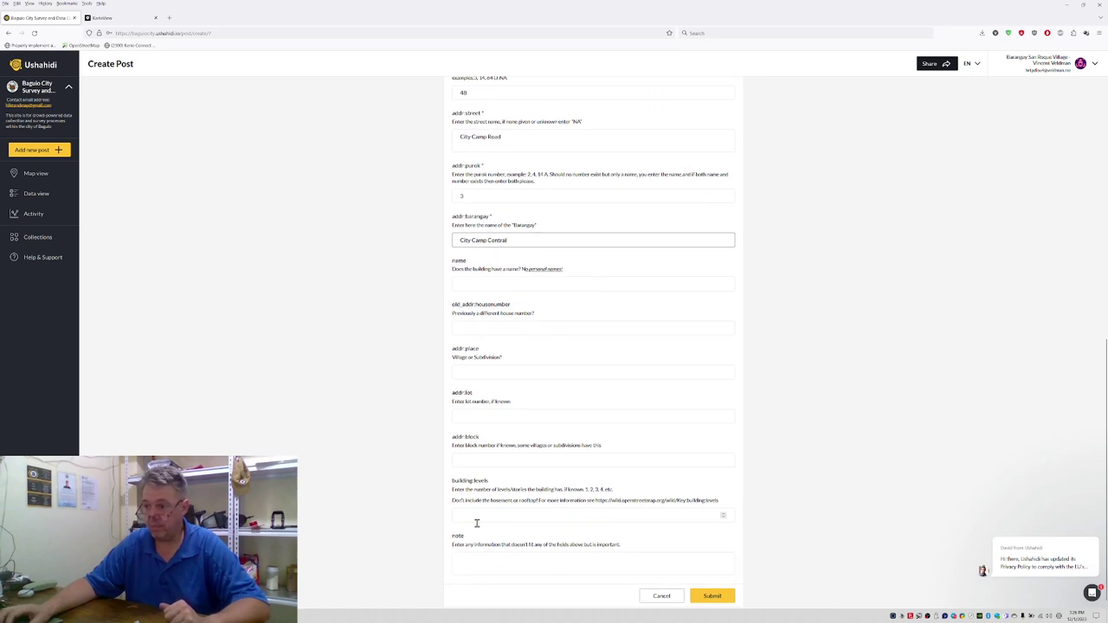
scroll(476, 545, down, 1)
click(475, 549)
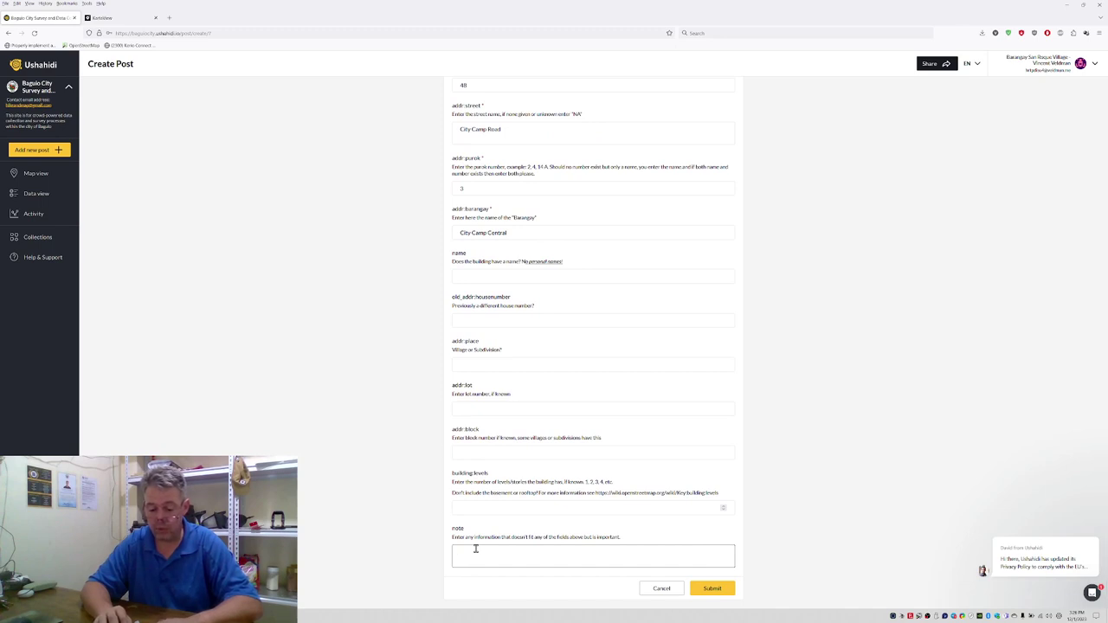
text(Attic level is balcony)
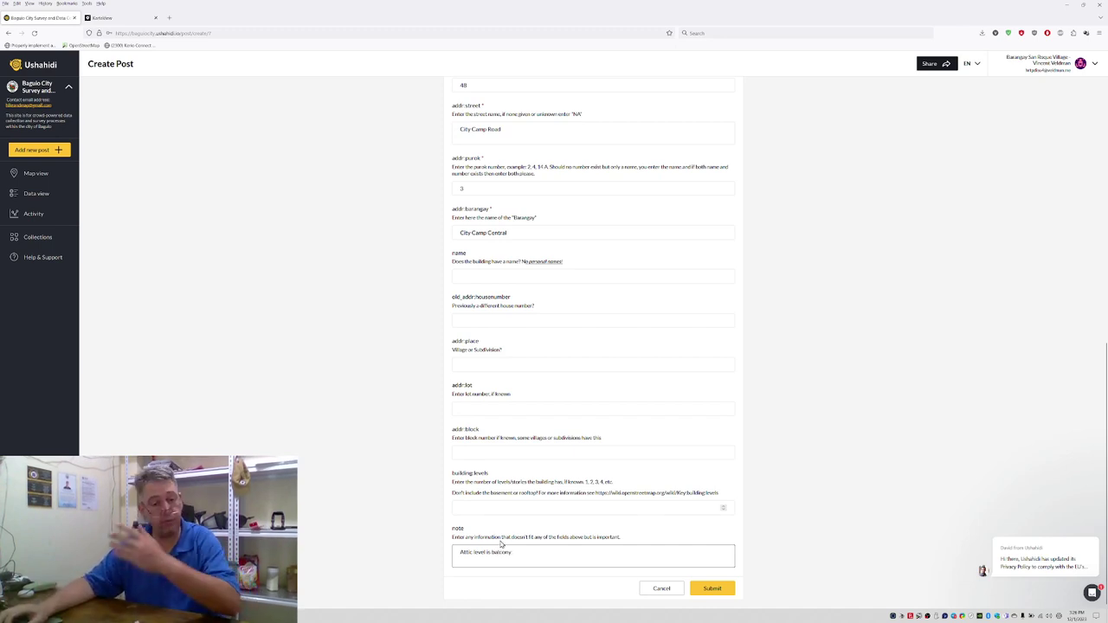
scroll(419, 356, up, 15)
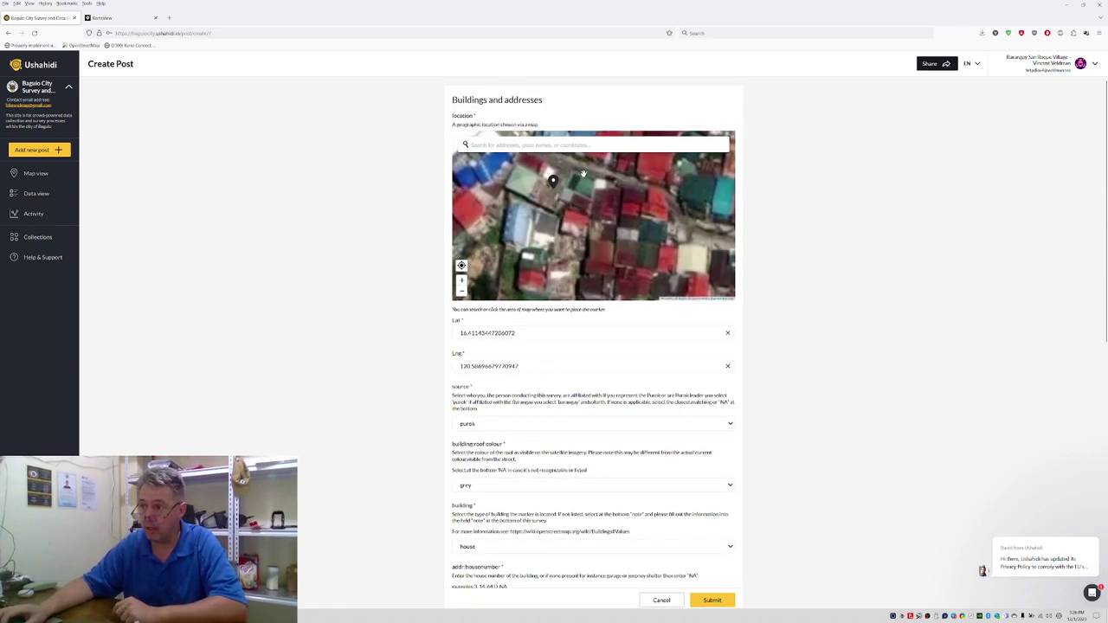
Step: Submit the finished house 48 post and dismiss the success message
scroll(295, 364, down, 5)
scroll(589, 487, down, 3)
click(711, 588)
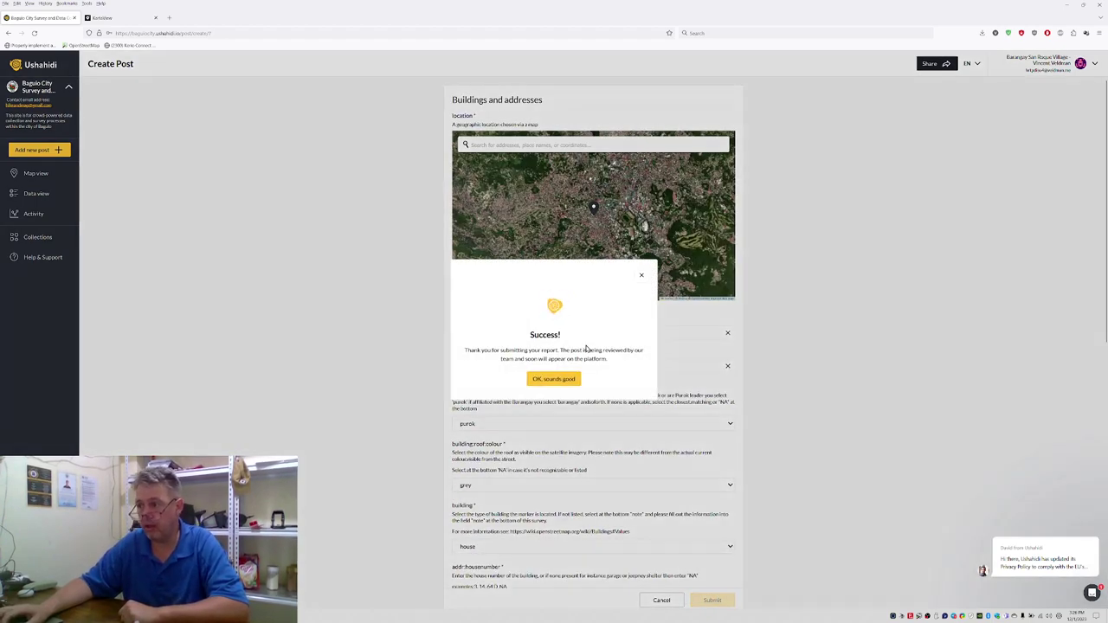
click(565, 380)
Step: Start another Buildings and addresses post and place its marker on the next building
click(35, 150)
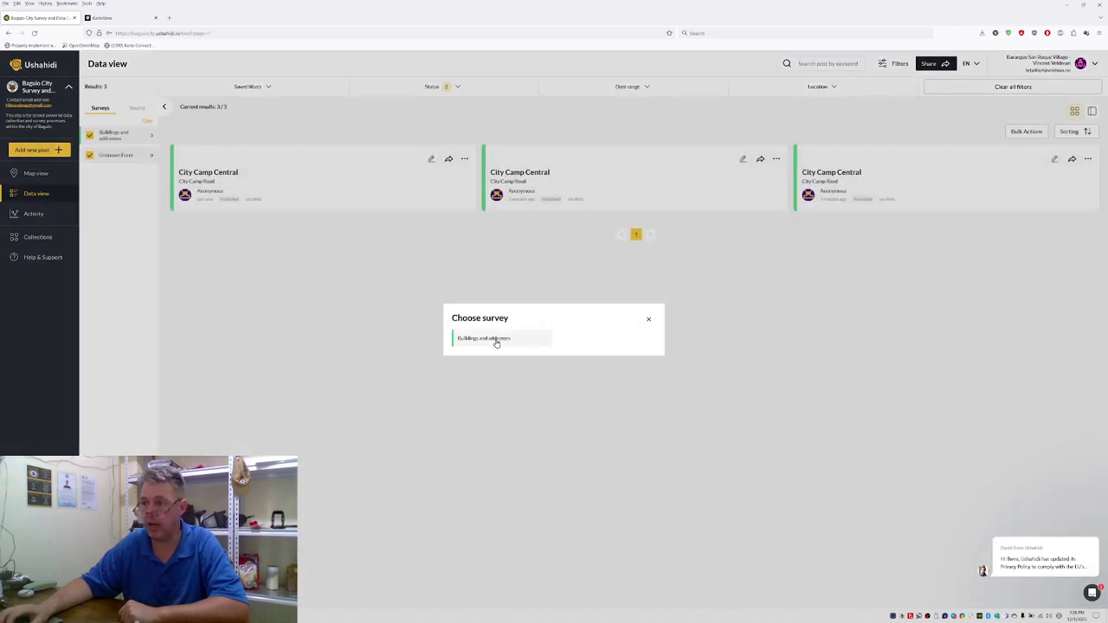
click(496, 340)
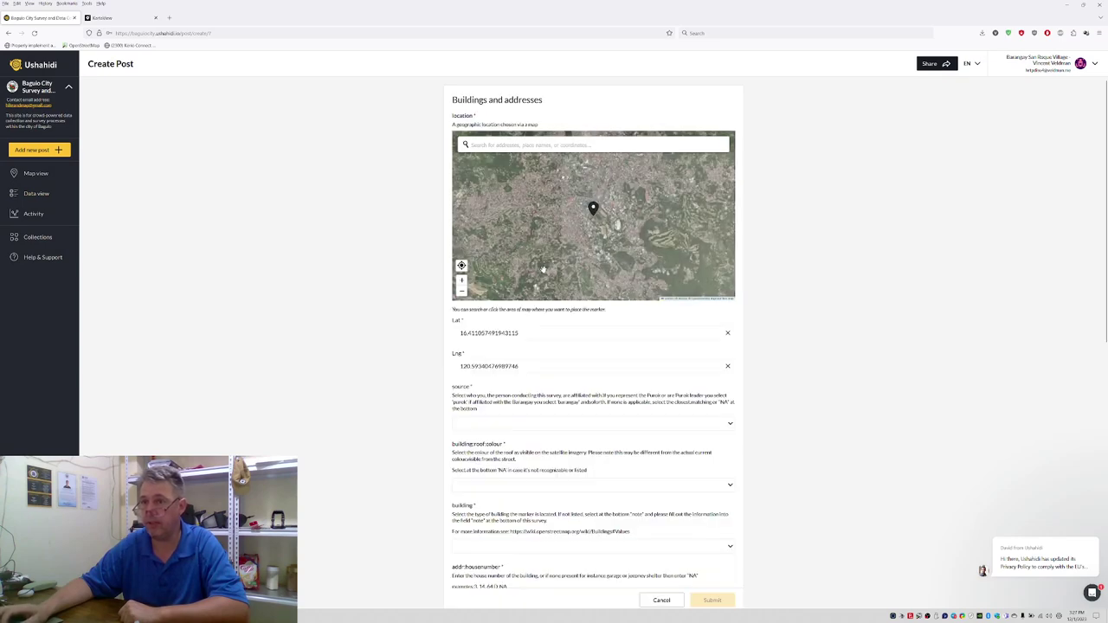
scroll(587, 215, up, 5)
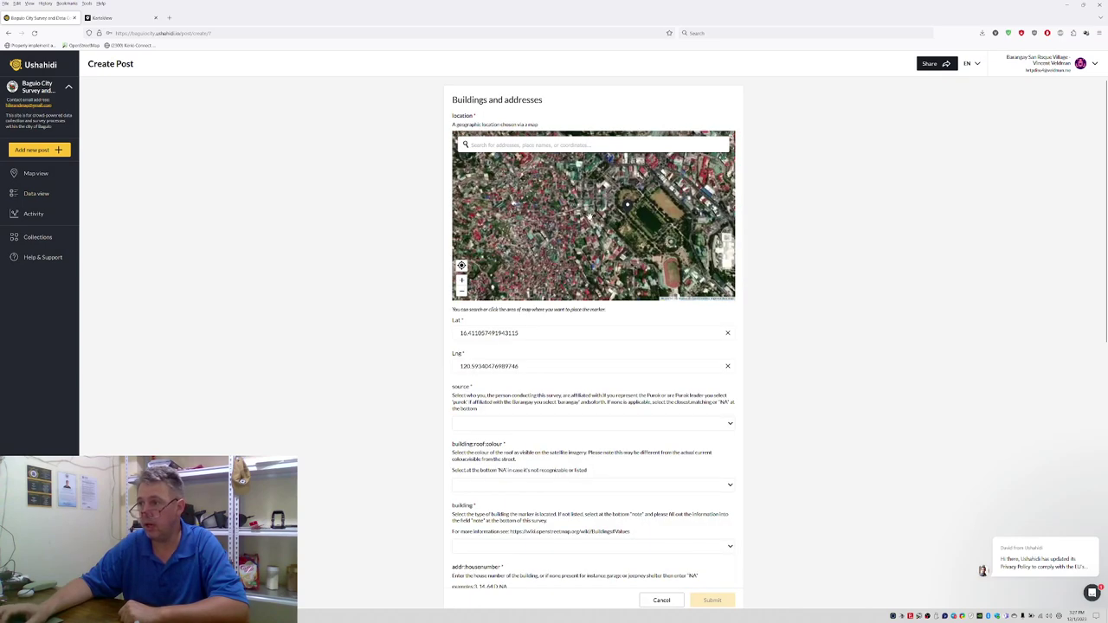
scroll(597, 216, up, 3)
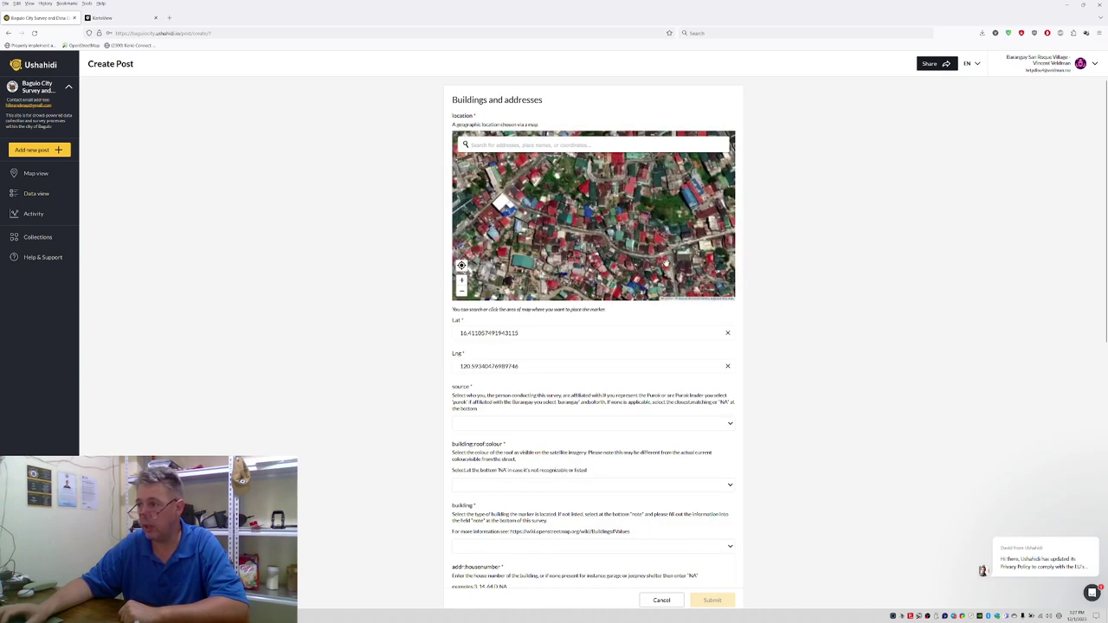
scroll(545, 225, up, 4)
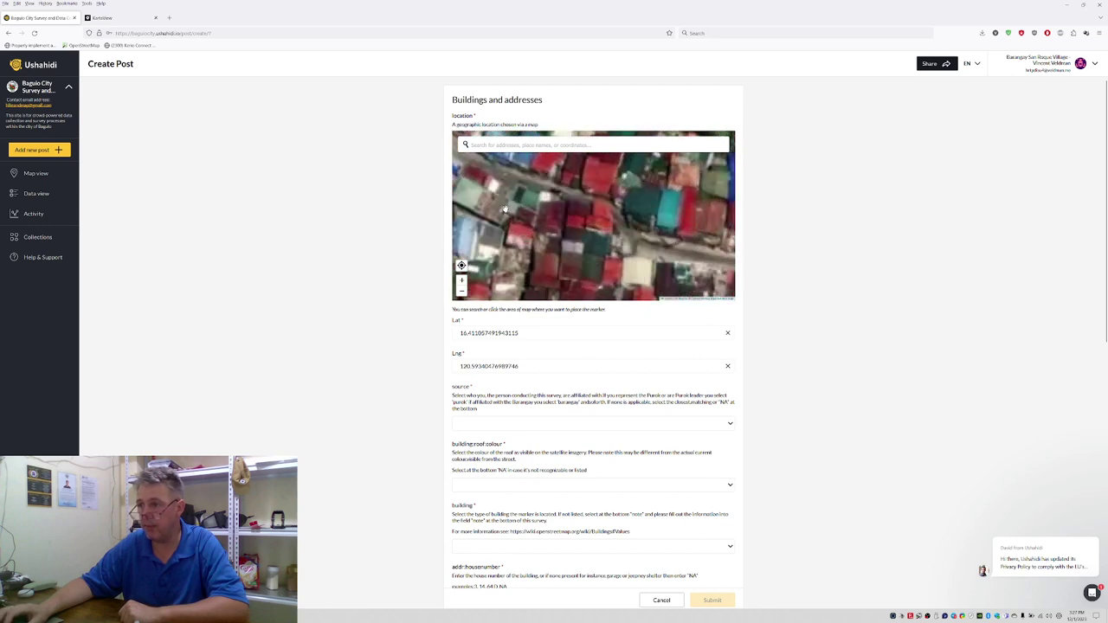
scroll(537, 215, down, 3)
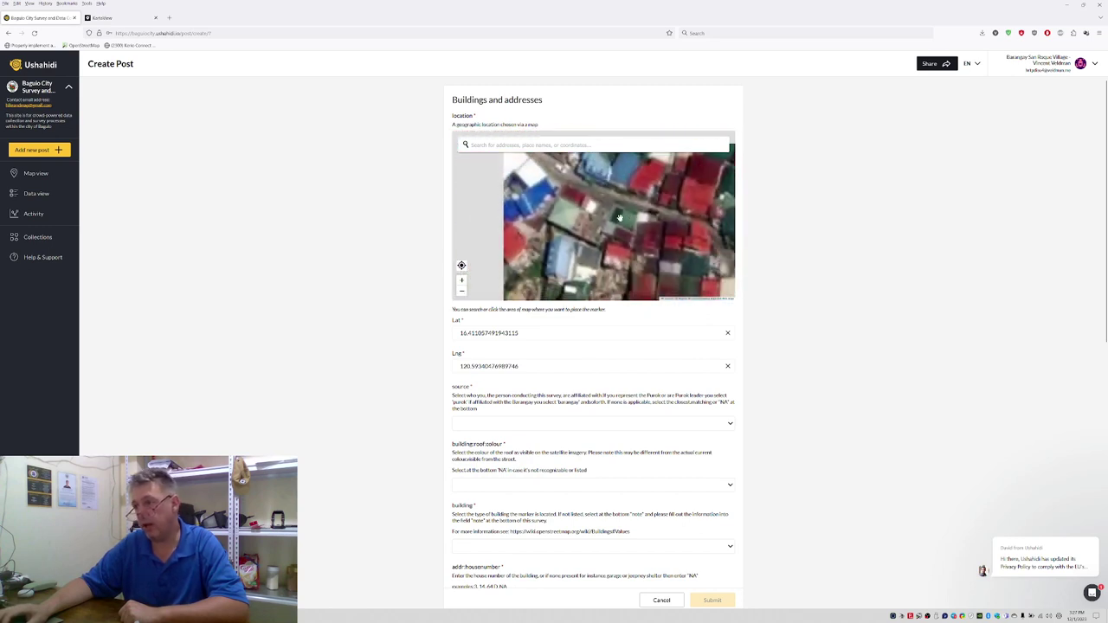
click(624, 218)
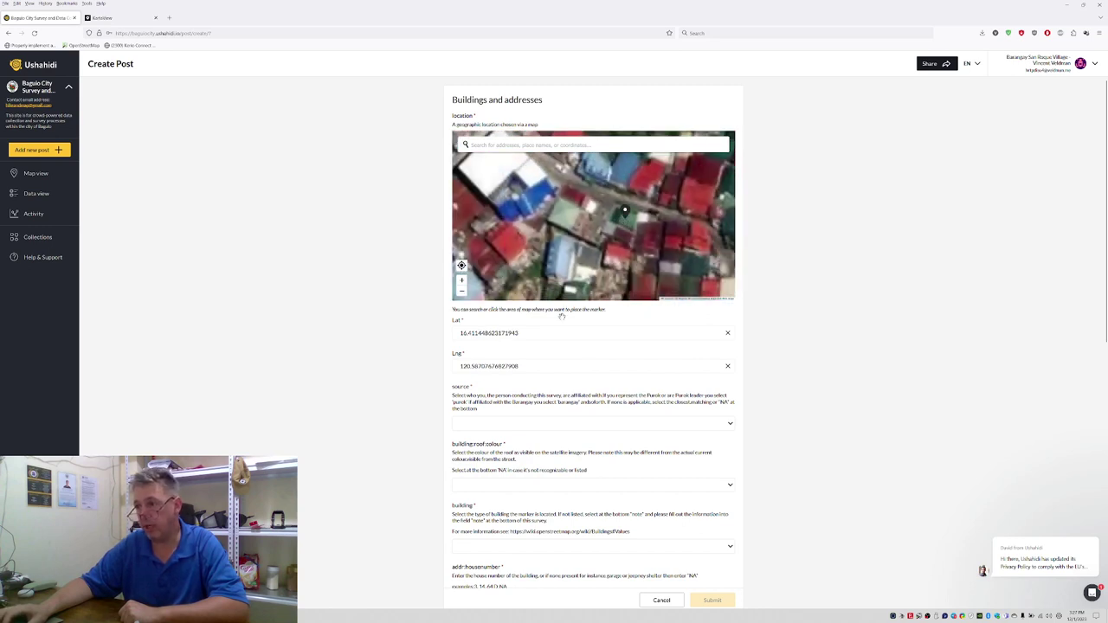
Step: Set source to purok and roof colour to green, then view the building in KartaView
click(482, 424)
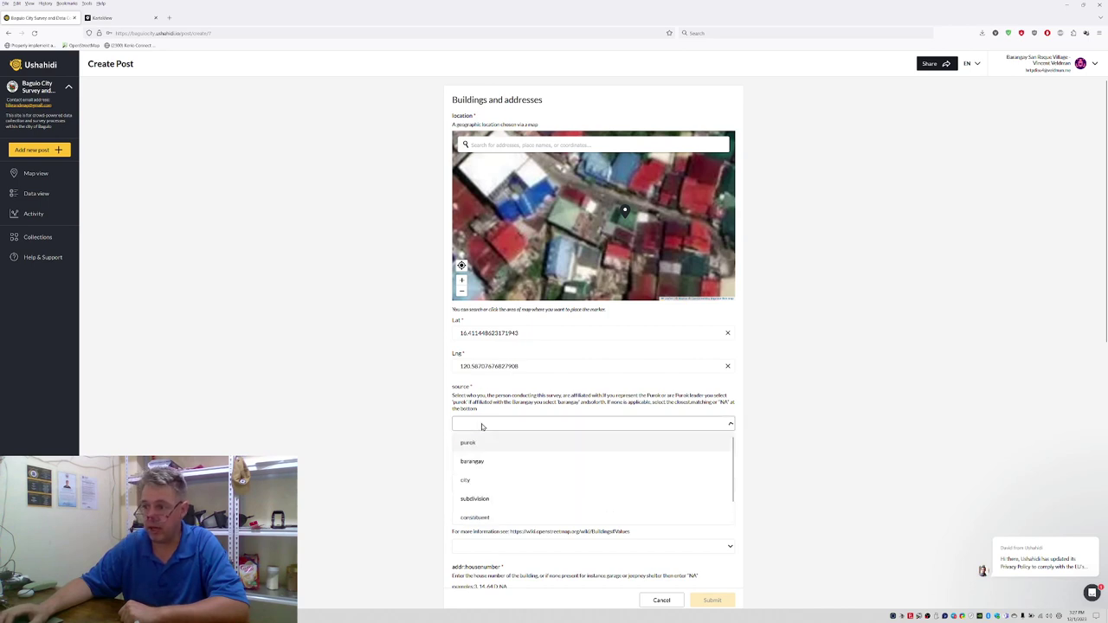
click(474, 444)
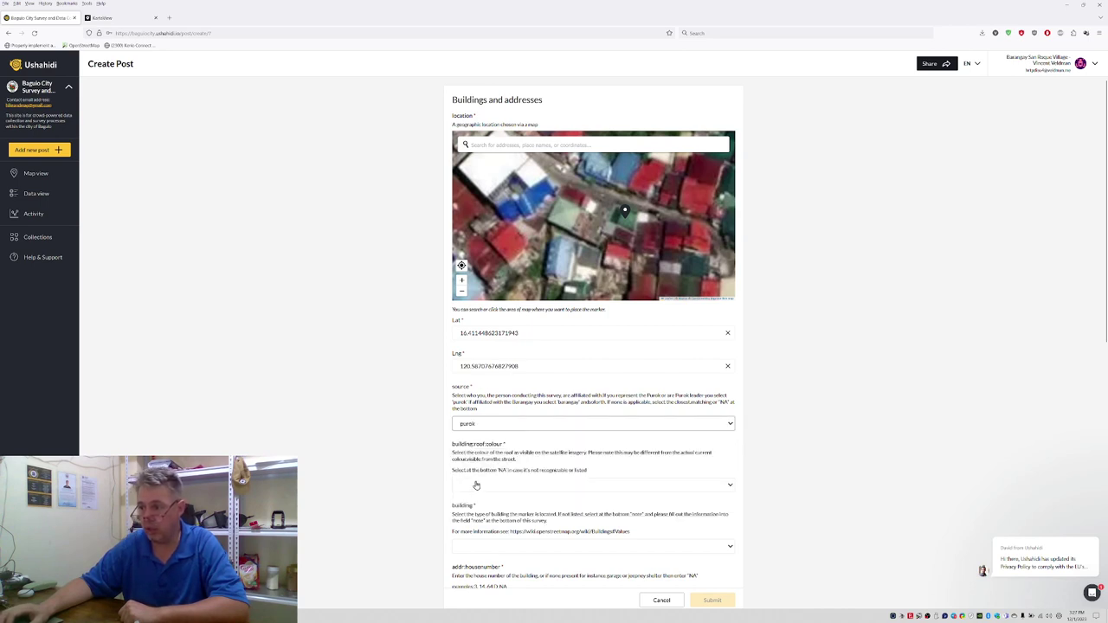
click(476, 486)
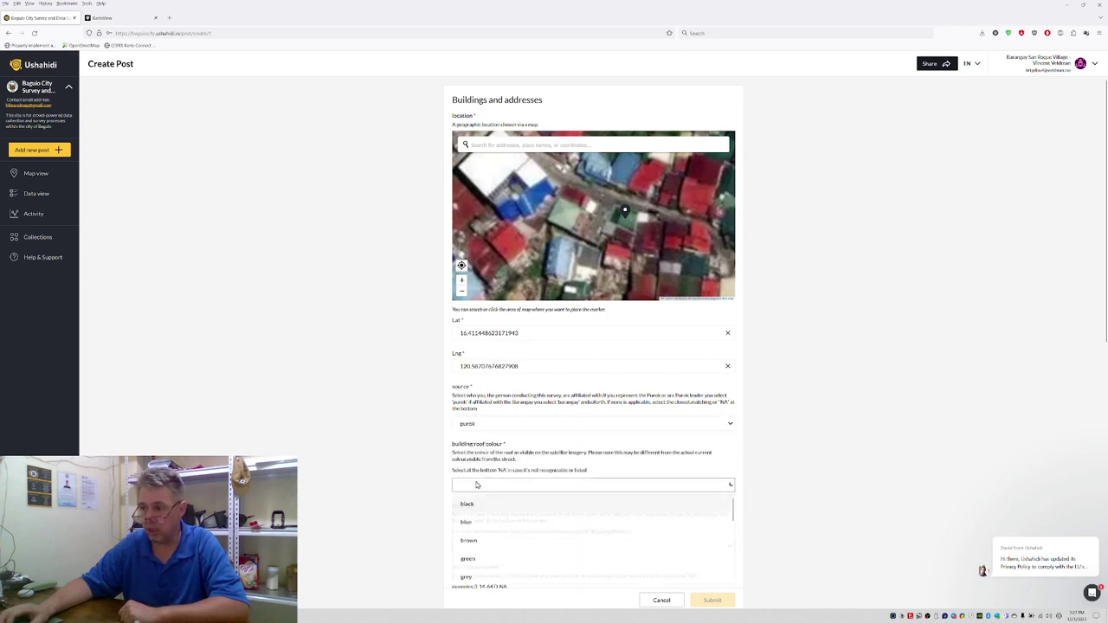
click(462, 561)
scroll(425, 378, down, 2)
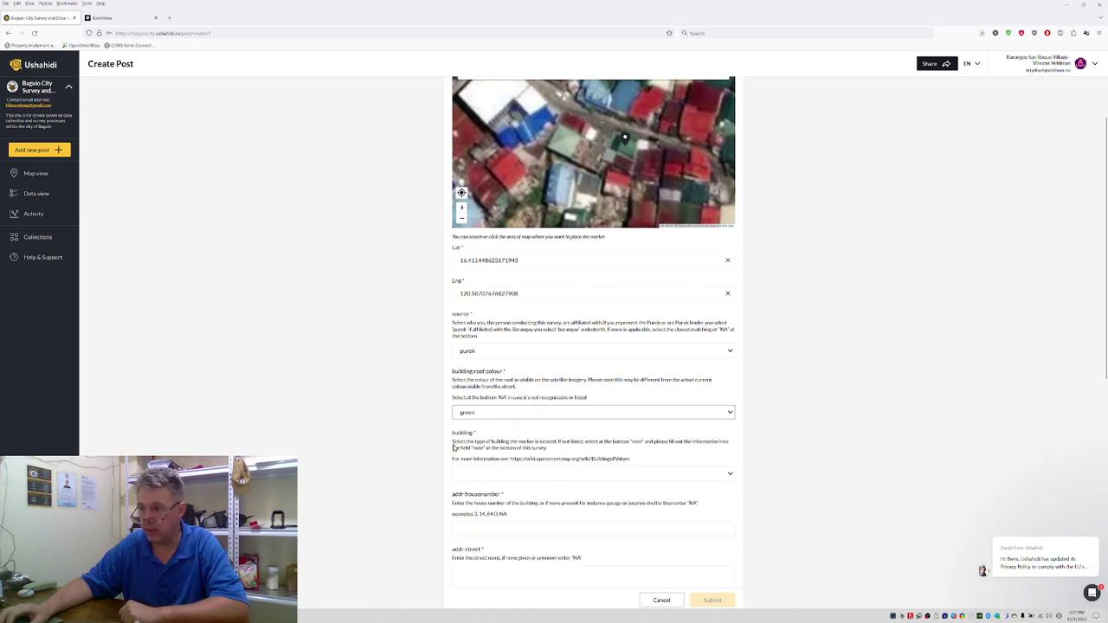
click(468, 475)
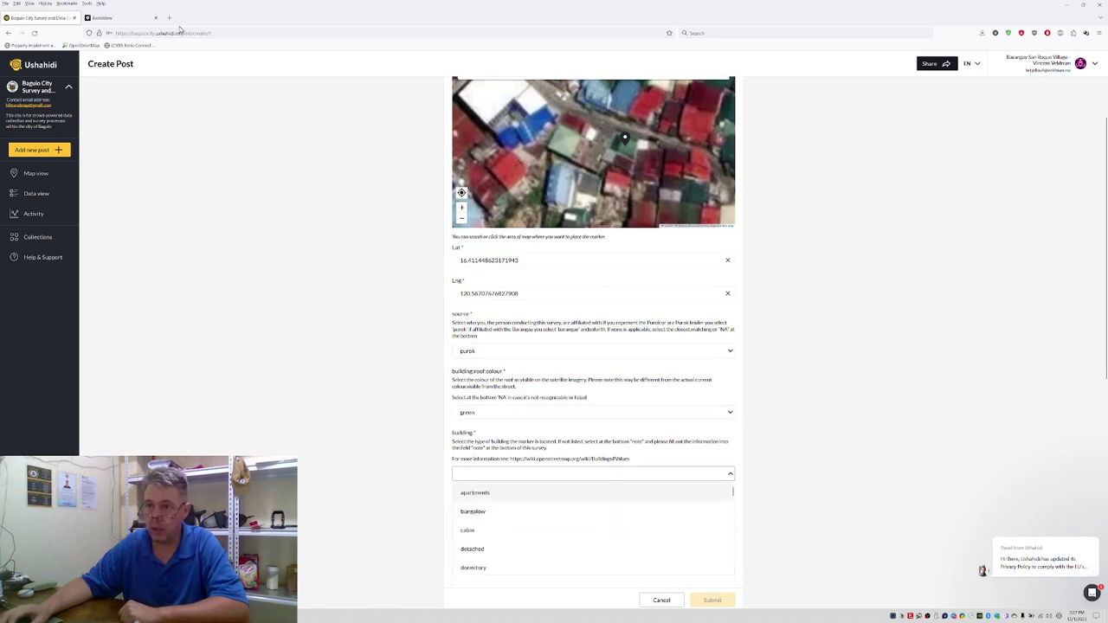
click(113, 18)
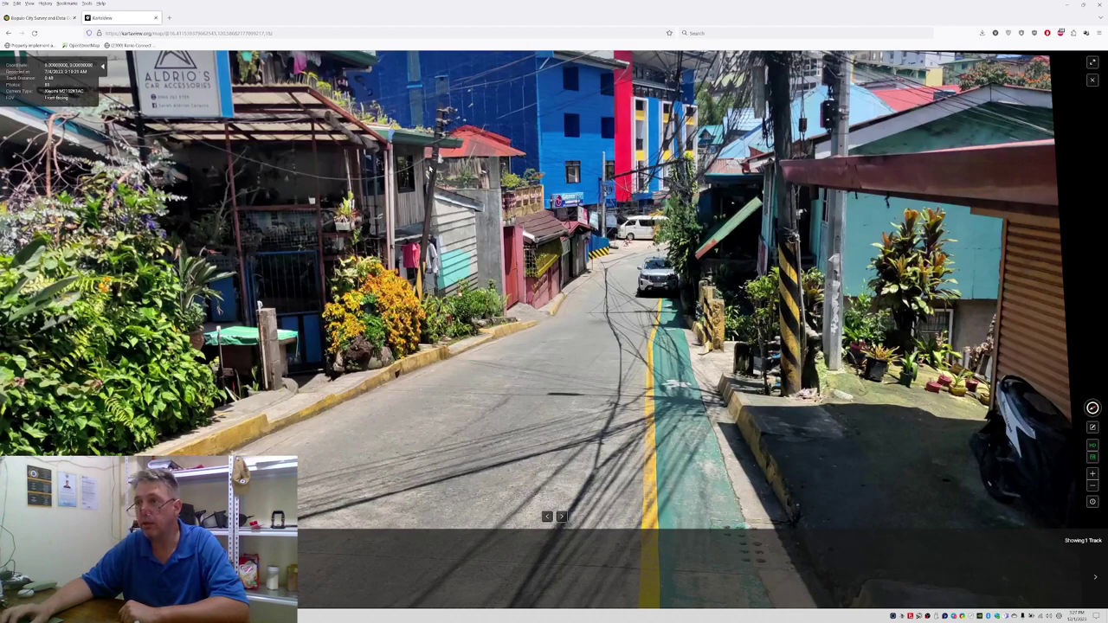
Step: Step one KartaView photo forward, then two back toward the blue and red building
key(Right)
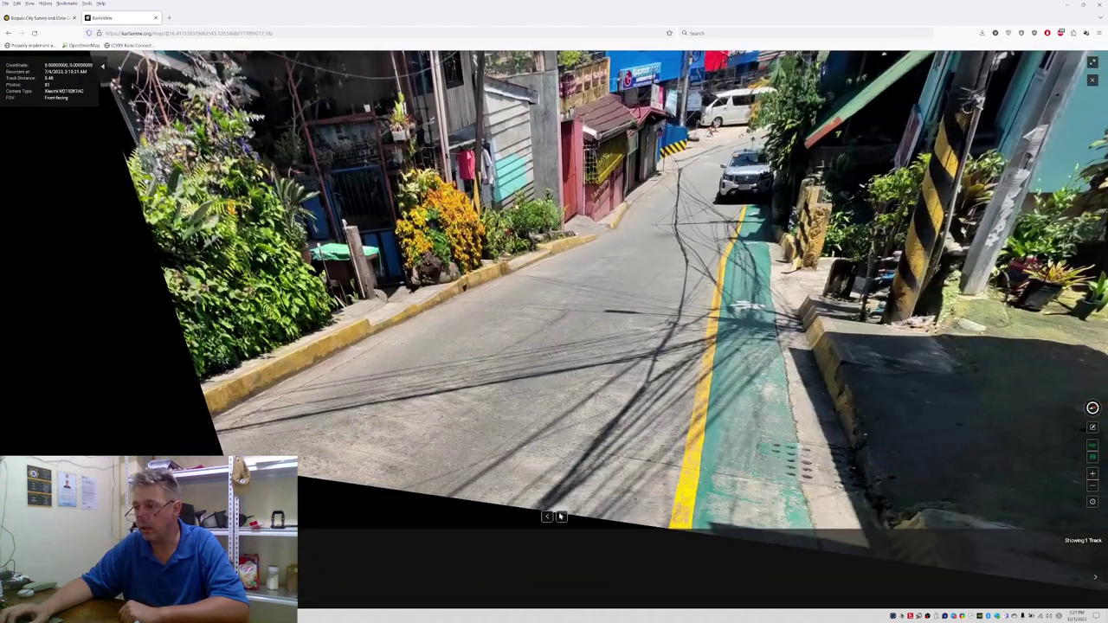
click(546, 517)
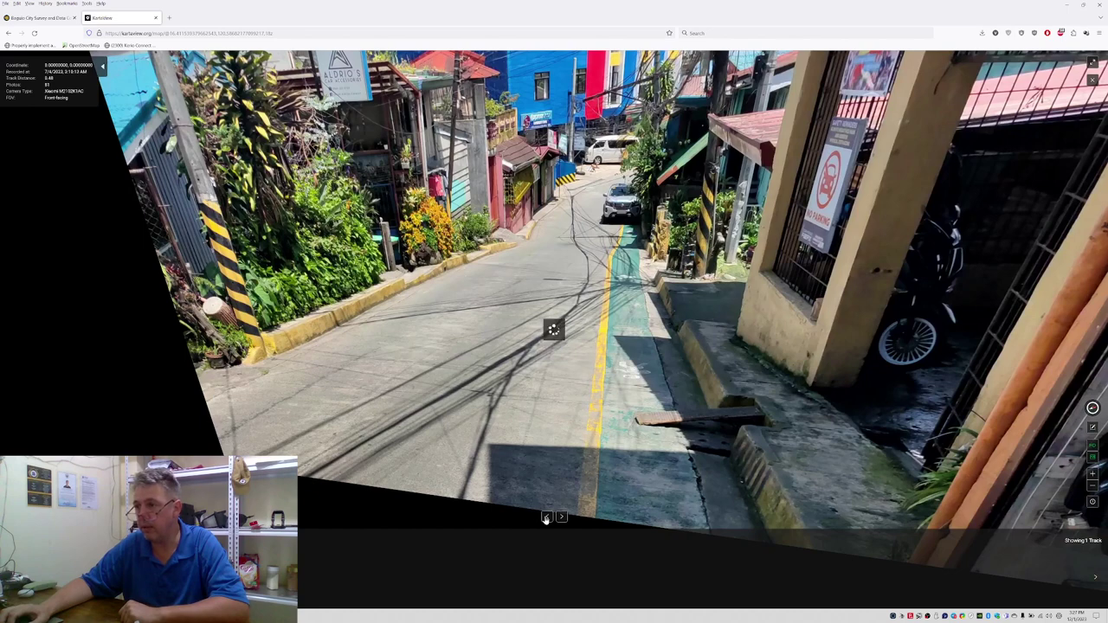
click(545, 517)
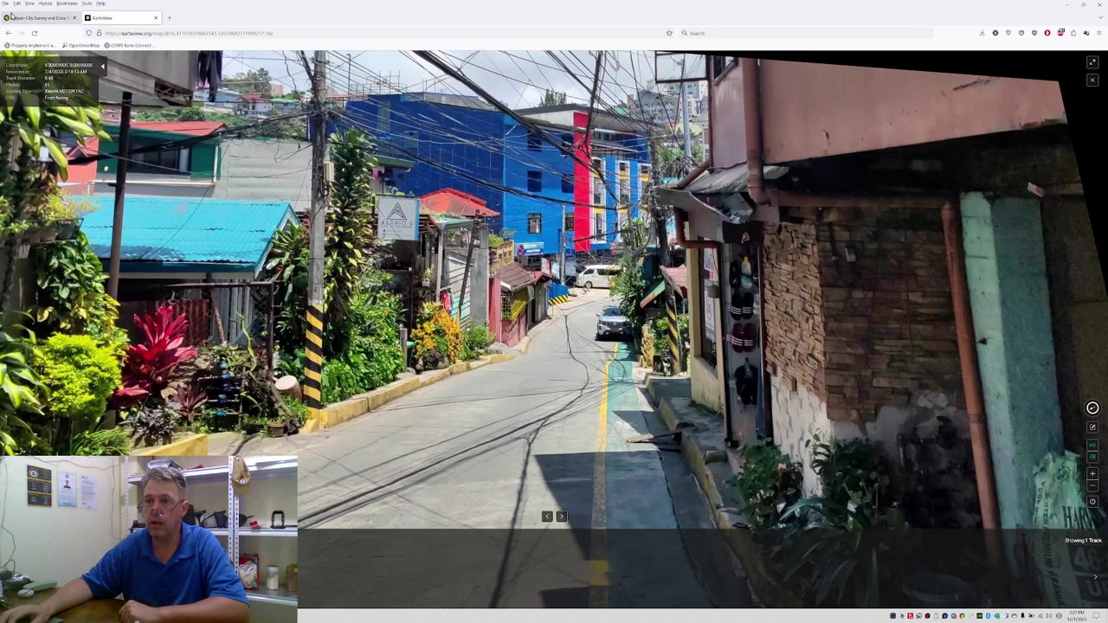
click(8, 18)
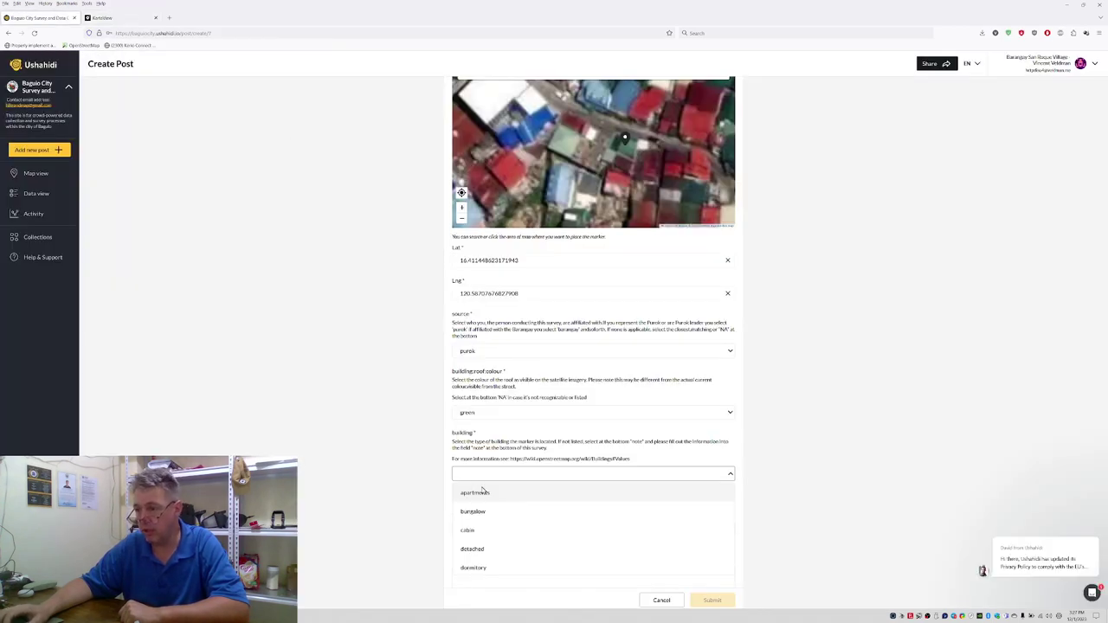
scroll(486, 511, down, 2)
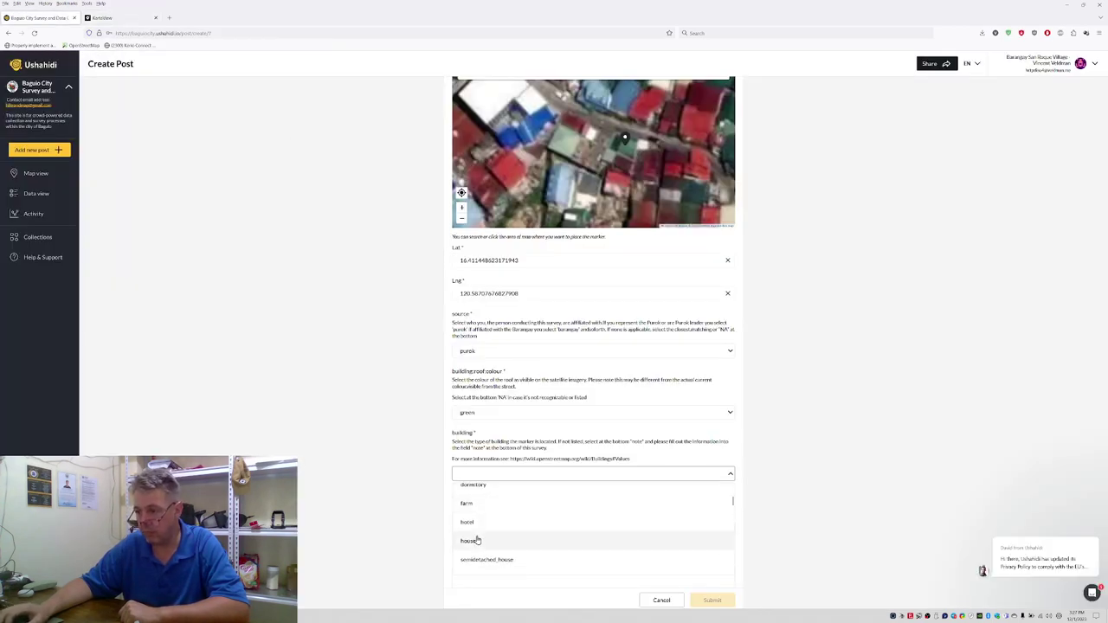
click(474, 541)
click(481, 528)
scroll(477, 533, down, 1)
scroll(474, 537, down, 1)
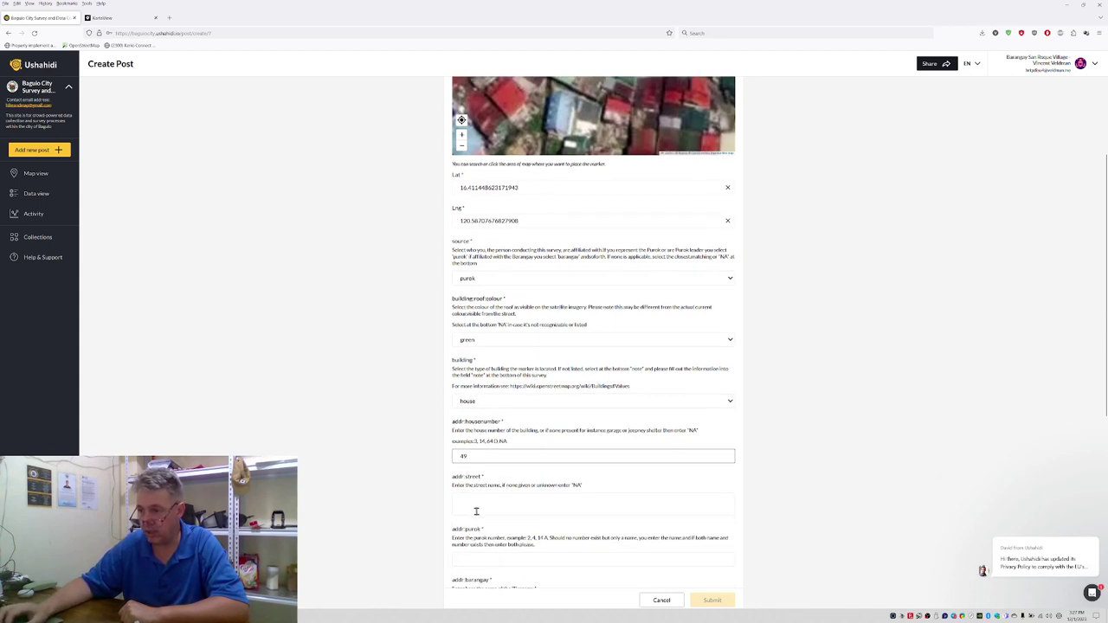
click(477, 507)
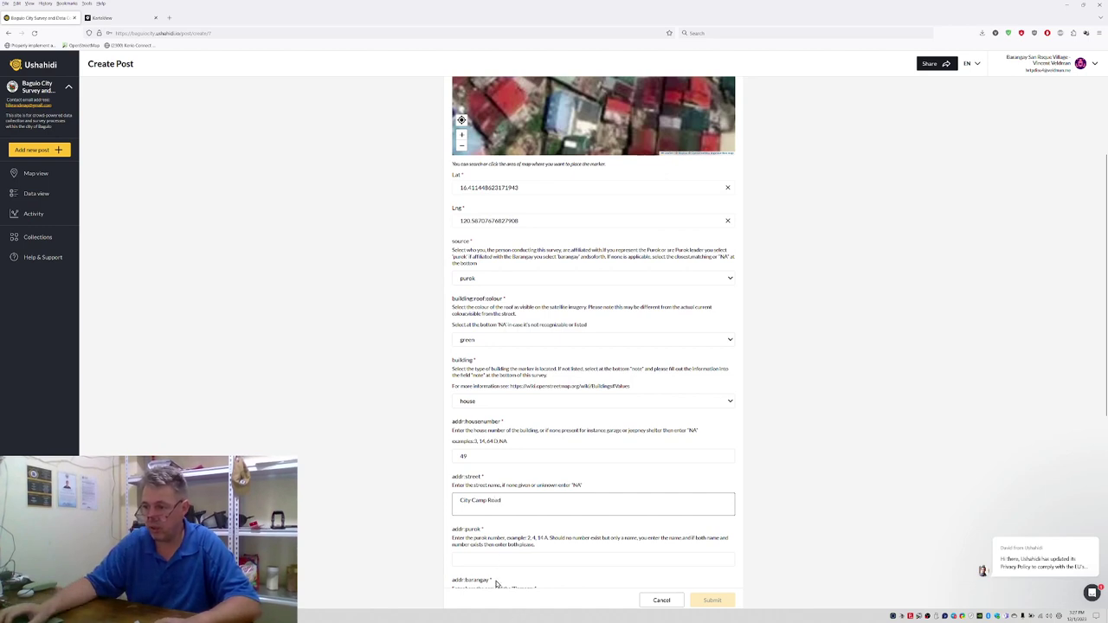
click(493, 558)
text(Purok 3)
scroll(489, 462, down, 3)
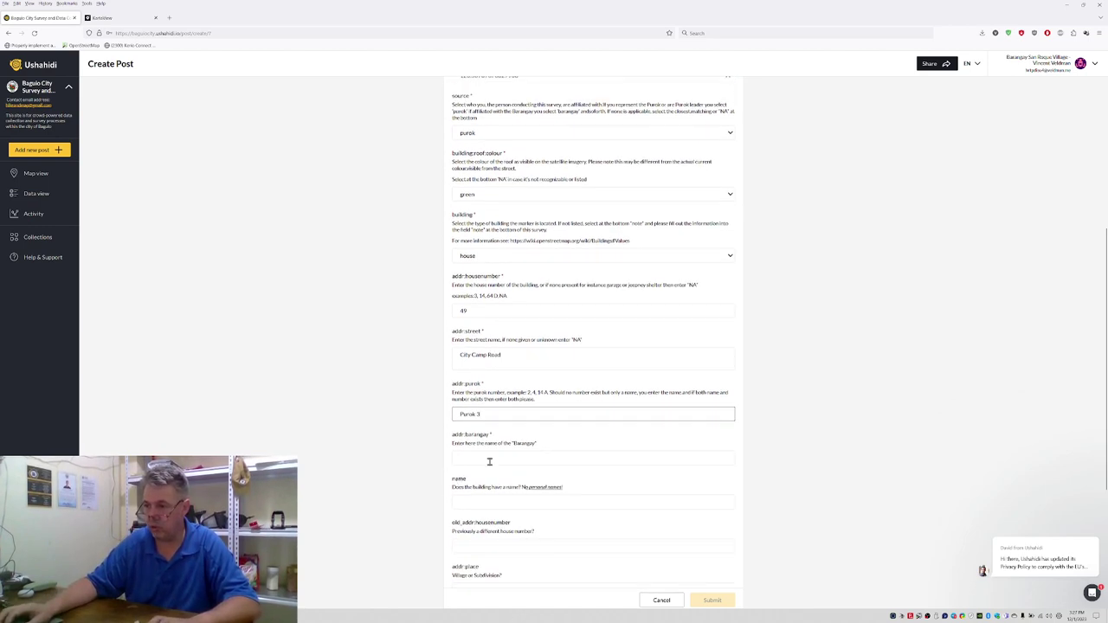
click(491, 459)
text(City)
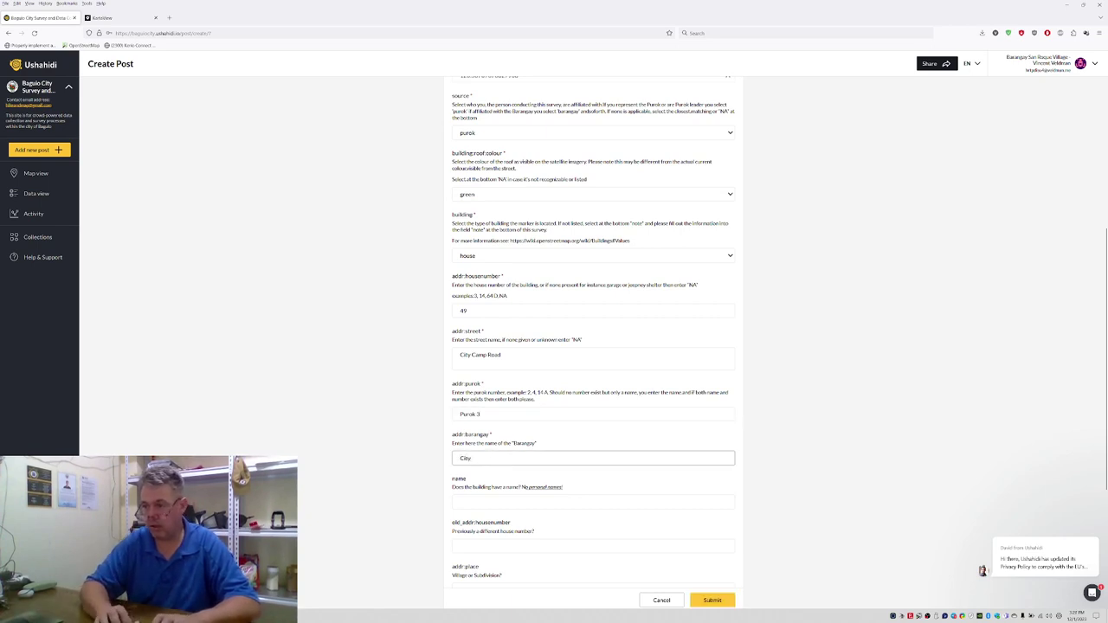
text( Camp Central)
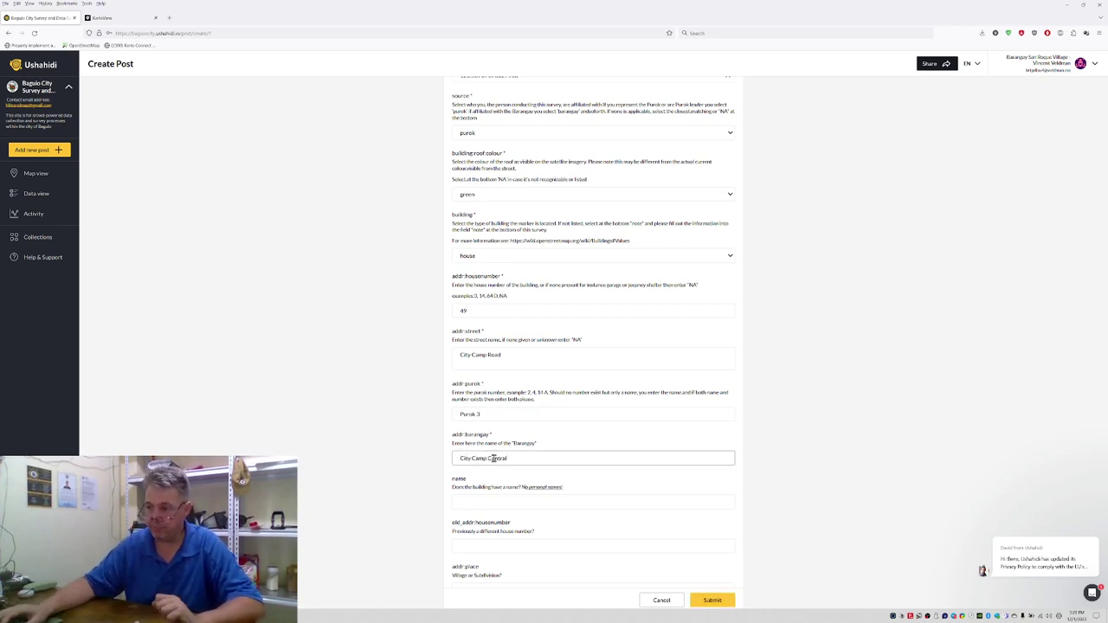
Step: Set building levels to 2 and submit the post, acknowledging the success message
scroll(485, 459, down, 3)
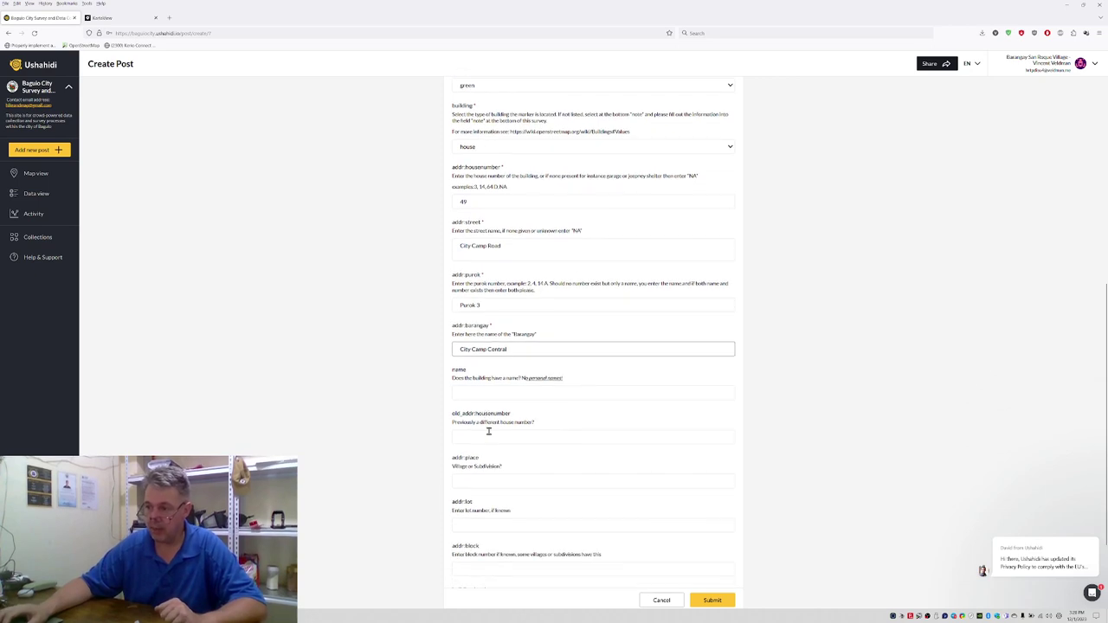
scroll(518, 388, down, 2)
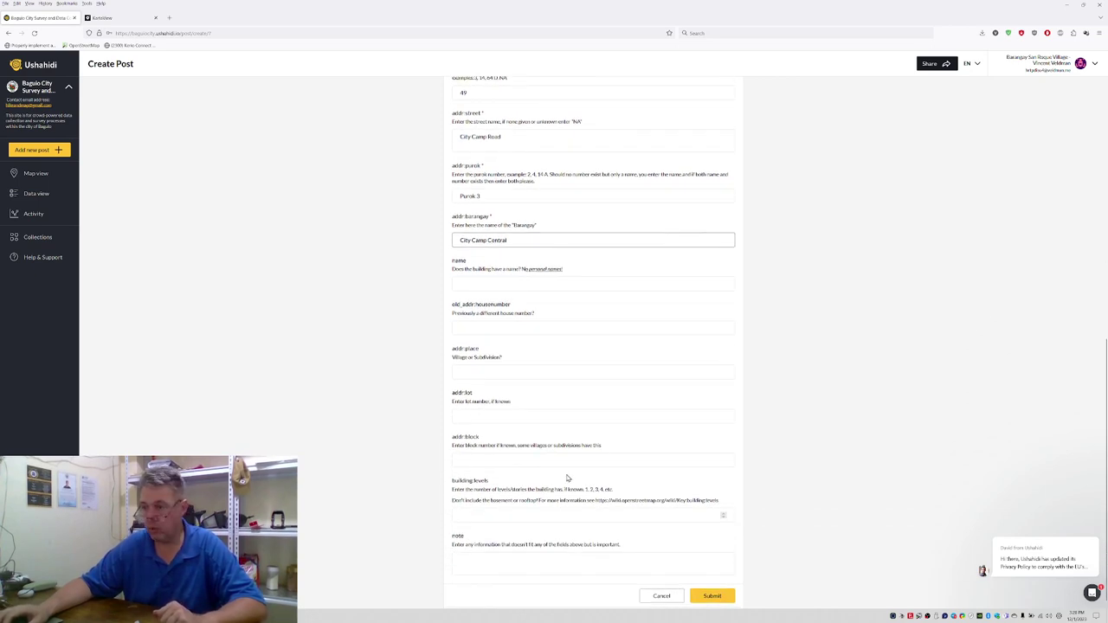
click(502, 514)
text(2)
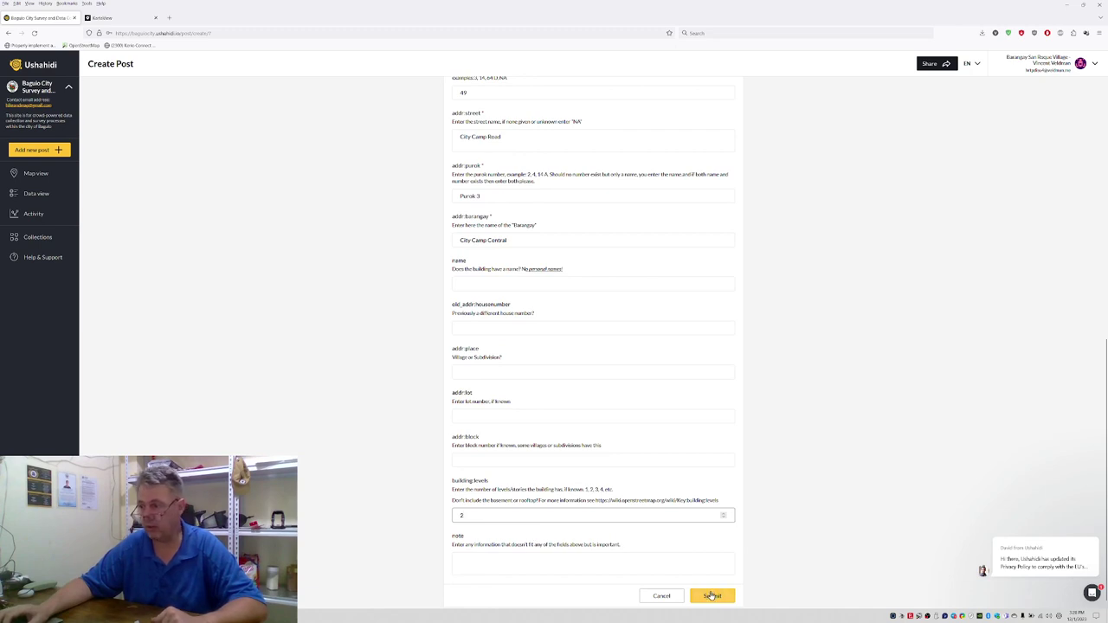
click(710, 596)
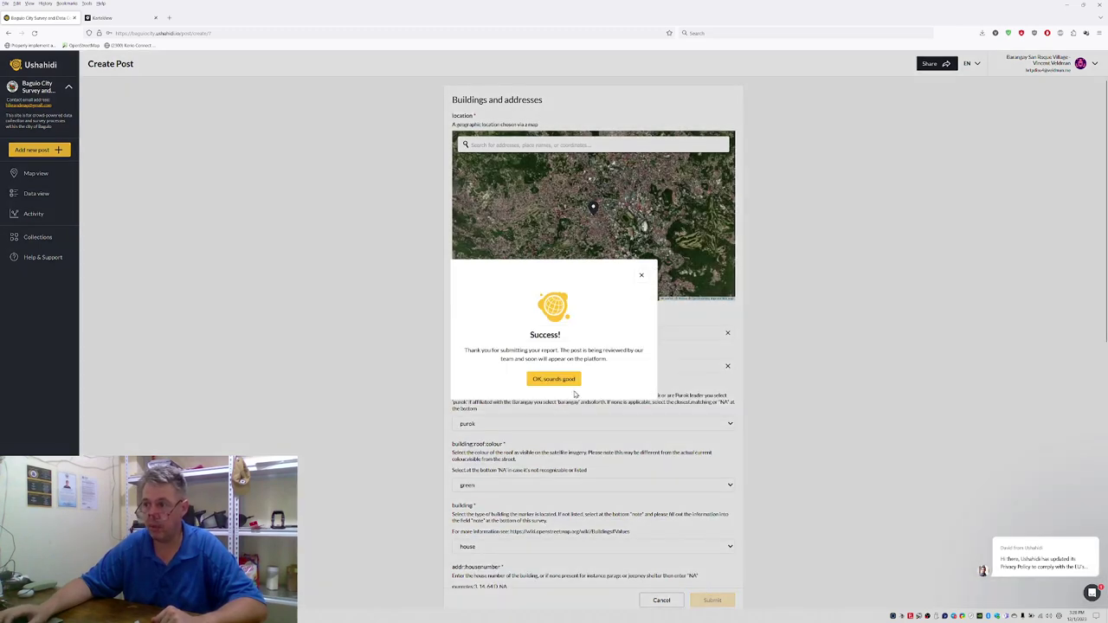
click(567, 380)
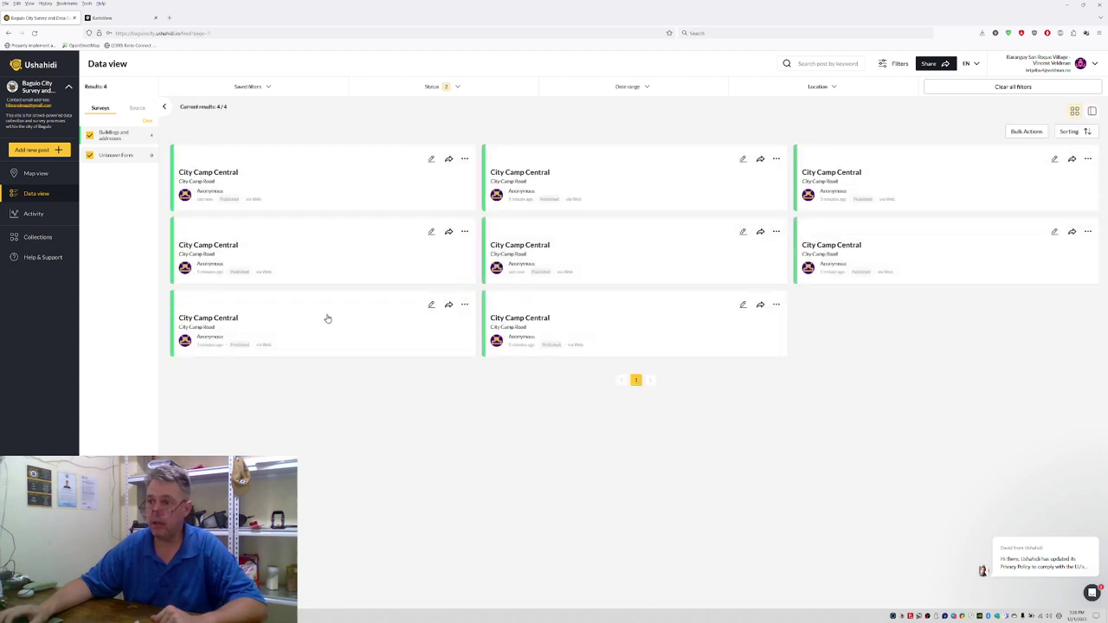
Step: Open Map view and zoom and pan to centre the four building pins
click(36, 174)
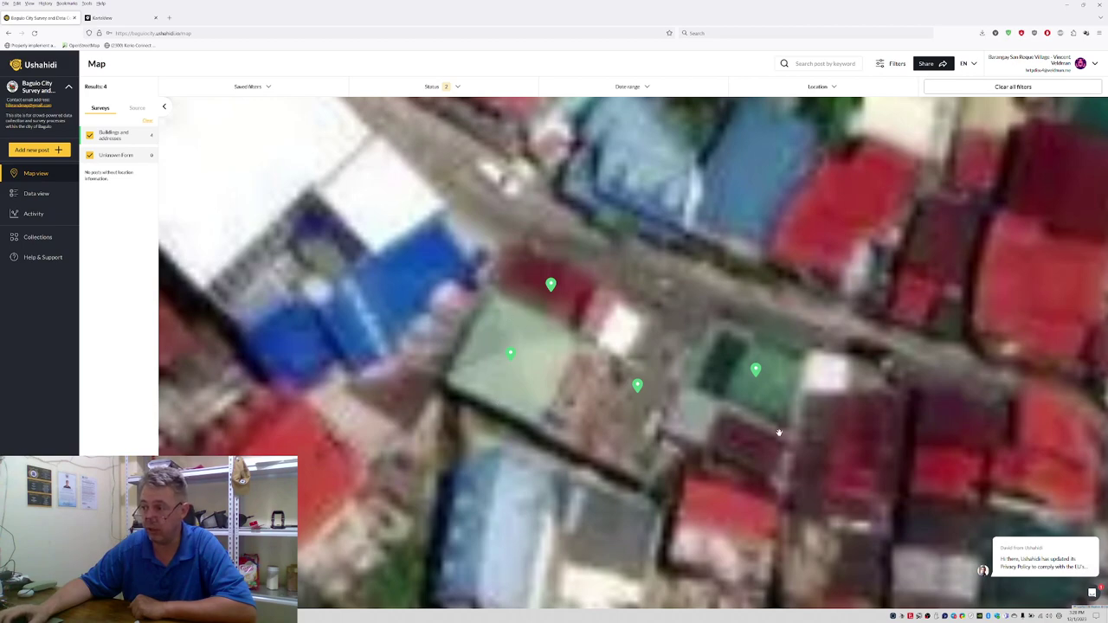
scroll(784, 417, down, 5)
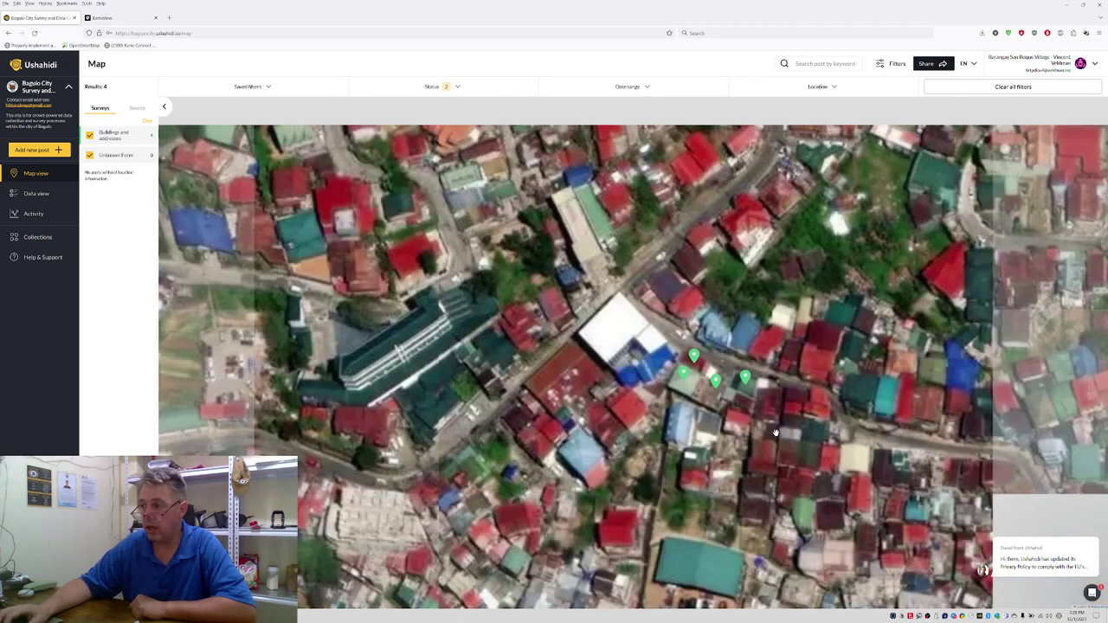
drag(762, 424, 667, 346)
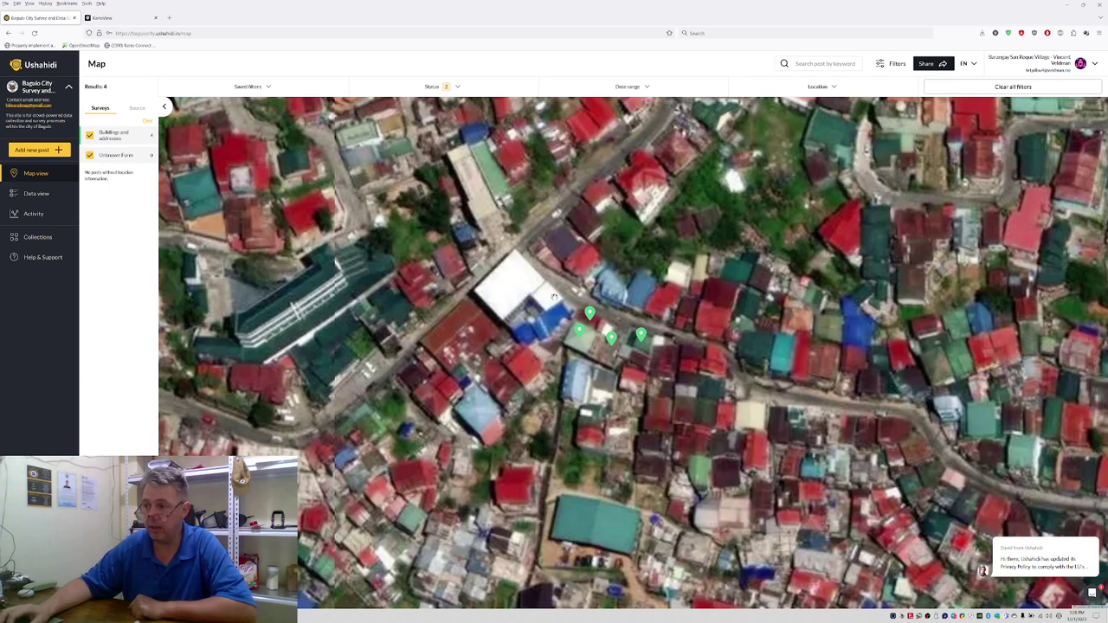
scroll(456, 336, down, 5)
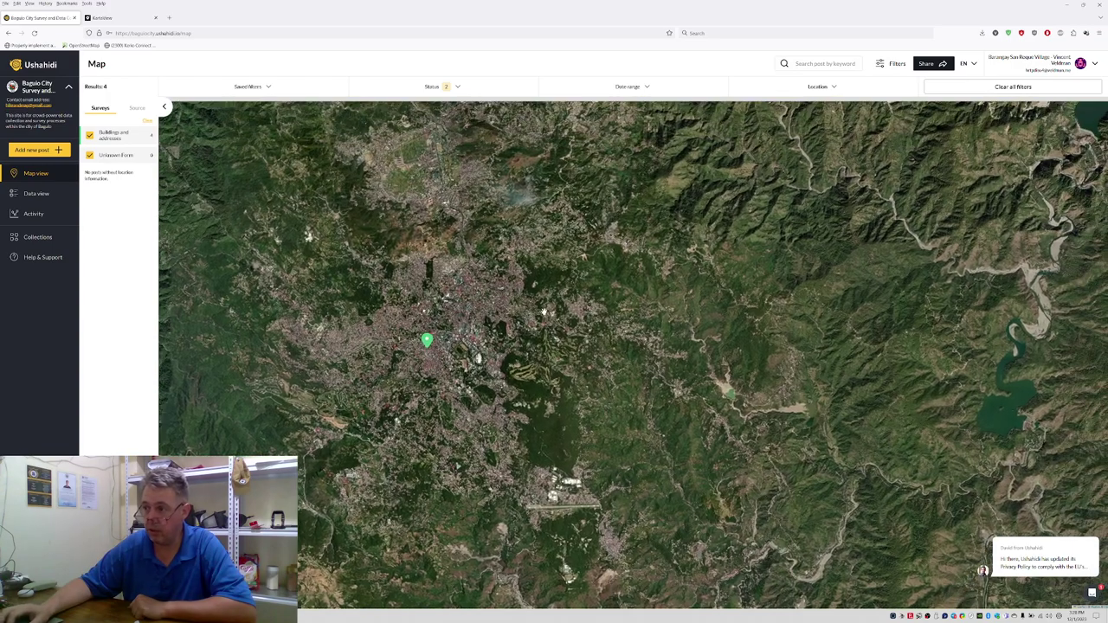
scroll(526, 314, up, 1)
scroll(526, 314, up, 4)
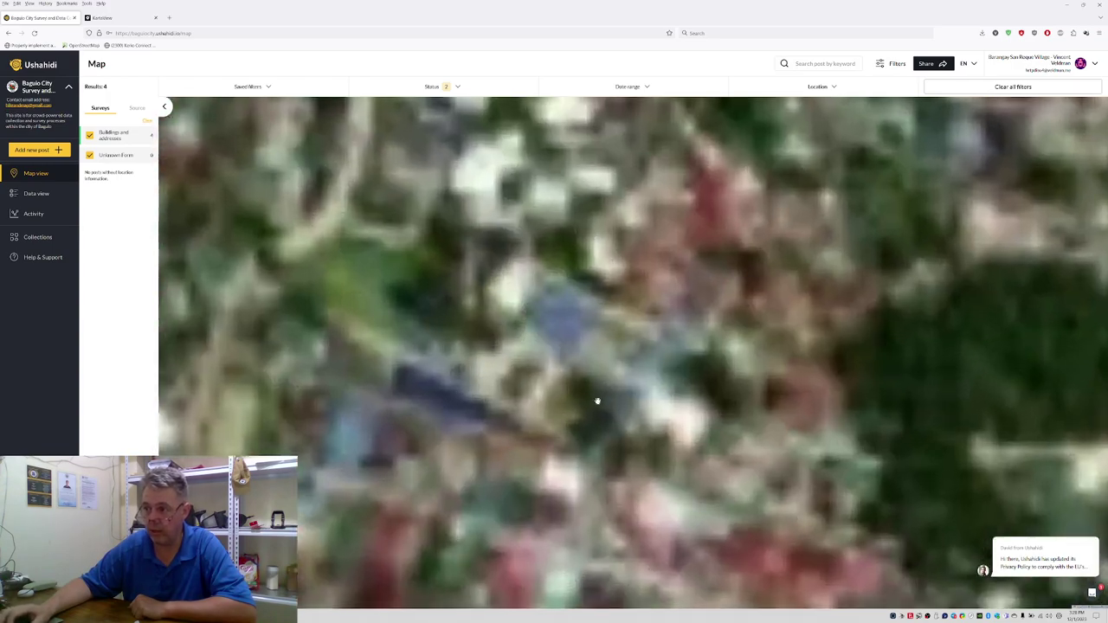
scroll(561, 298, up, 1)
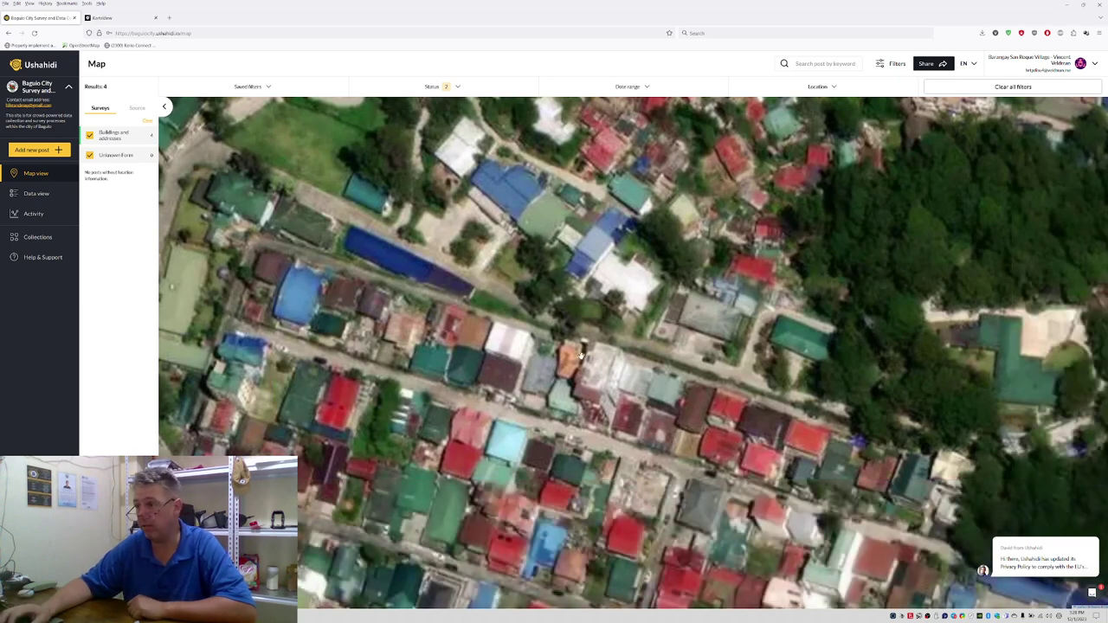
scroll(574, 365, down, 2)
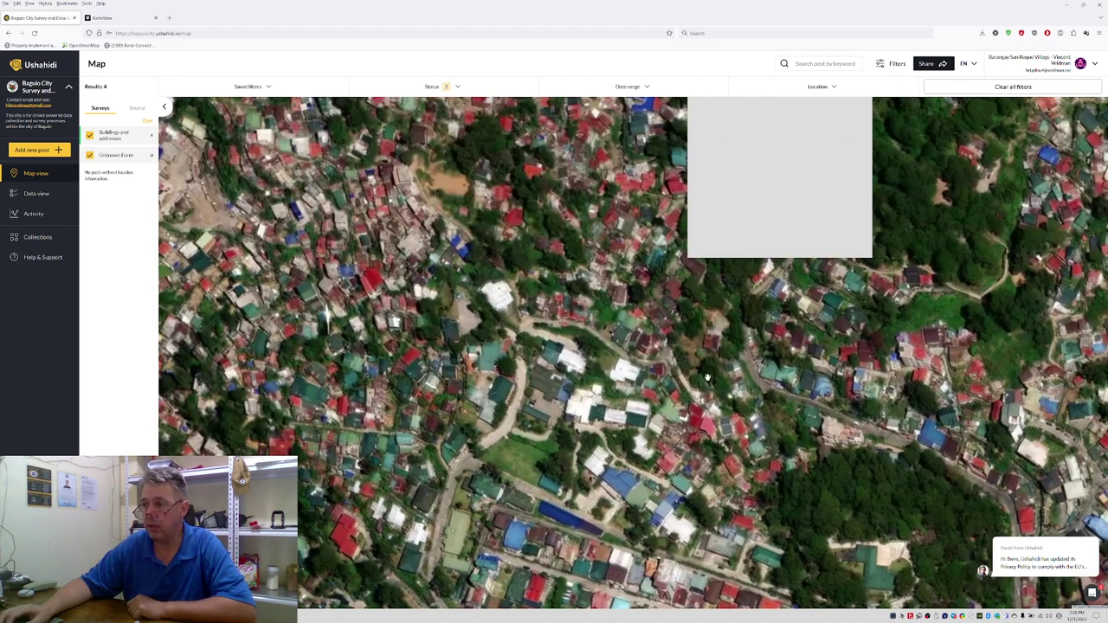
Step: Zoom and pan the satellite map onto the rooftops, then start a new post
drag(378, 254, 330, 284)
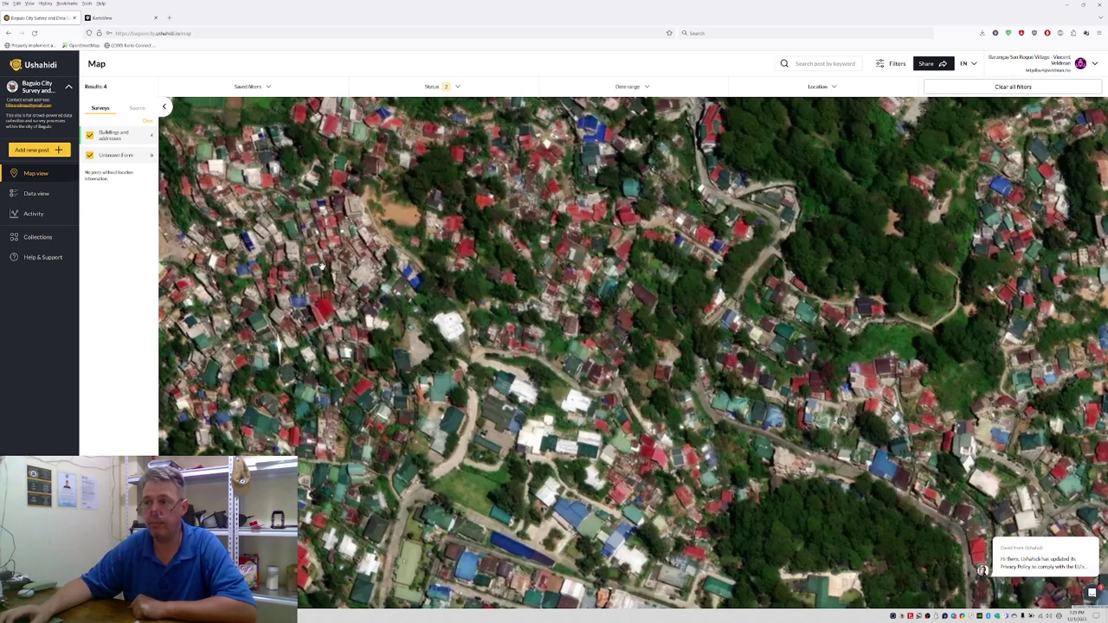
scroll(413, 280, down, 2)
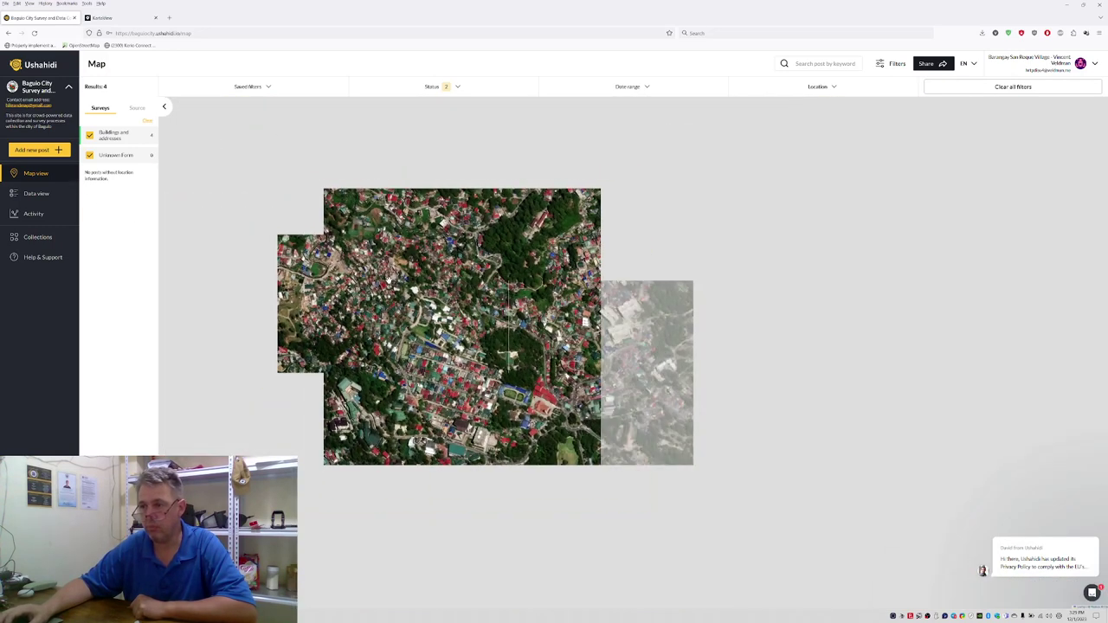
scroll(387, 280, down, 1)
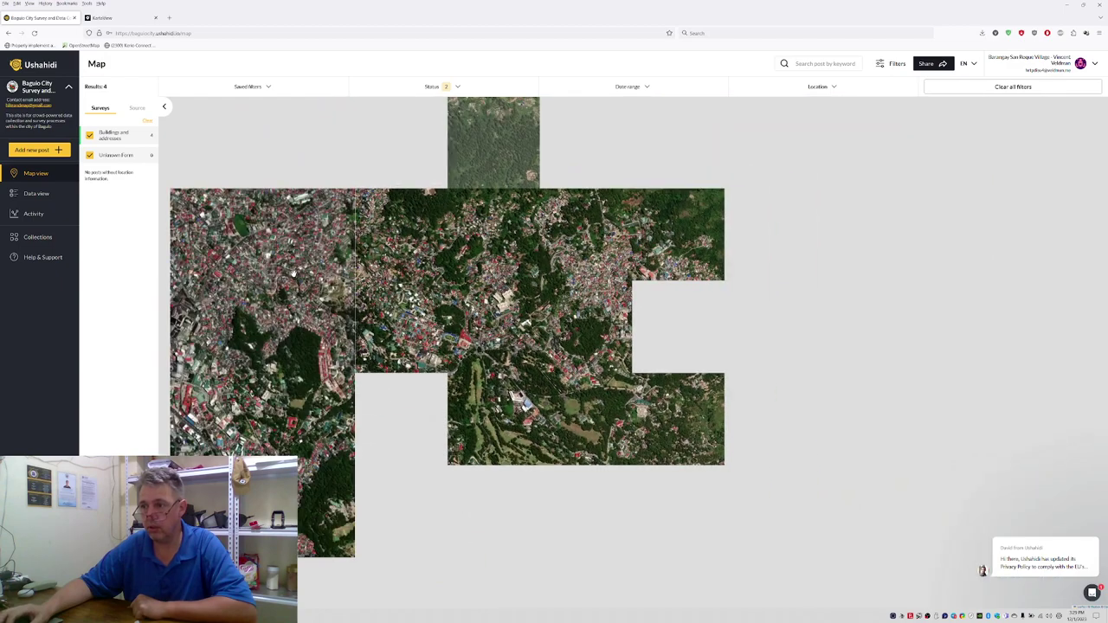
drag(419, 301, 632, 333)
drag(394, 358, 542, 358)
scroll(408, 458, up, 1)
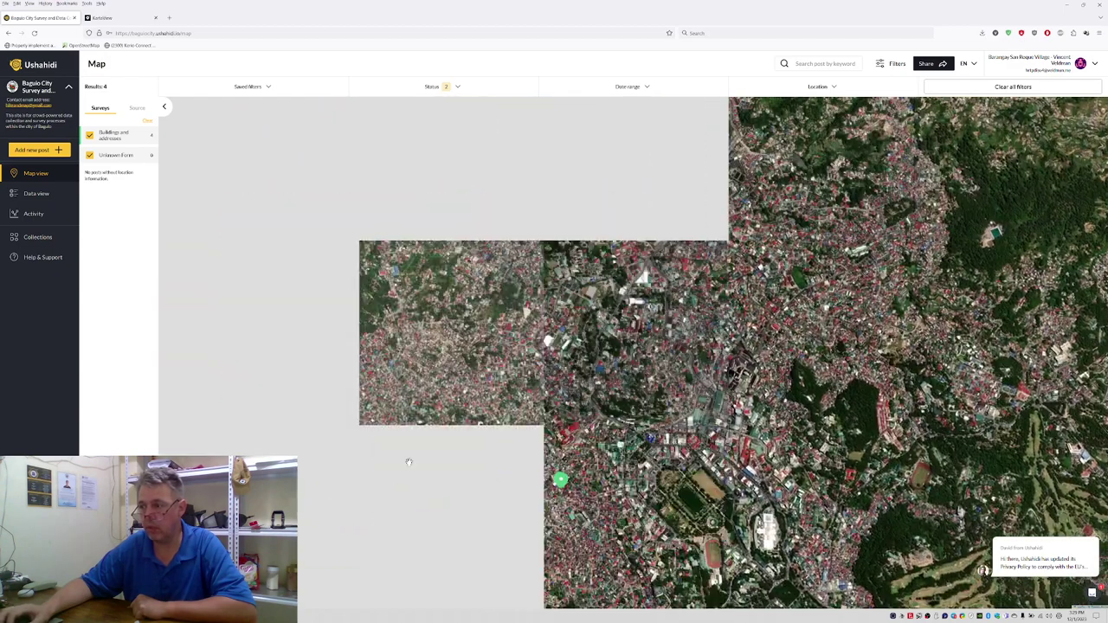
scroll(515, 464, up, 1)
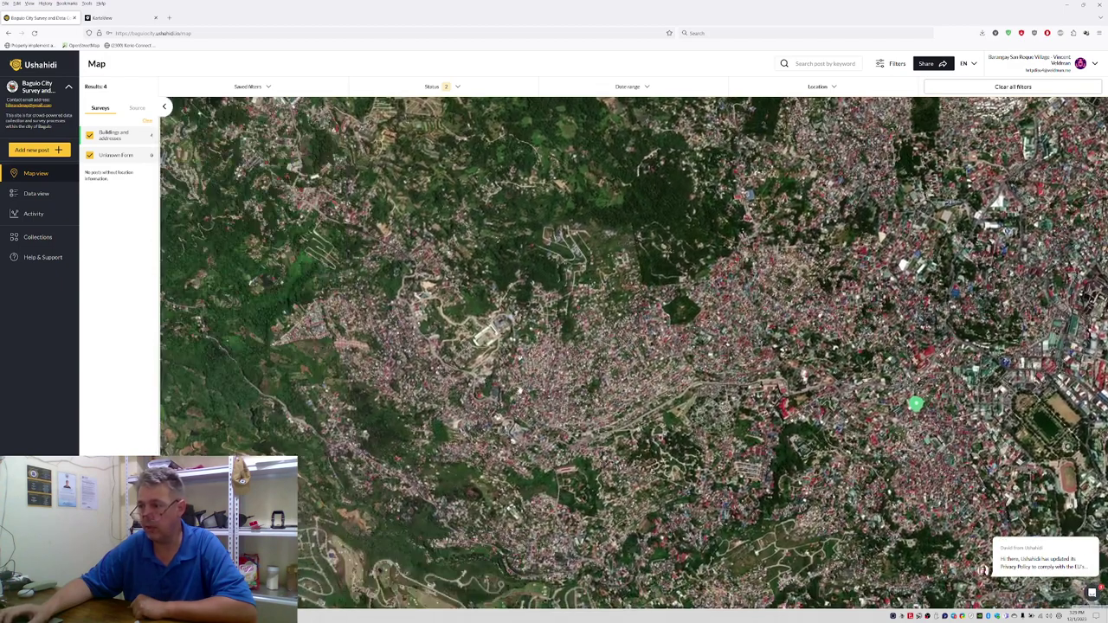
scroll(511, 409, up, 1)
scroll(511, 408, up, 1)
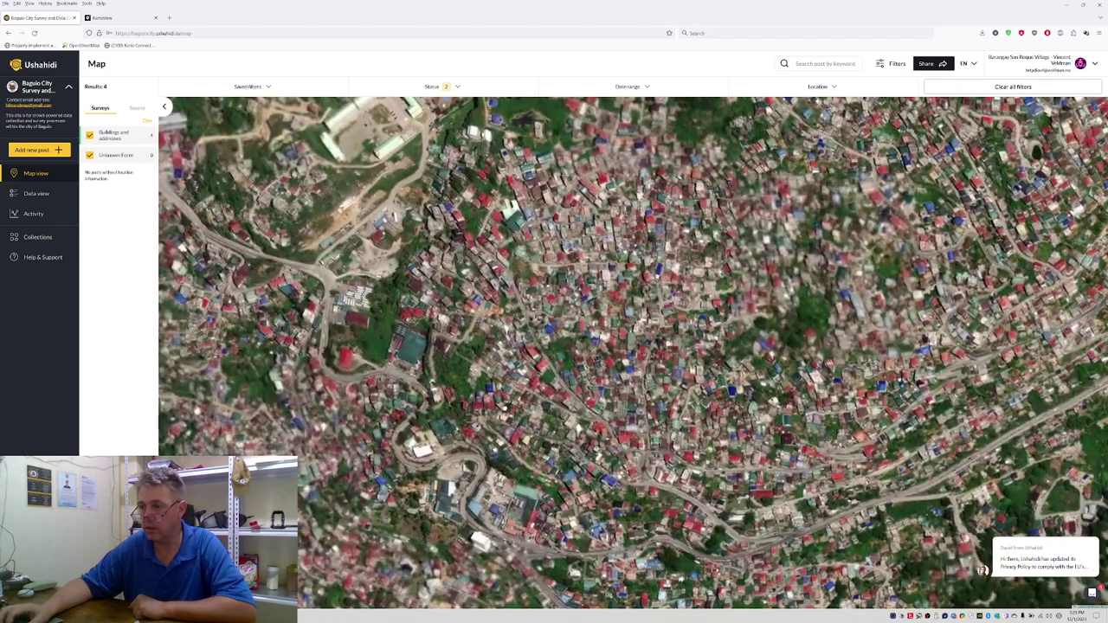
scroll(486, 317, up, 1)
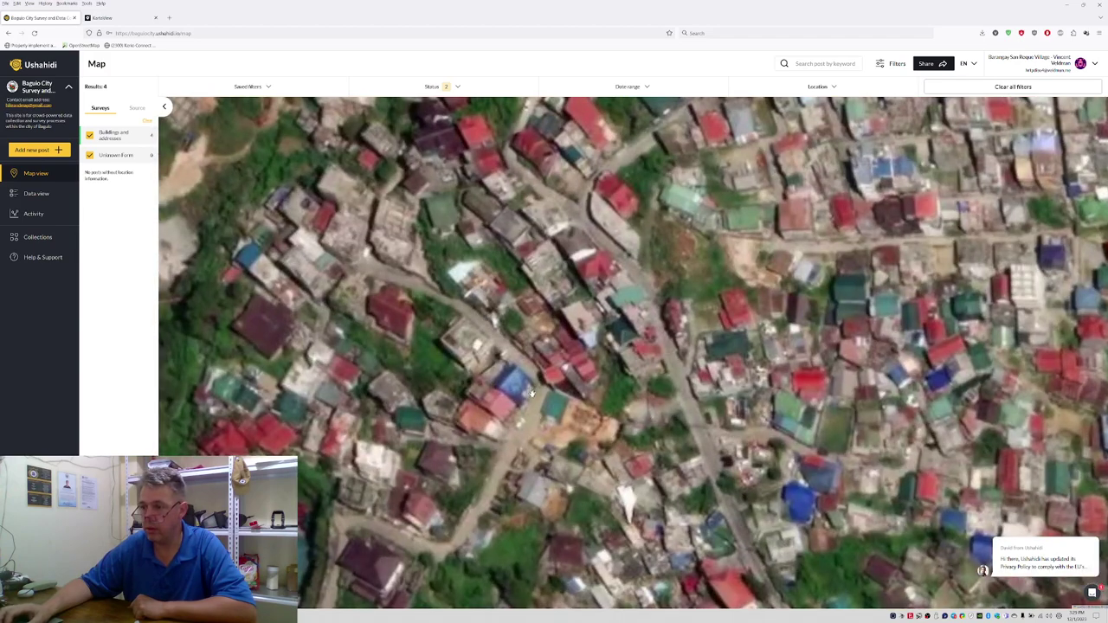
drag(534, 404, 573, 325)
scroll(665, 287, down, 1)
scroll(677, 235, up, 1)
drag(677, 236, 625, 321)
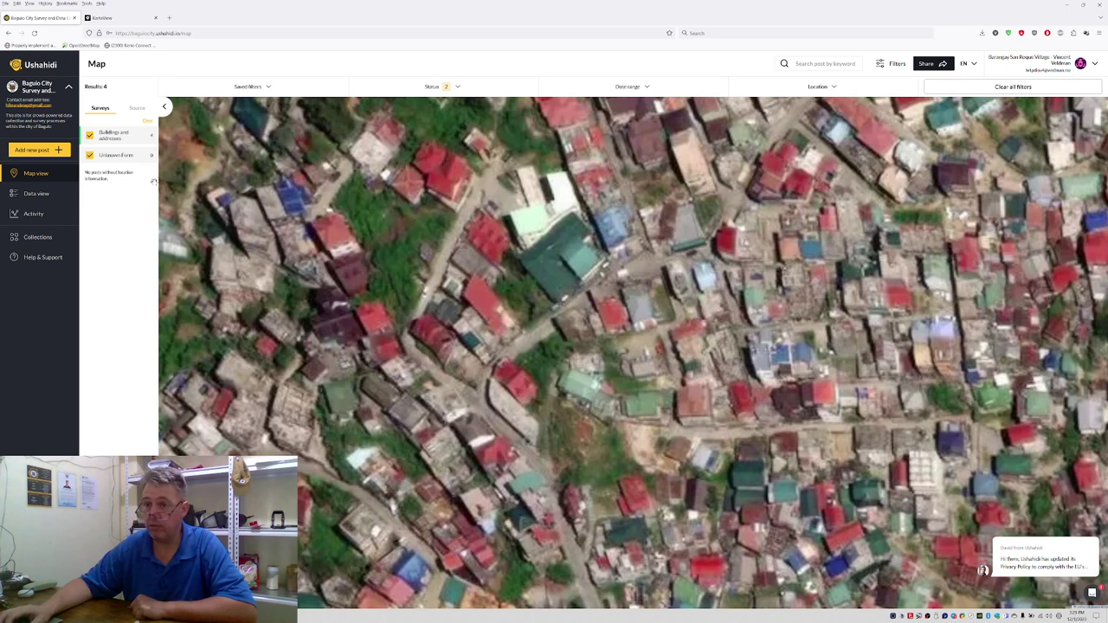
click(14, 152)
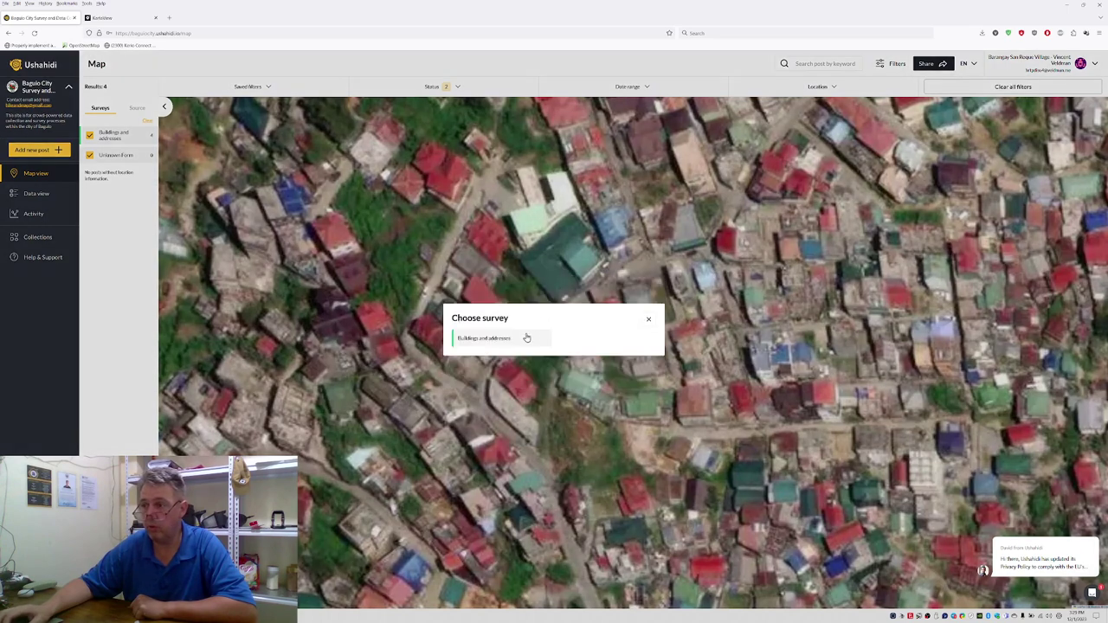
Step: Use the Buildings and addresses survey and place the marker on the red-roofed building
click(507, 344)
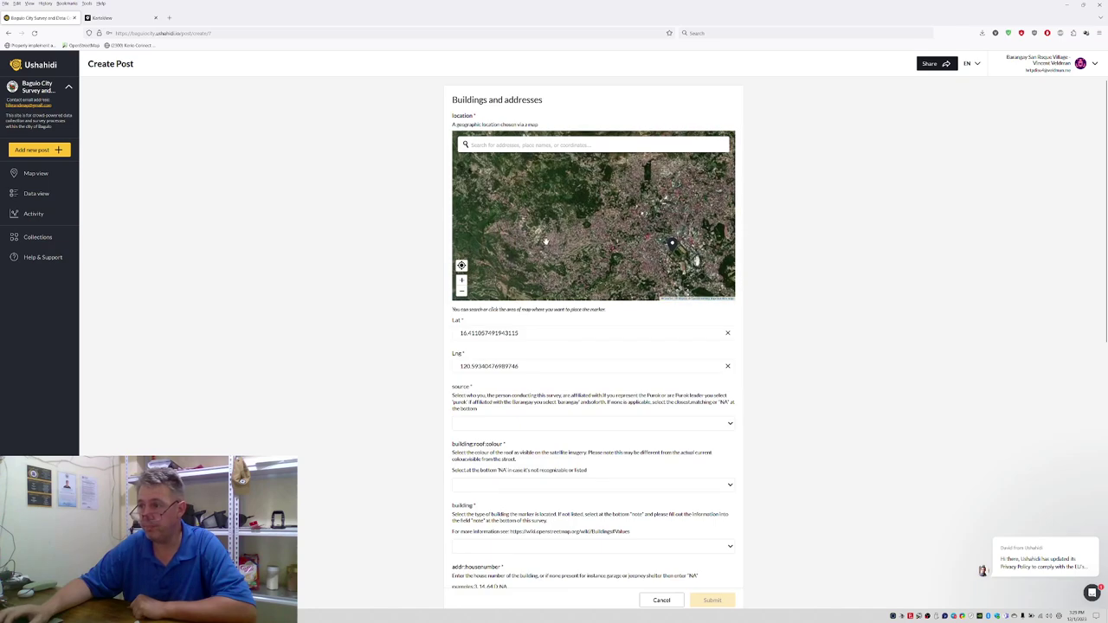
scroll(544, 243, up, 4)
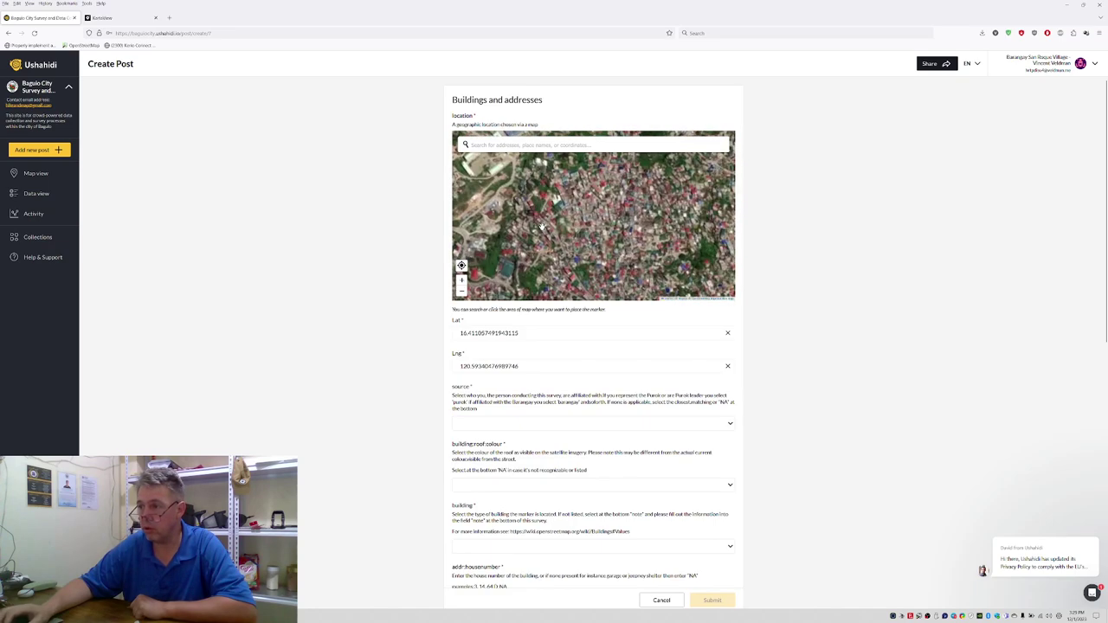
scroll(542, 227, up, 2)
drag(578, 173, 571, 242)
scroll(570, 242, up, 2)
scroll(572, 238, up, 2)
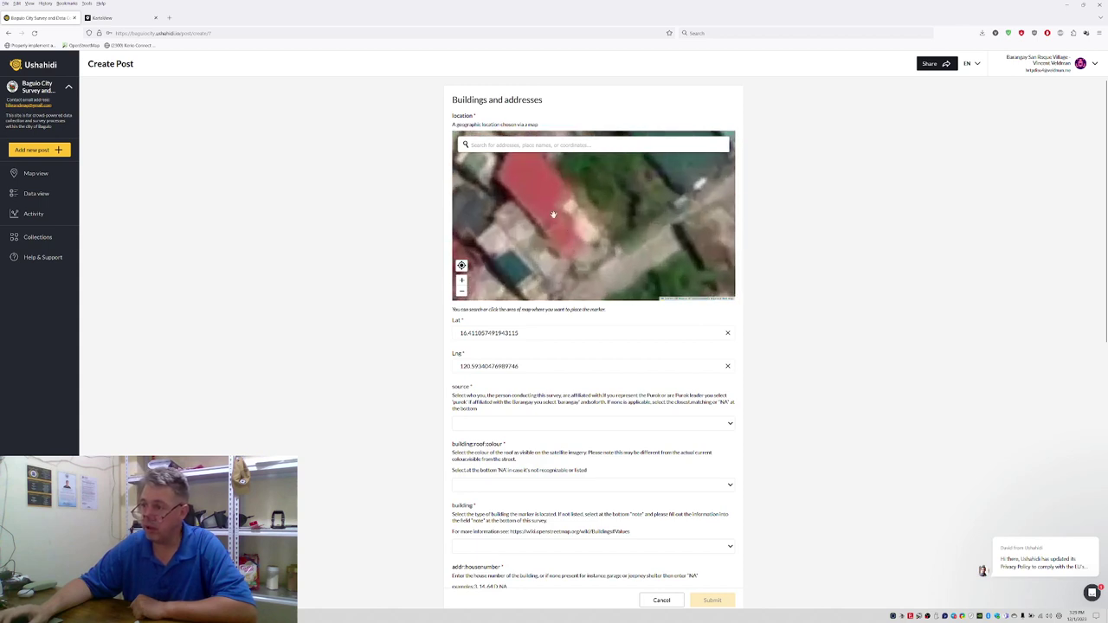
click(554, 214)
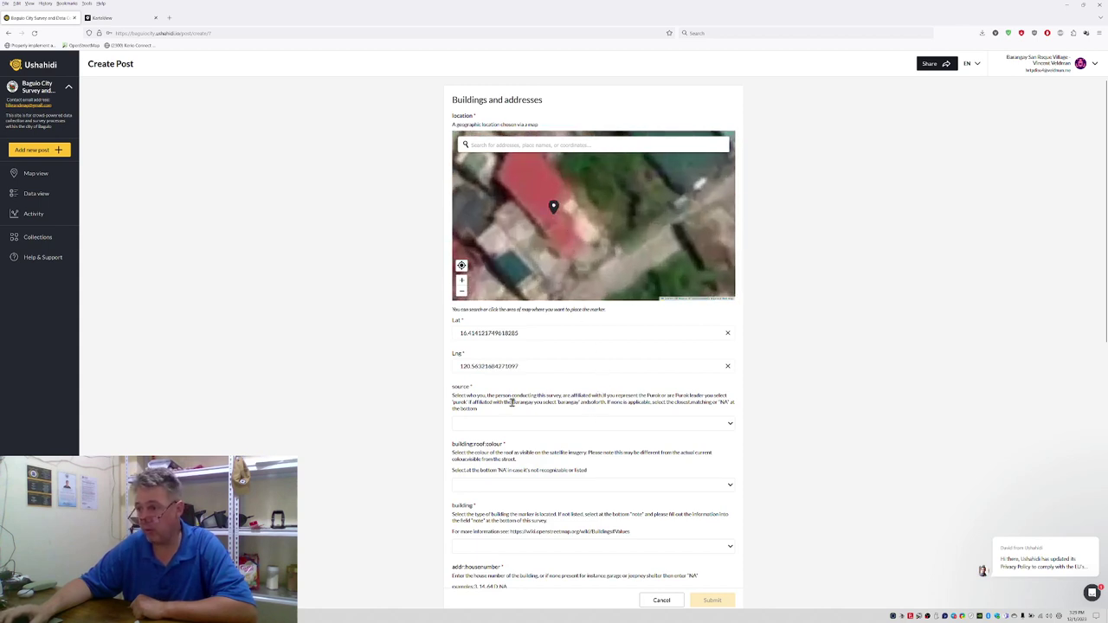
Step: Set source to city, roof colour to red and building type to house
click(490, 424)
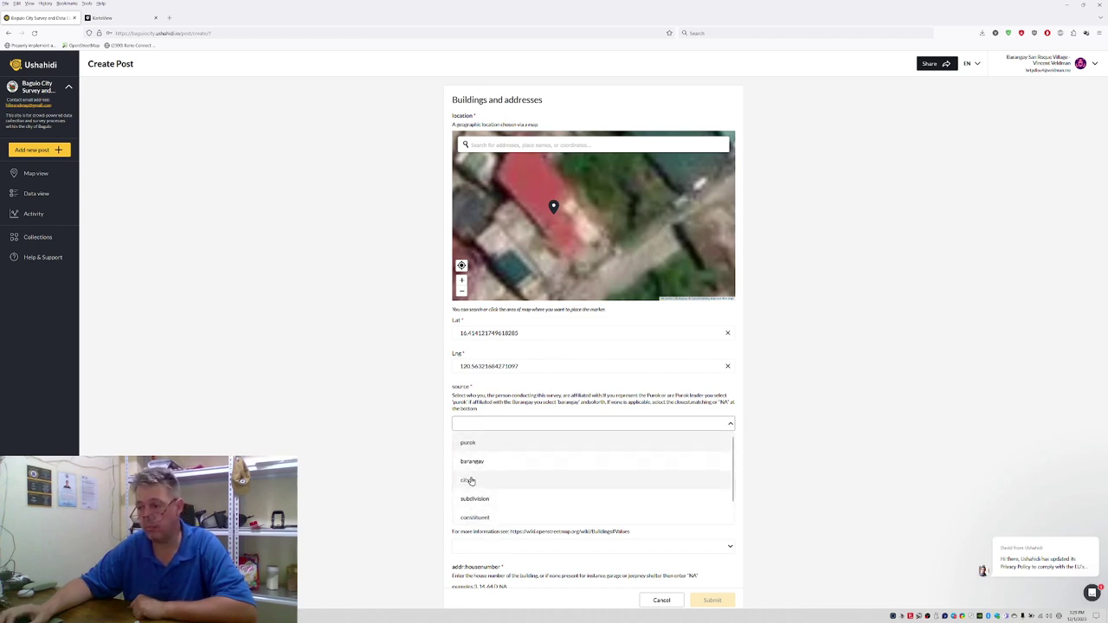
click(468, 480)
scroll(465, 418, down, 2)
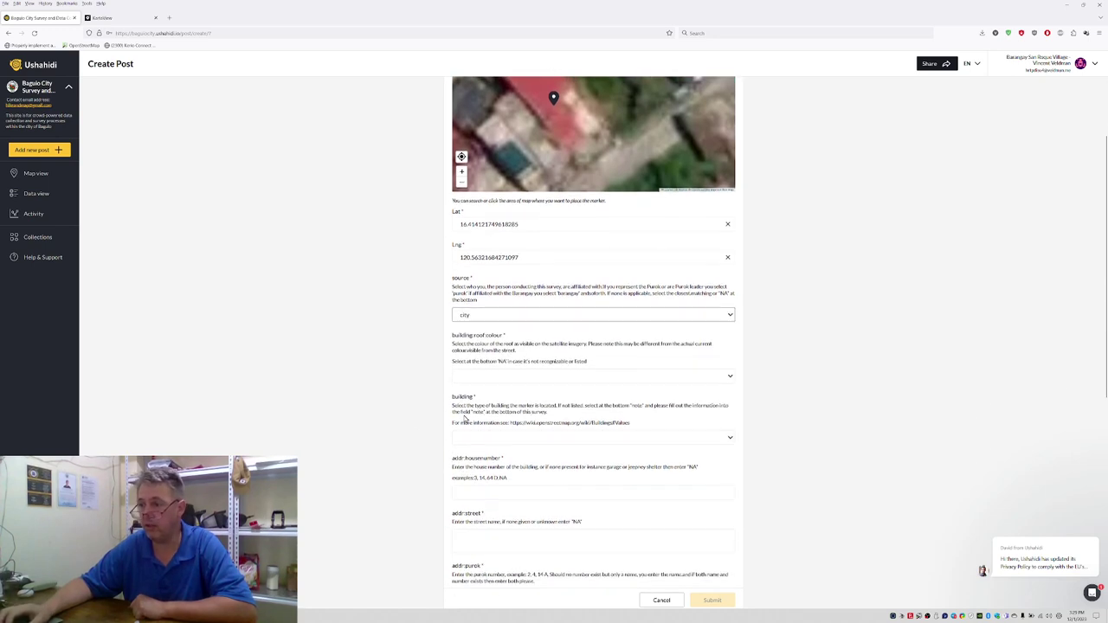
click(489, 378)
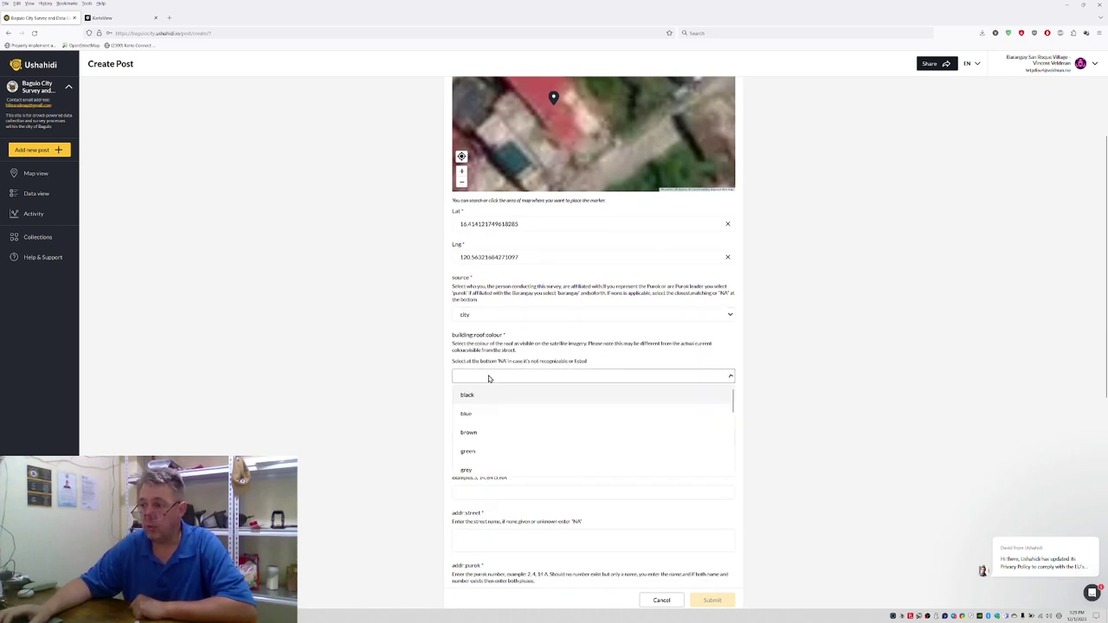
scroll(481, 444, down, 5)
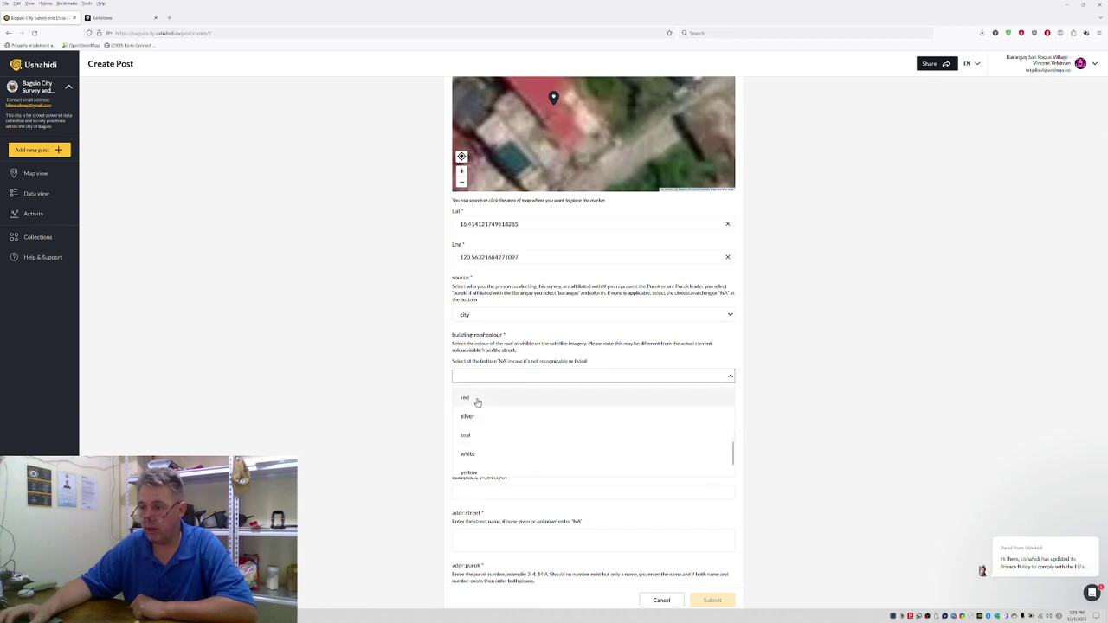
click(477, 400)
click(467, 438)
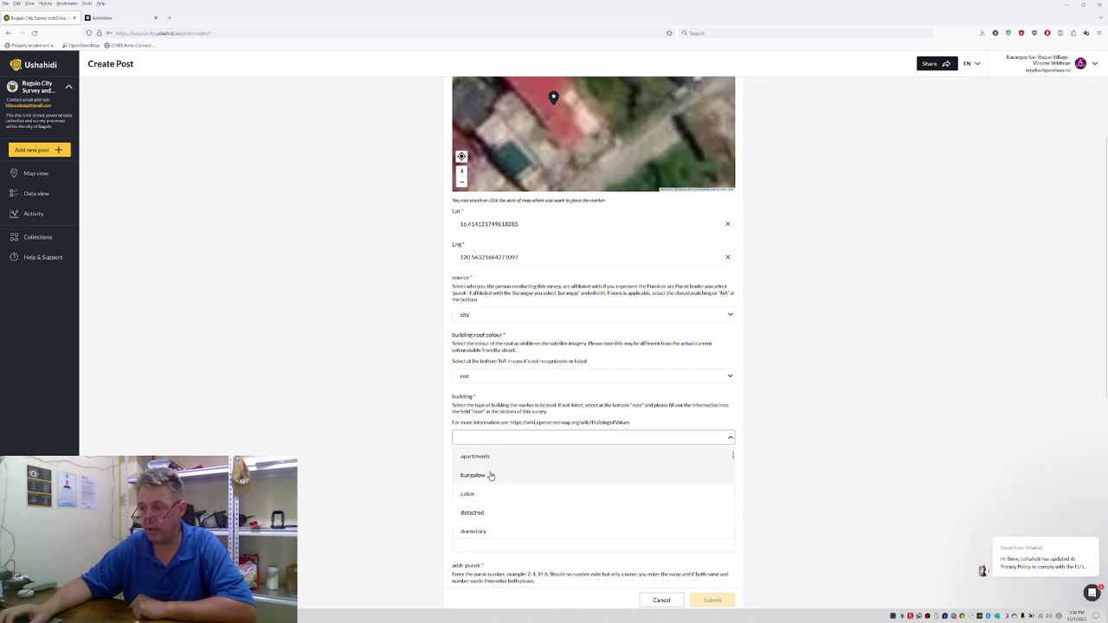
scroll(490, 481, down, 1)
scroll(488, 488, down, 1)
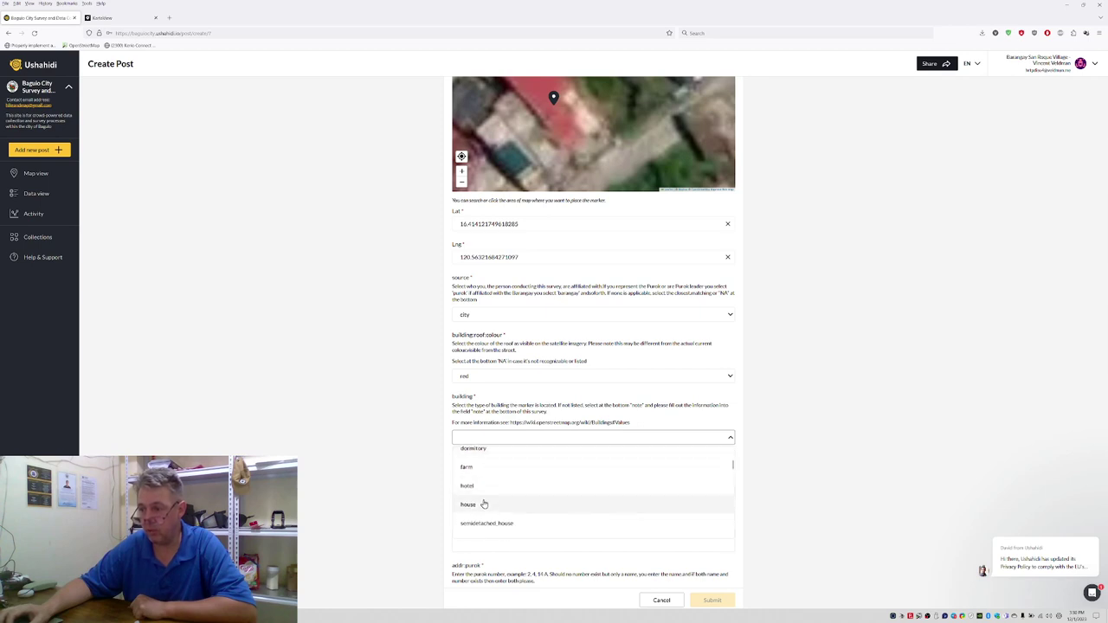
click(481, 511)
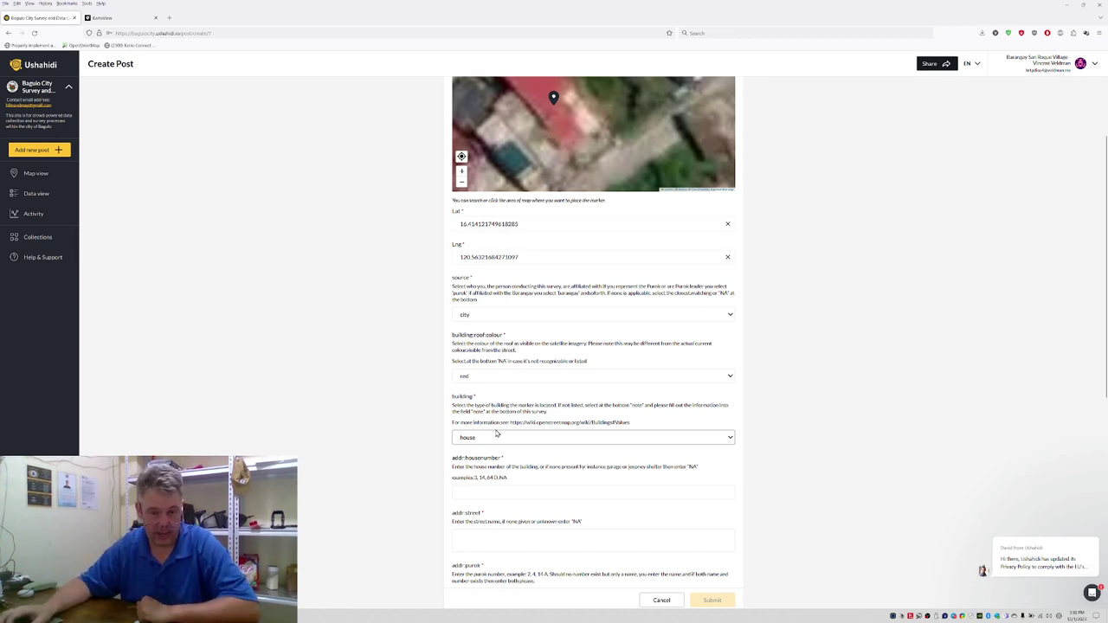
Step: Select the building values wiki link in the field's help text
scroll(447, 451, down, 1)
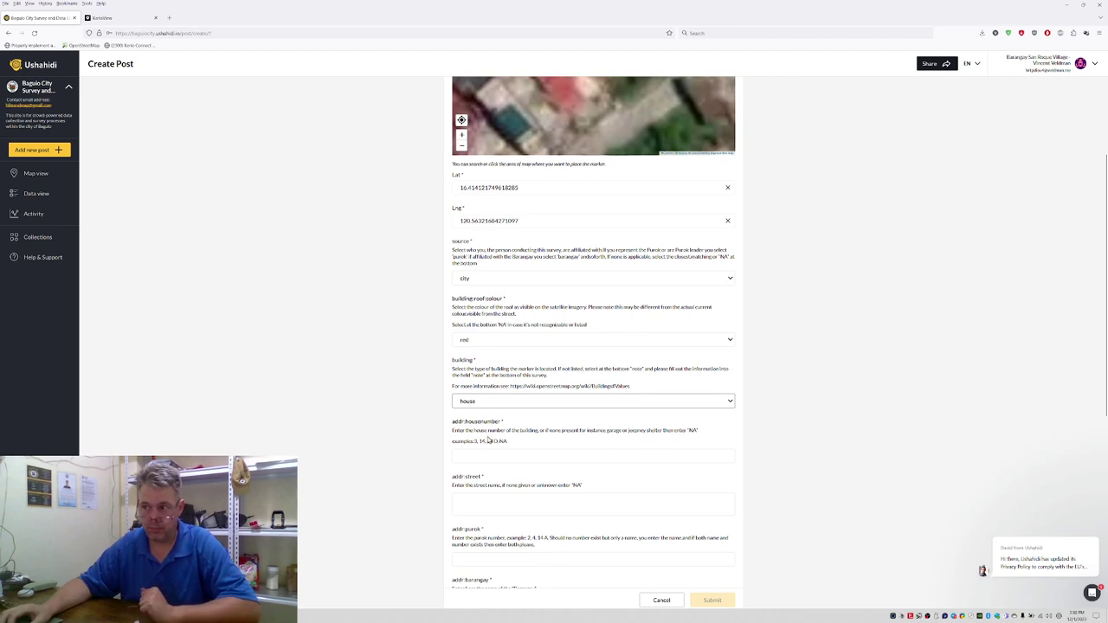
click(511, 386)
drag(563, 387, 601, 387)
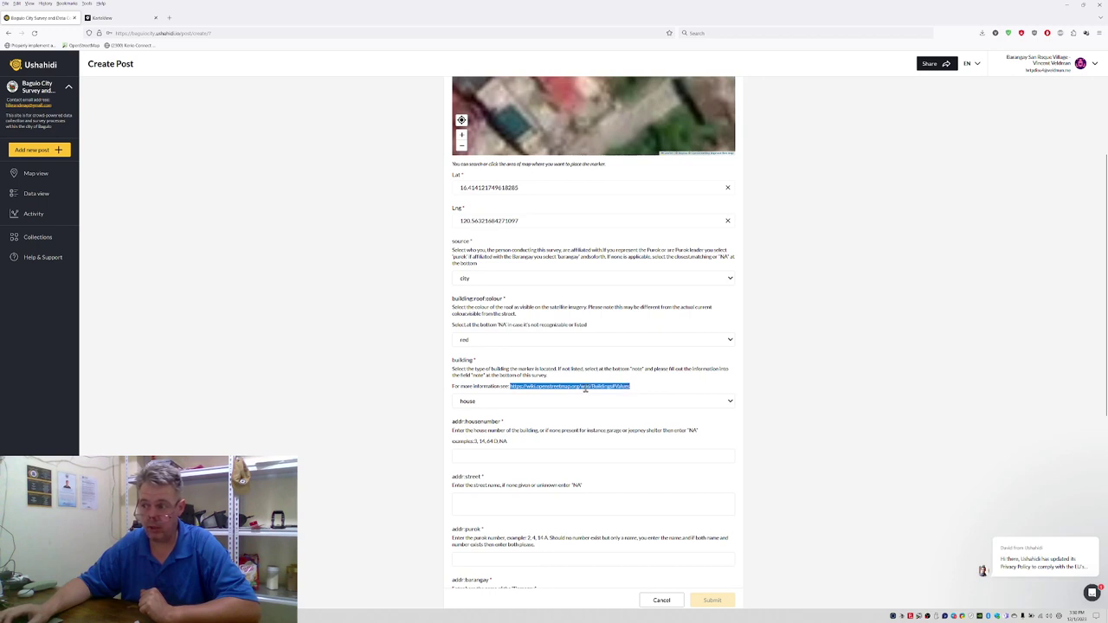
Step: Browse the OpenStreetMap Wiki Building Values table, then return to the post form
right_click(556, 391)
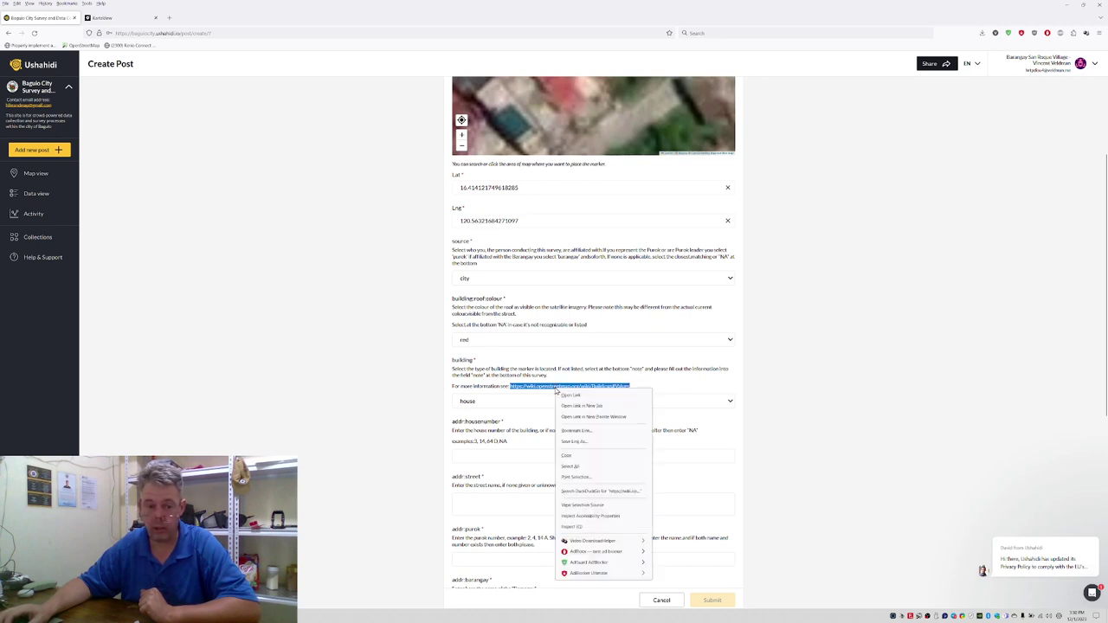
key(Escape)
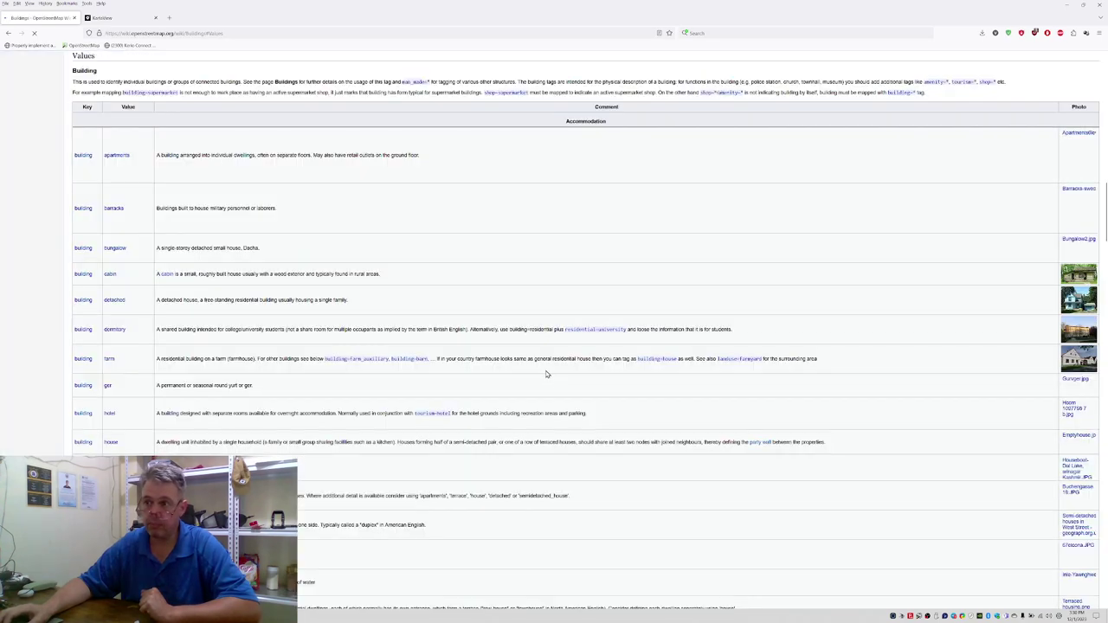
scroll(121, 199, down, 15)
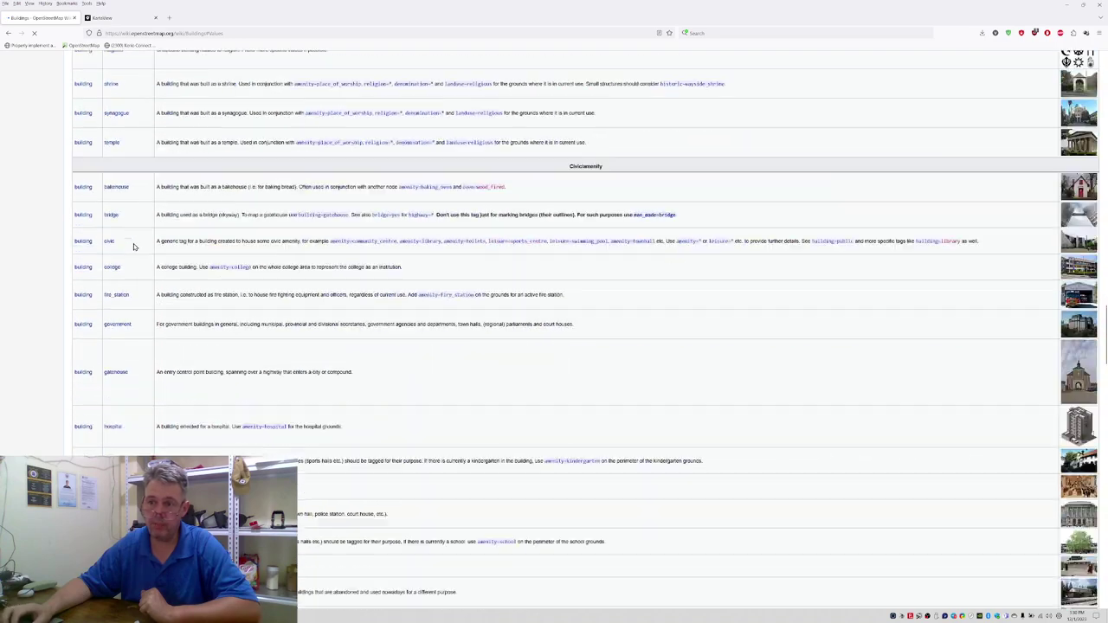
scroll(135, 237, down, 15)
scroll(130, 242, down, 15)
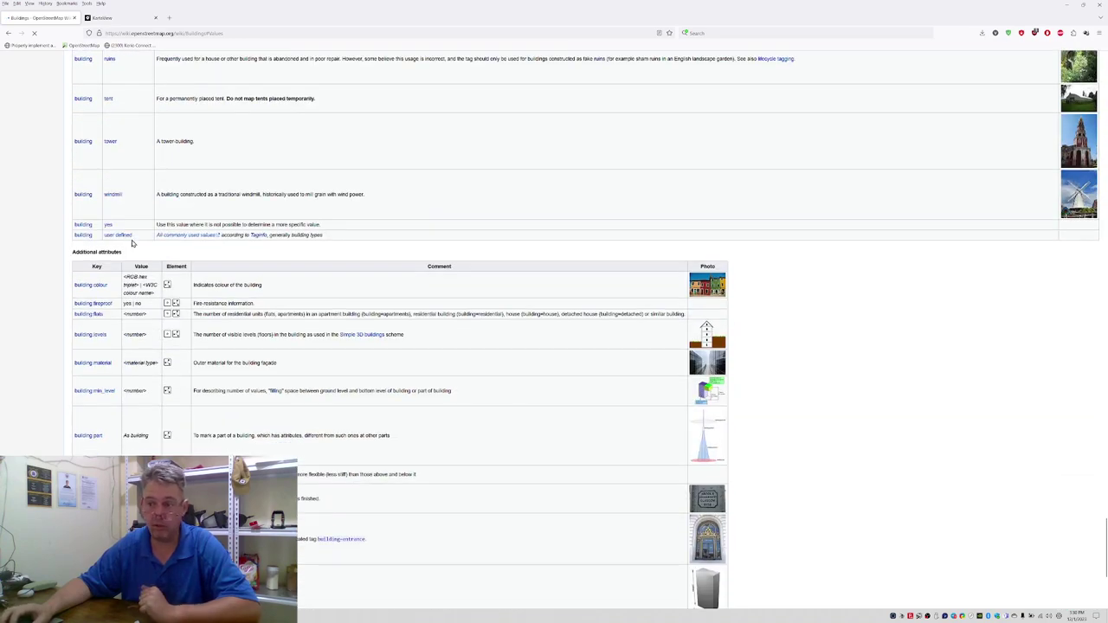
scroll(135, 238, up, 5)
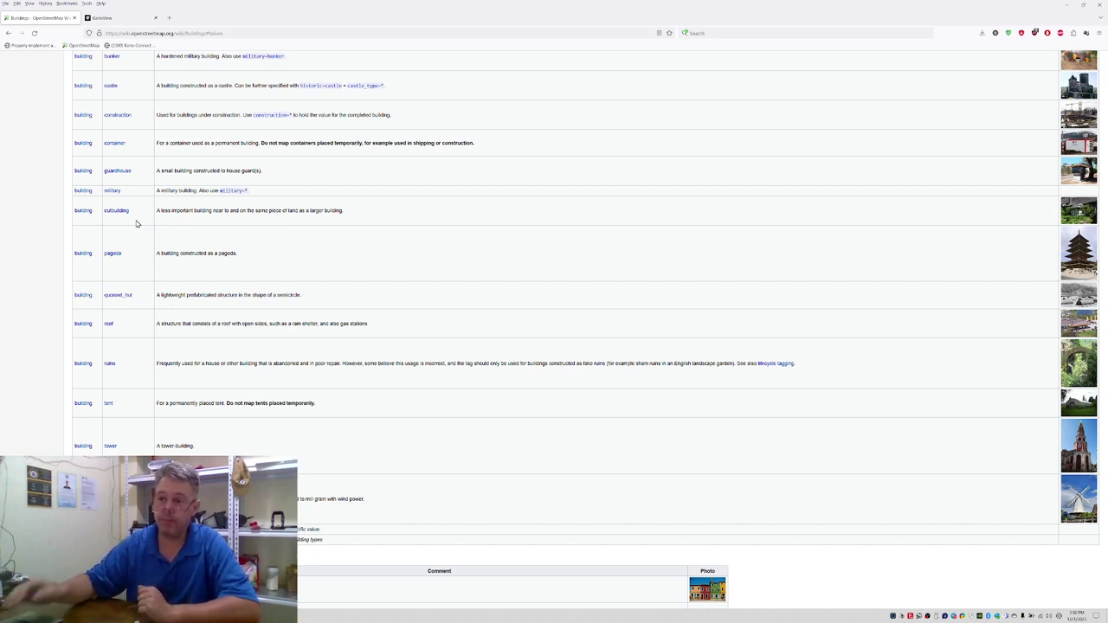
click(8, 33)
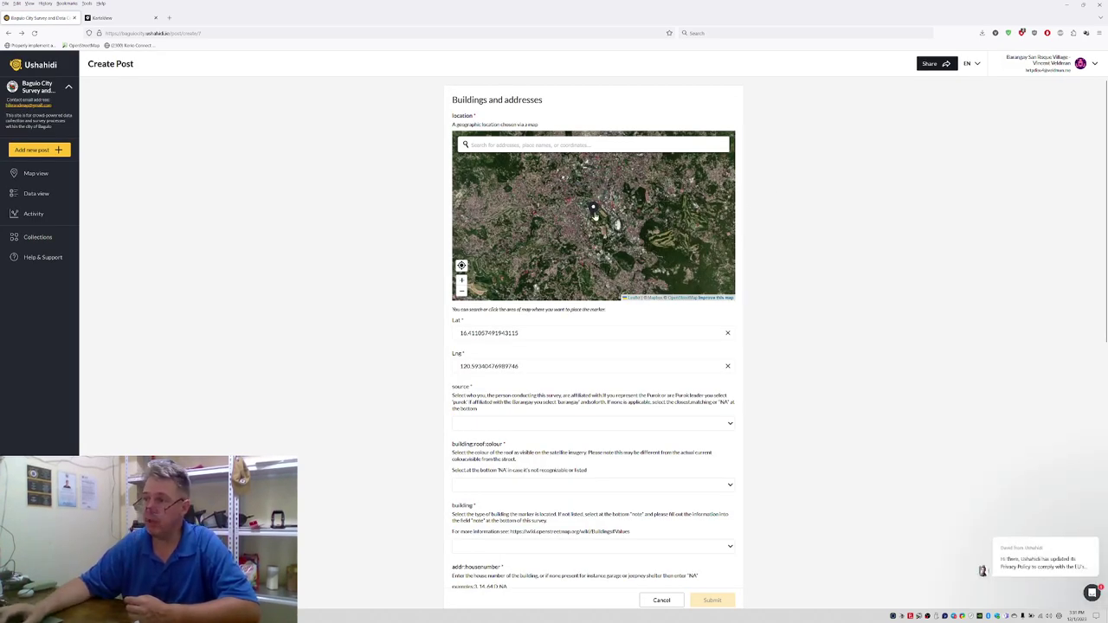
Step: Zoom and pan the form's map to move the marker onto another building
scroll(576, 213, up, 2)
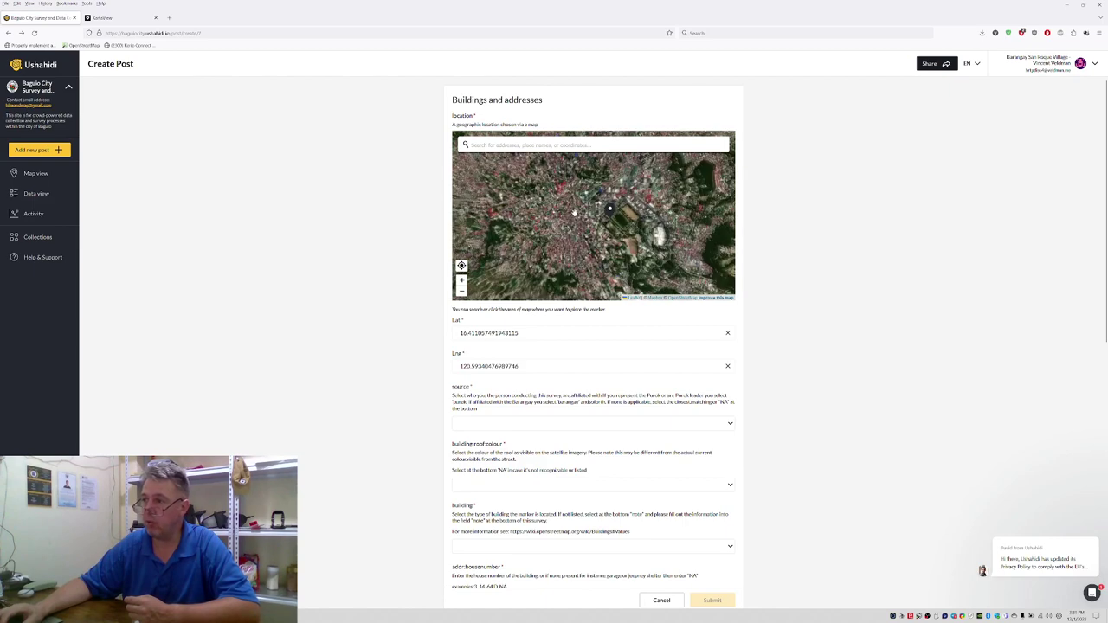
scroll(558, 229, up, 1)
scroll(484, 231, up, 2)
scroll(483, 230, up, 2)
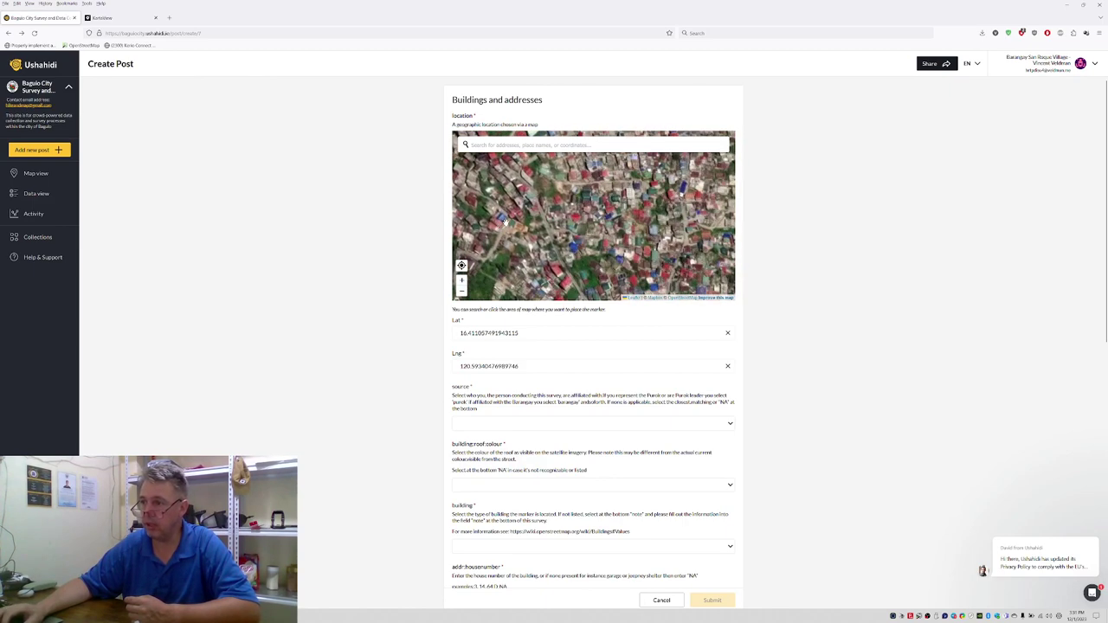
scroll(510, 208, up, 1)
drag(509, 200, 561, 245)
scroll(606, 217, up, 2)
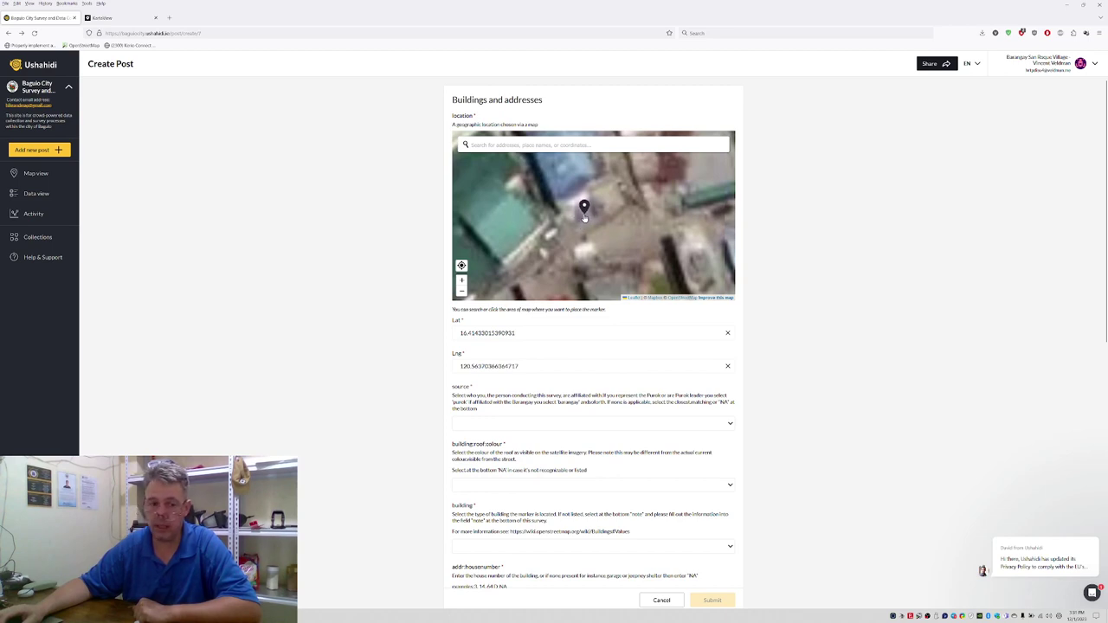
Step: Set the post's source to purok
click(475, 423)
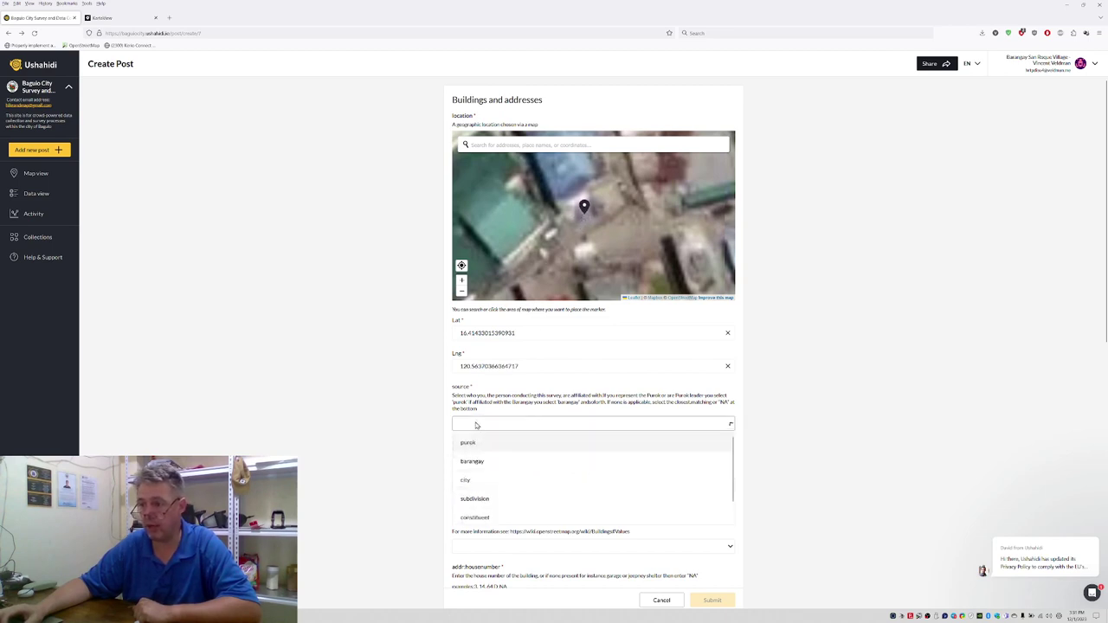
click(474, 442)
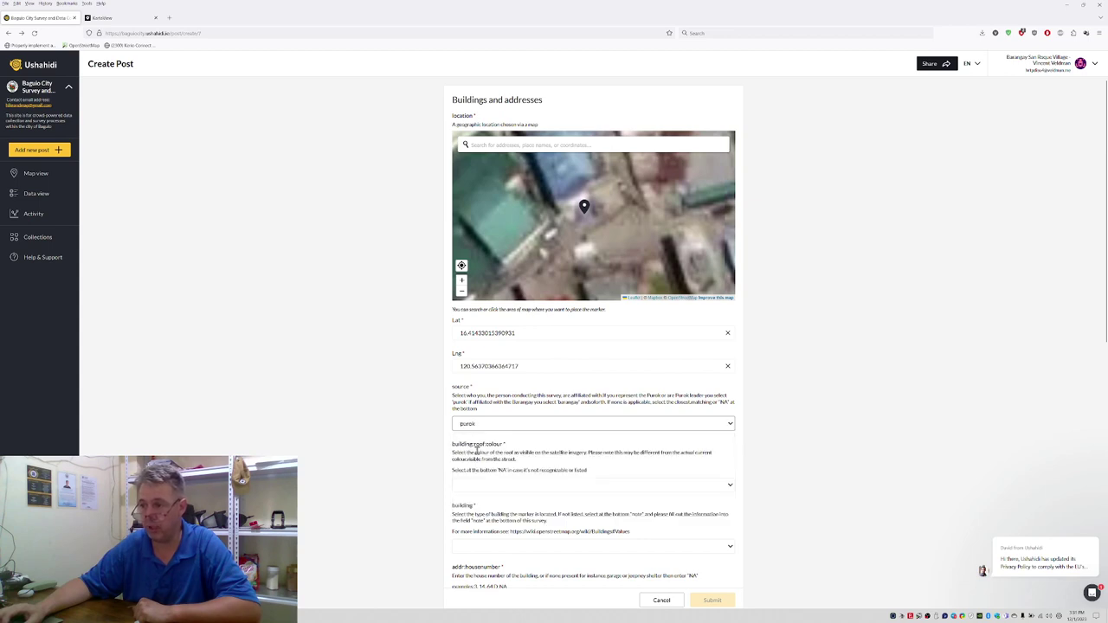
scroll(470, 443, down, 2)
click(483, 374)
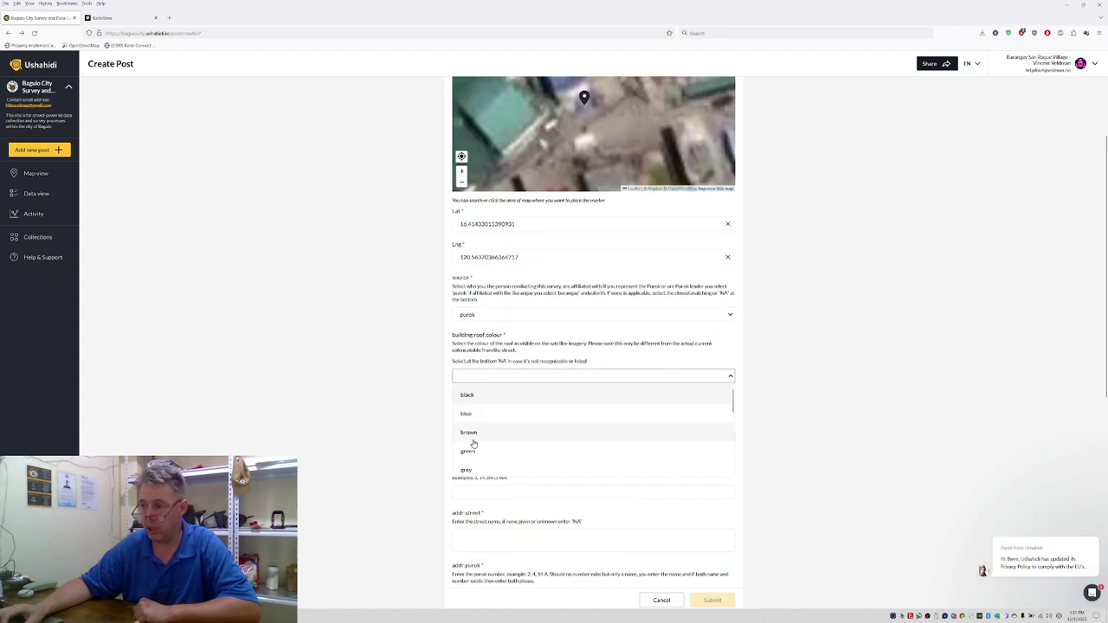
scroll(493, 438, down, 2)
scroll(490, 429, up, 2)
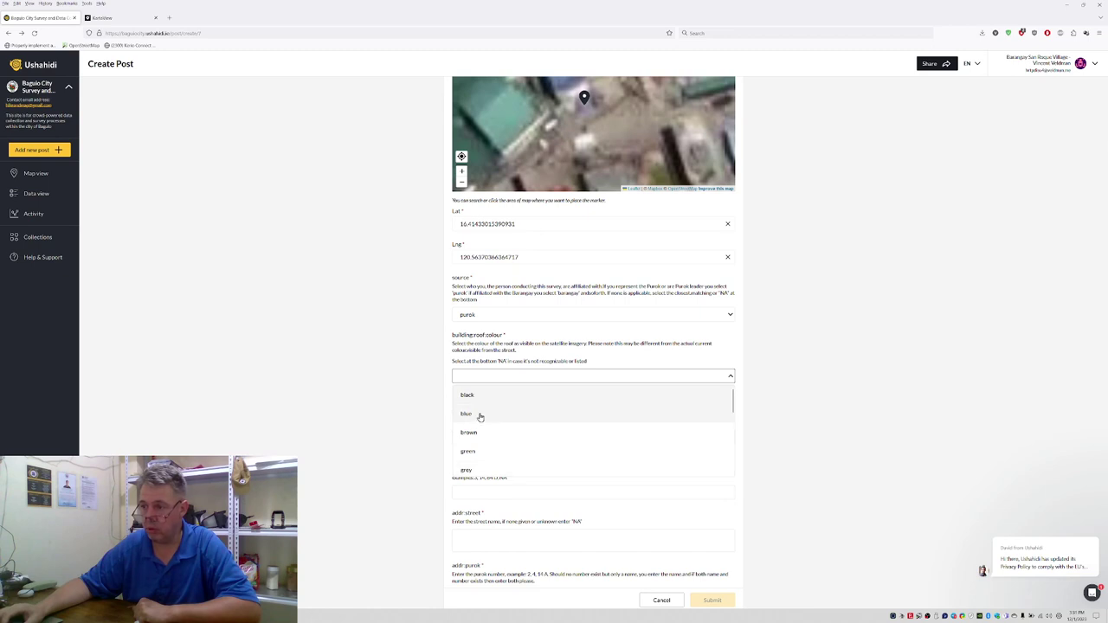
Step: Set the roof colour to blue and the building type to purok_outpost
click(478, 421)
scroll(437, 405, down, 2)
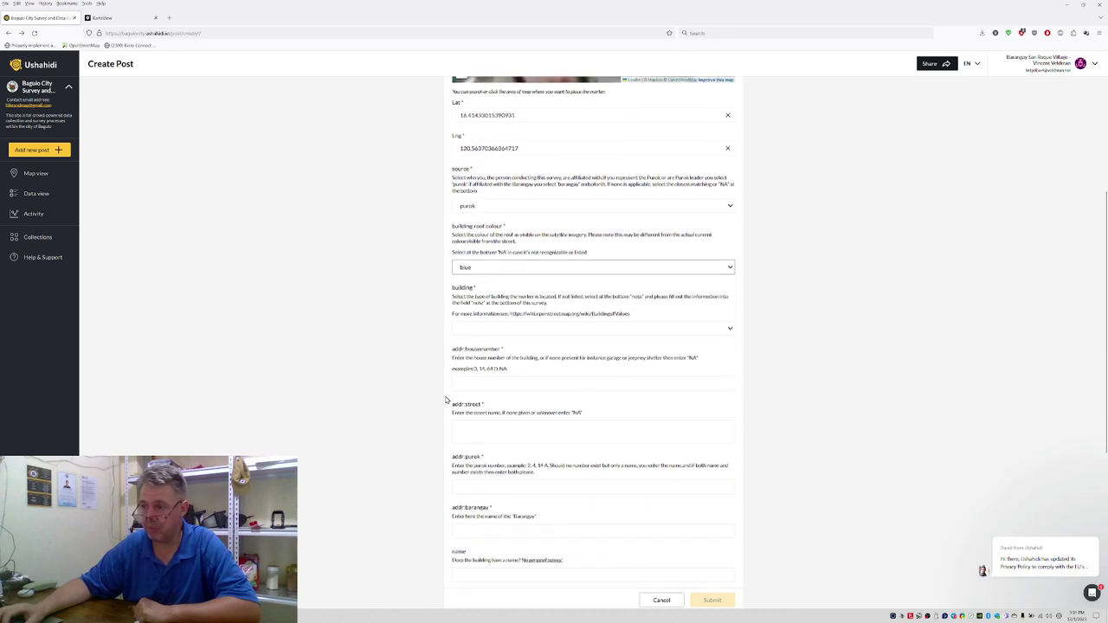
click(493, 332)
scroll(507, 371, down, 10)
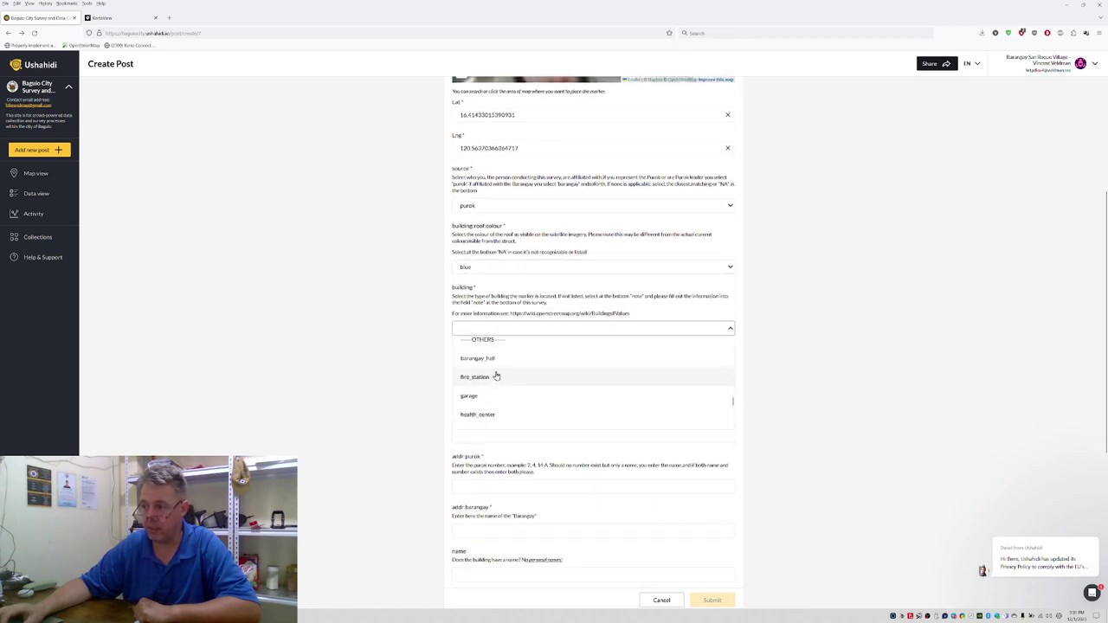
scroll(483, 412, up, 2)
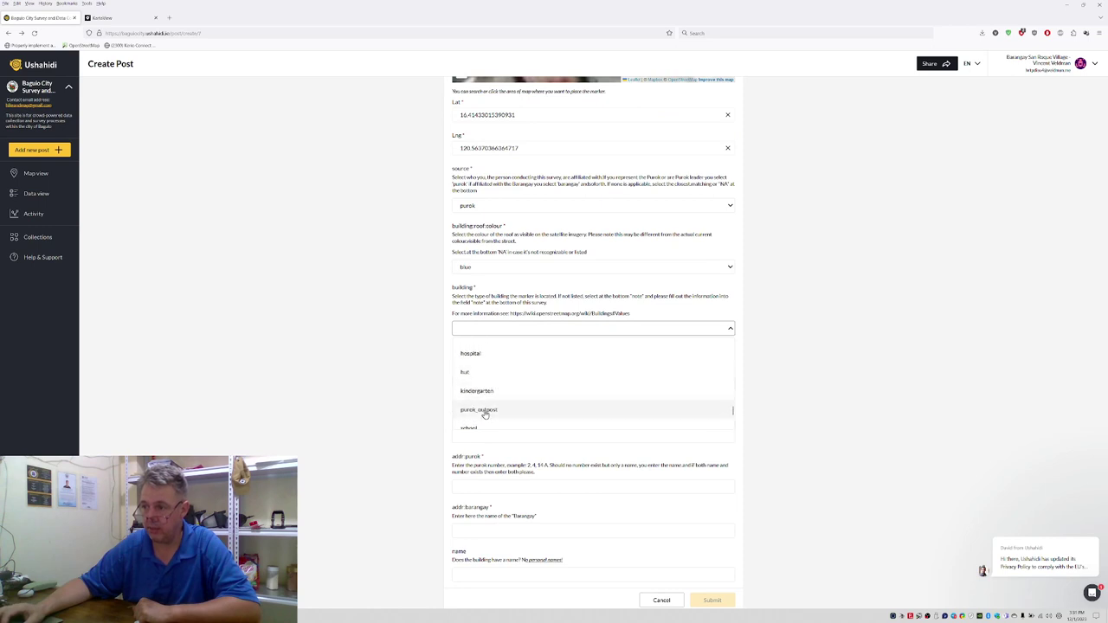
click(486, 412)
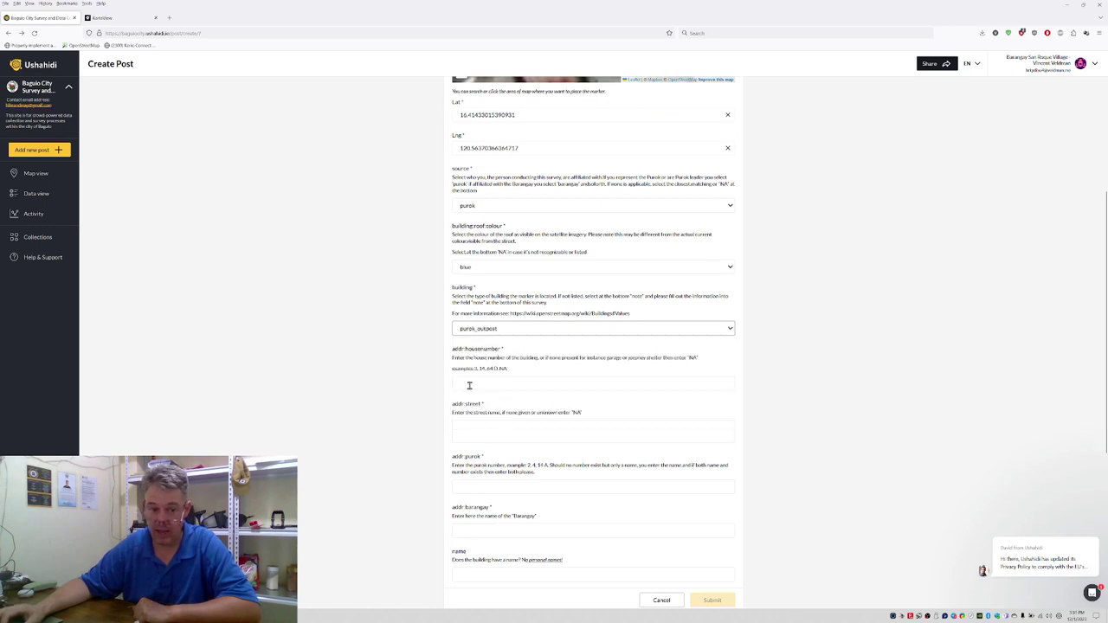
Step: Enter NA as the house number
click(469, 386)
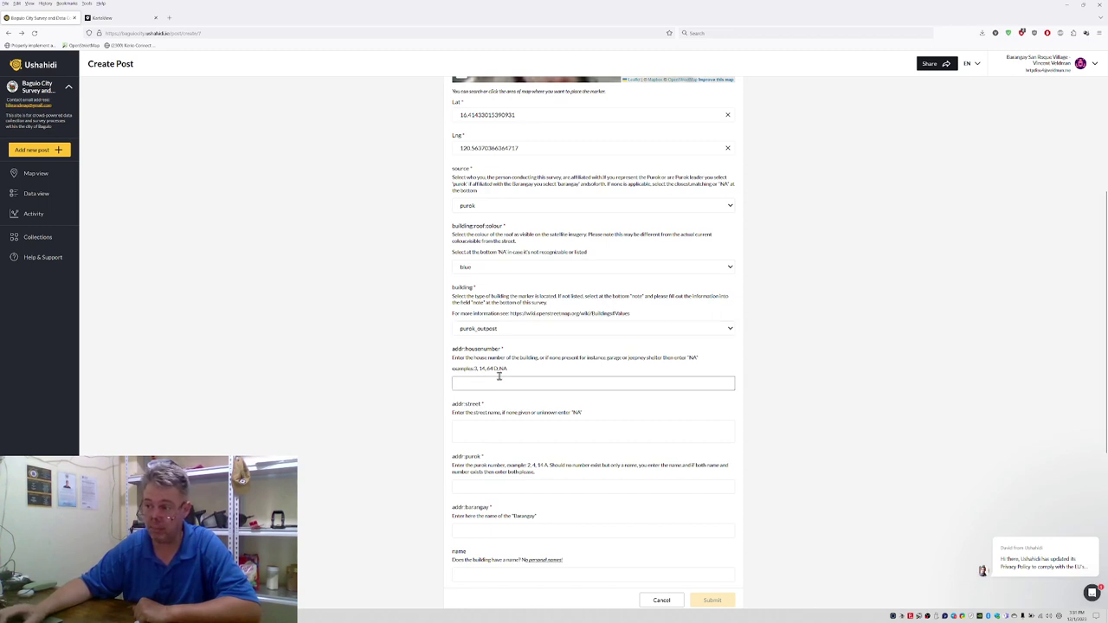
drag(666, 357, 686, 356)
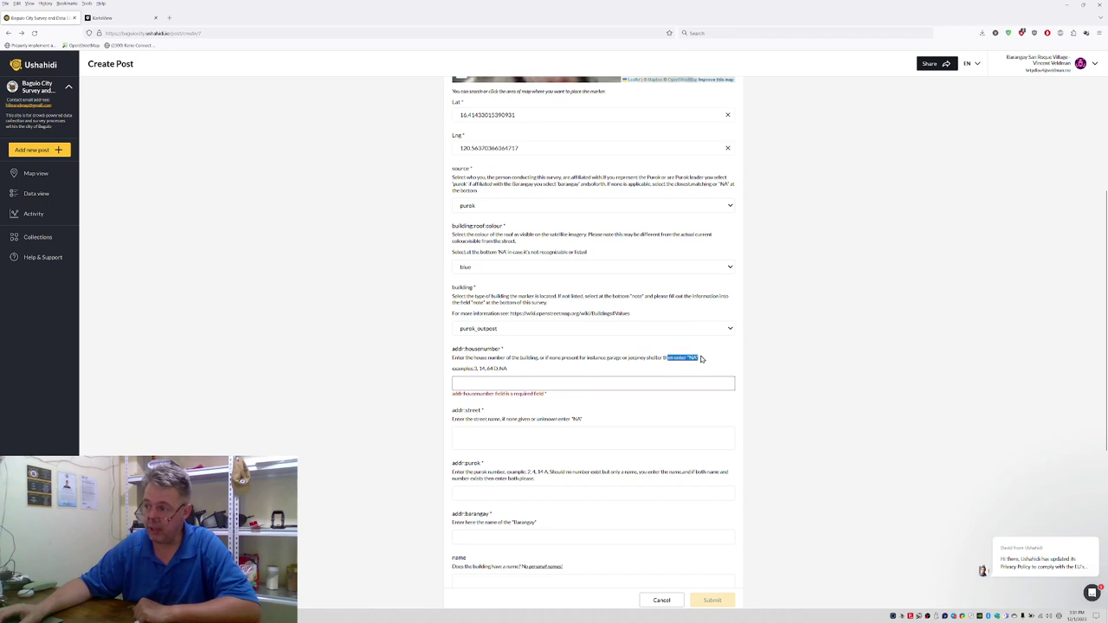
click(663, 360)
click(489, 383)
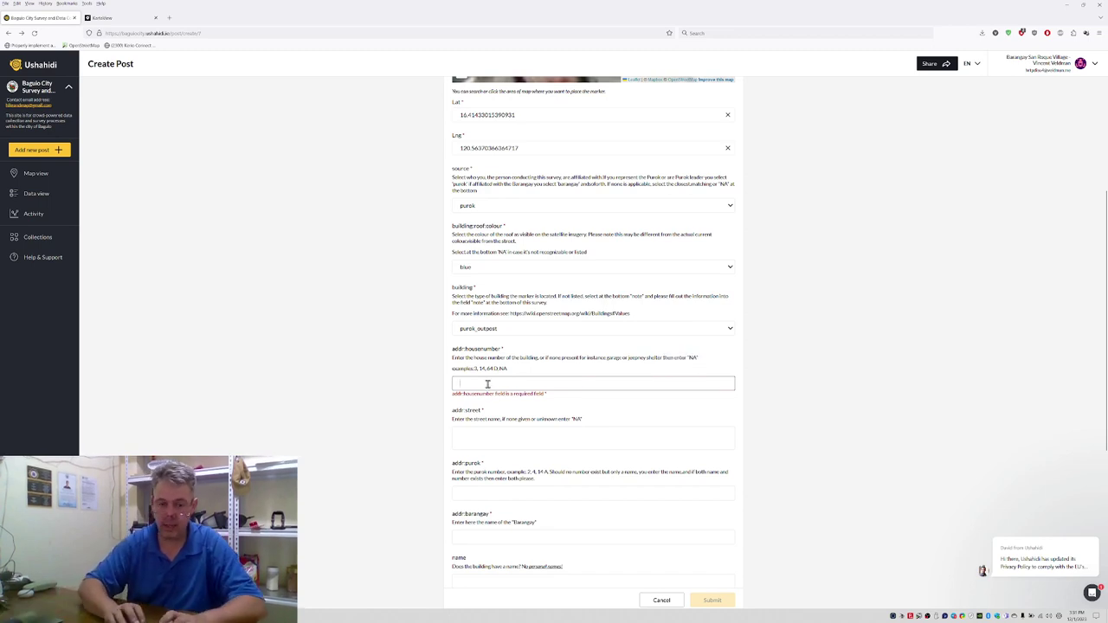
text(NA)
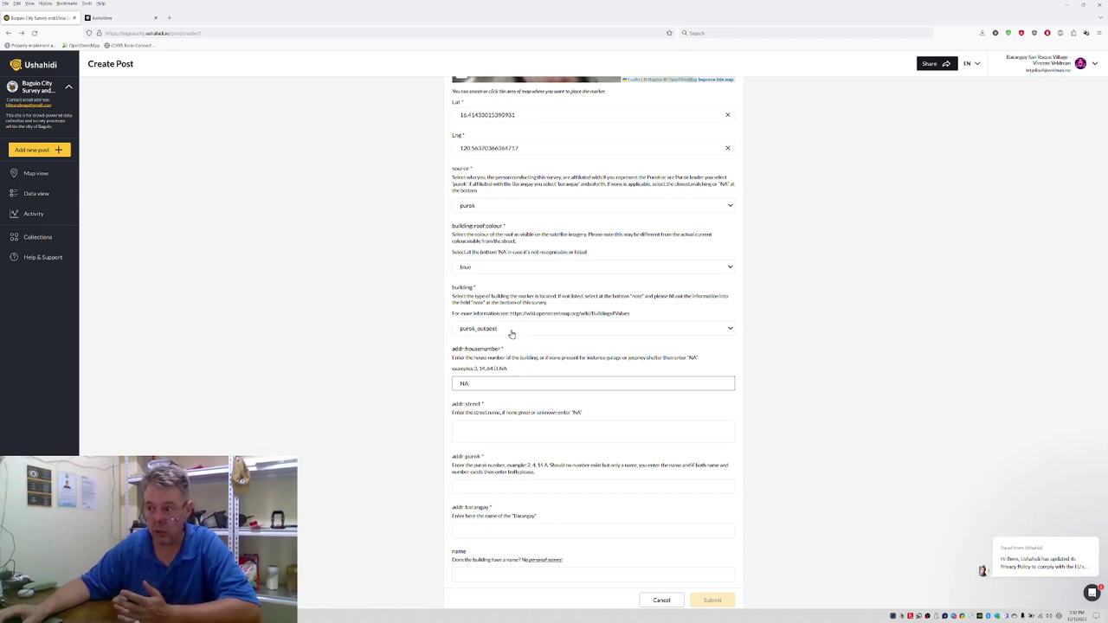
click(511, 330)
scroll(504, 354, down, 5)
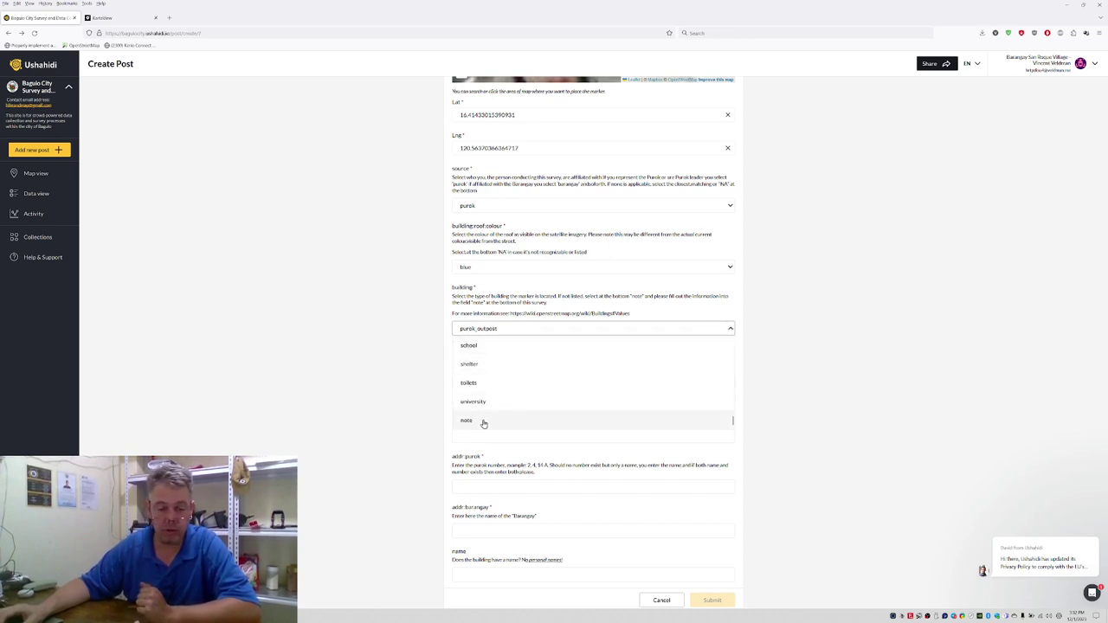
click(416, 390)
scroll(418, 382, down, 3)
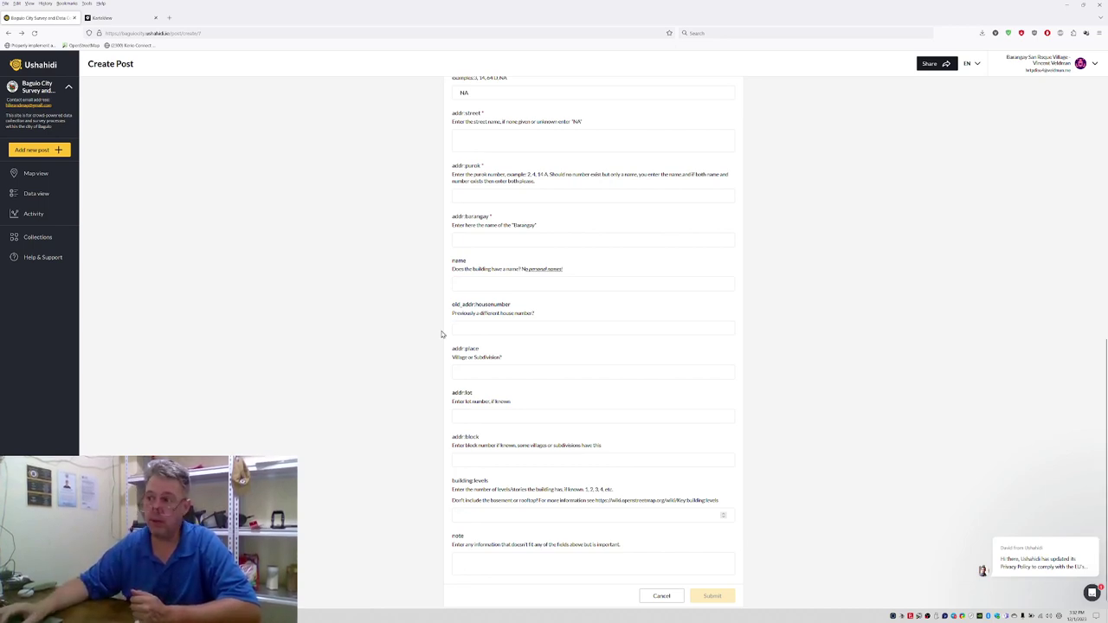
scroll(436, 338, up, 2)
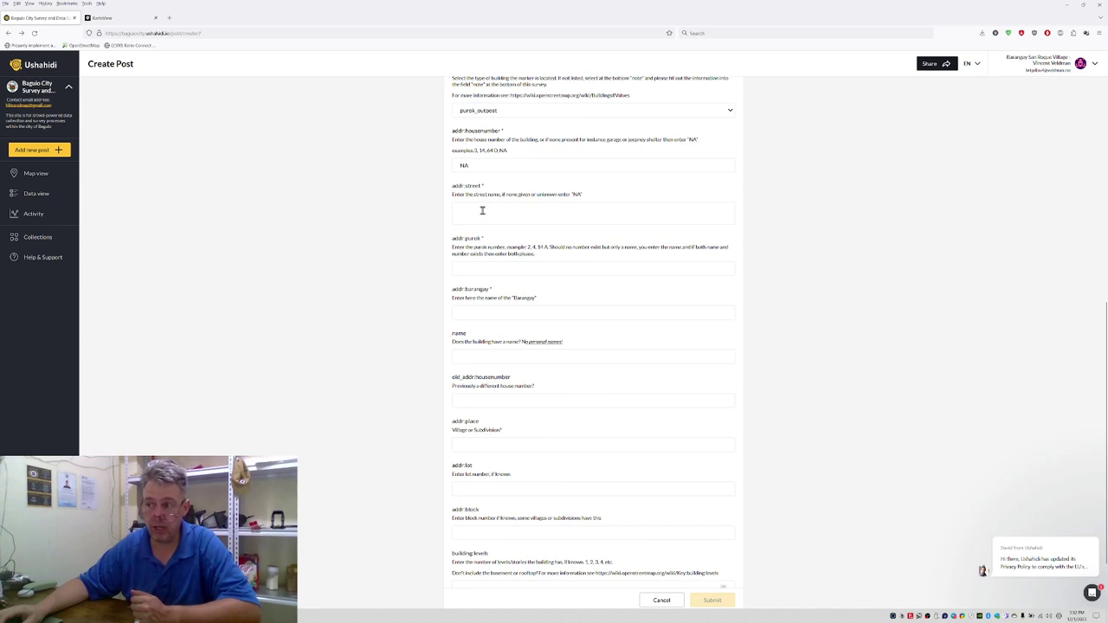
click(505, 165)
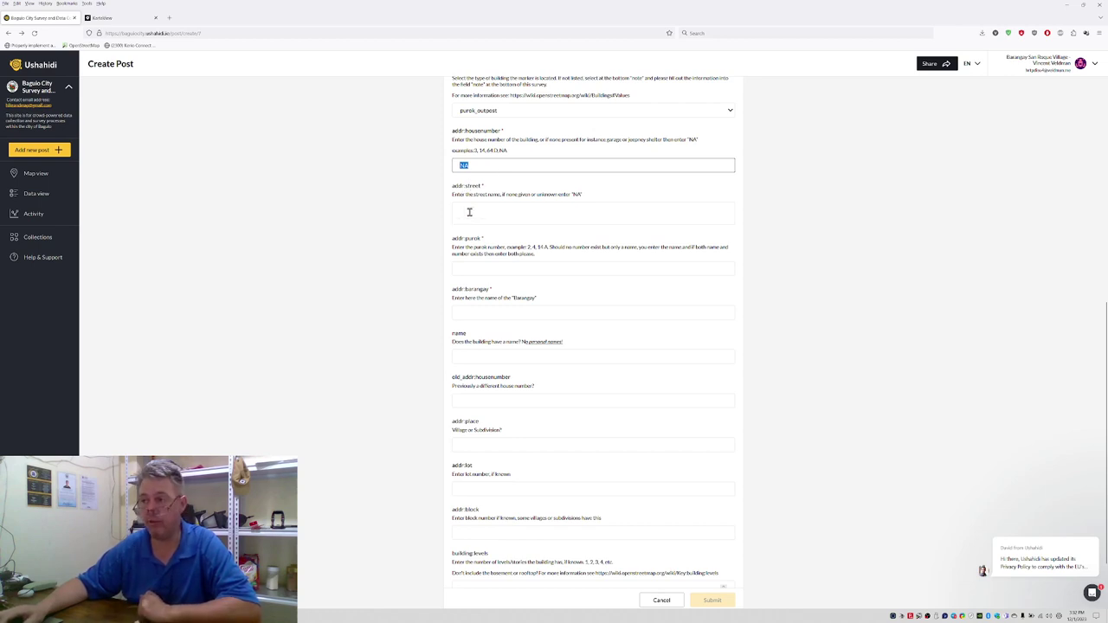
click(471, 209)
scroll(359, 198, up, 5)
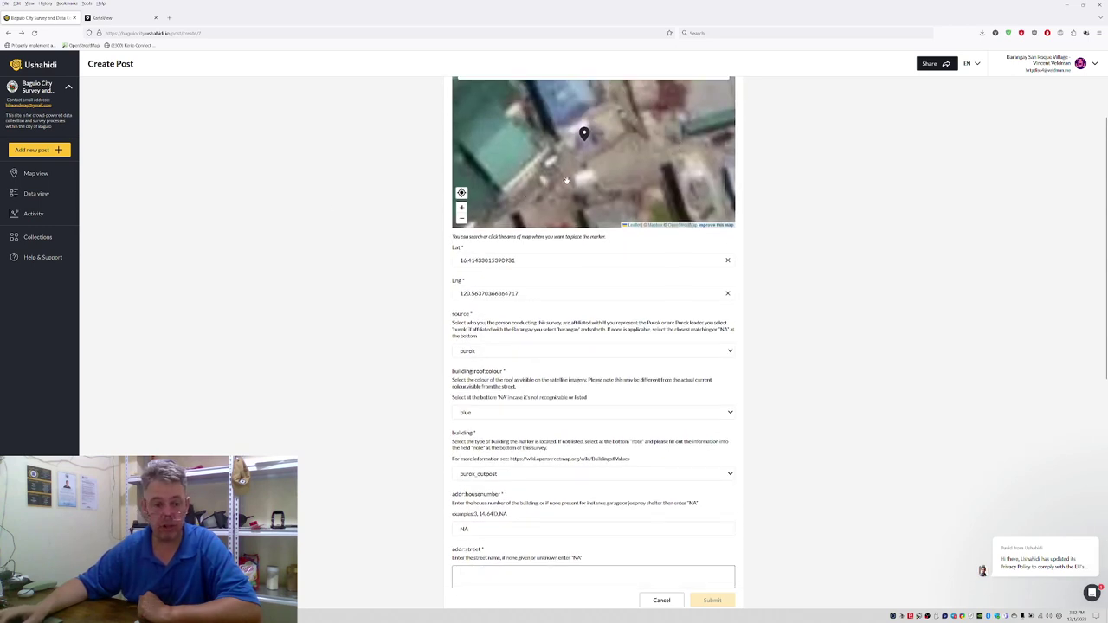
Step: Check the marker on the satellite map and enter NA as the street name
scroll(565, 180, down, 1)
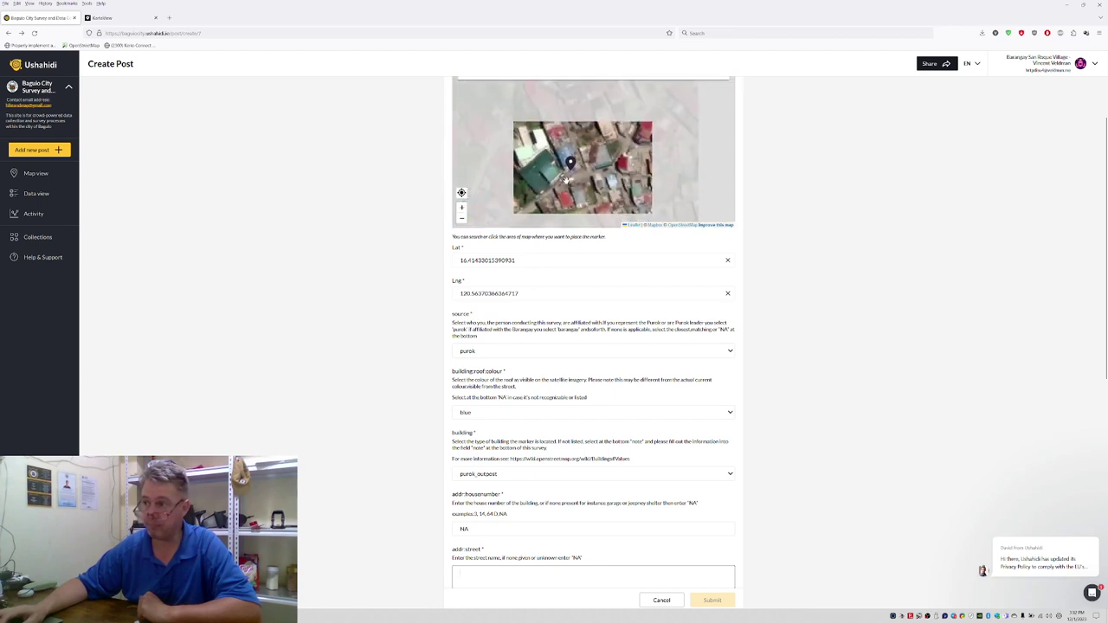
drag(549, 200, 594, 199)
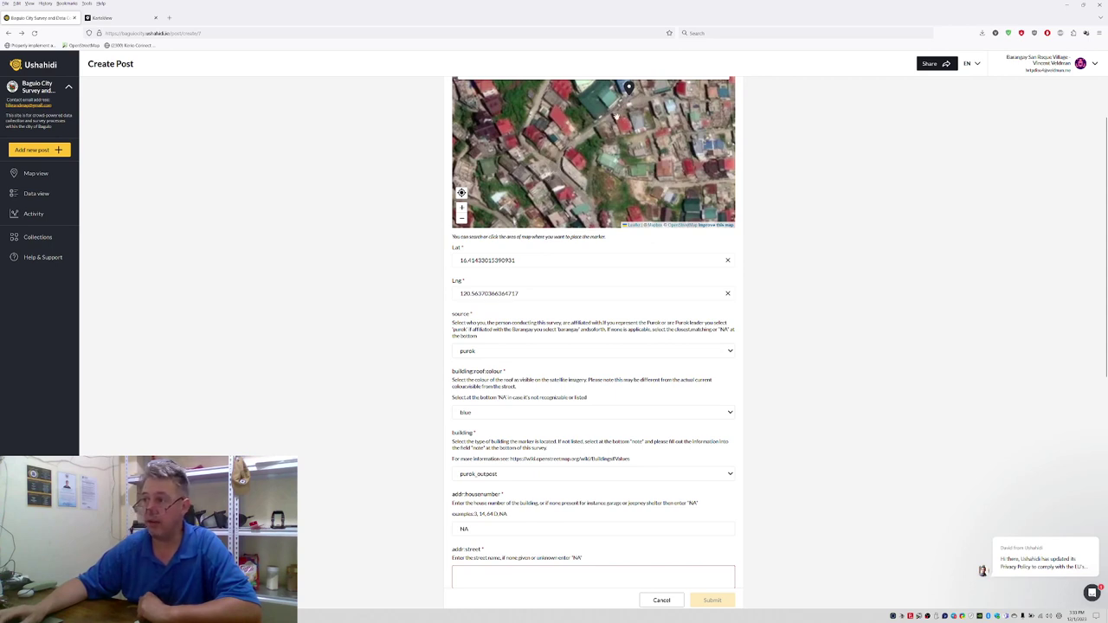
drag(696, 82, 630, 134)
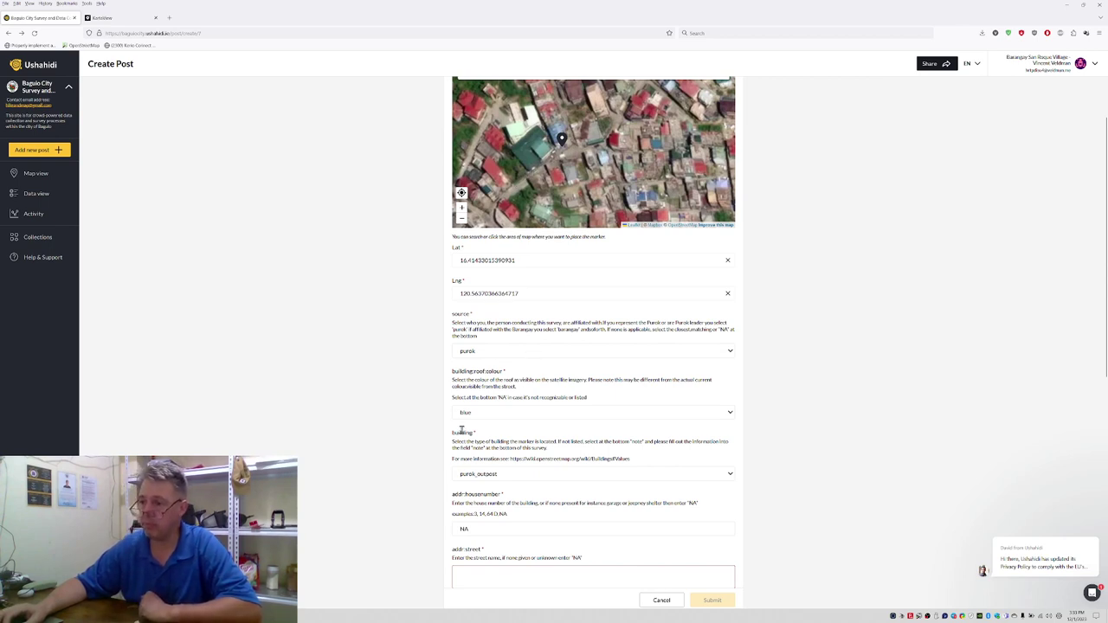
scroll(419, 436, down, 1)
scroll(420, 436, down, 2)
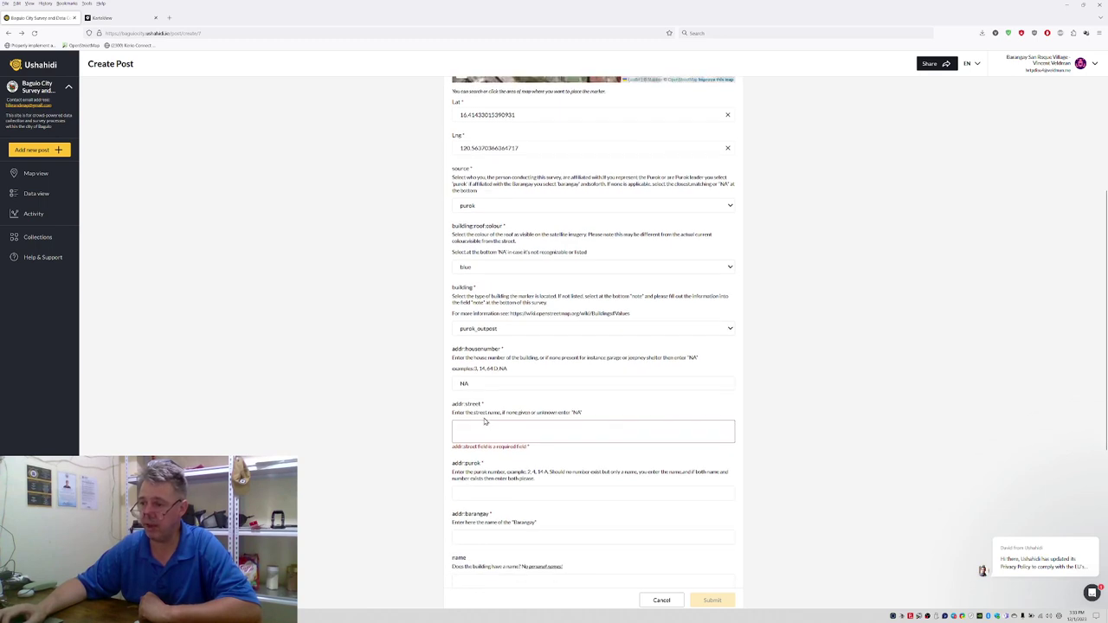
text(NA)
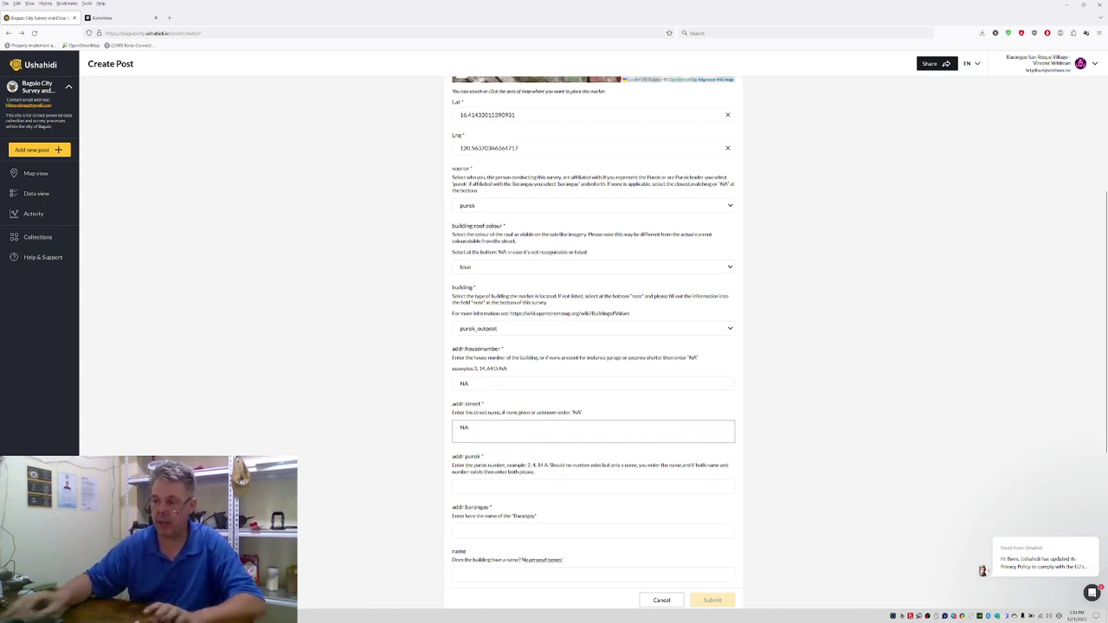
scroll(408, 429, down, 2)
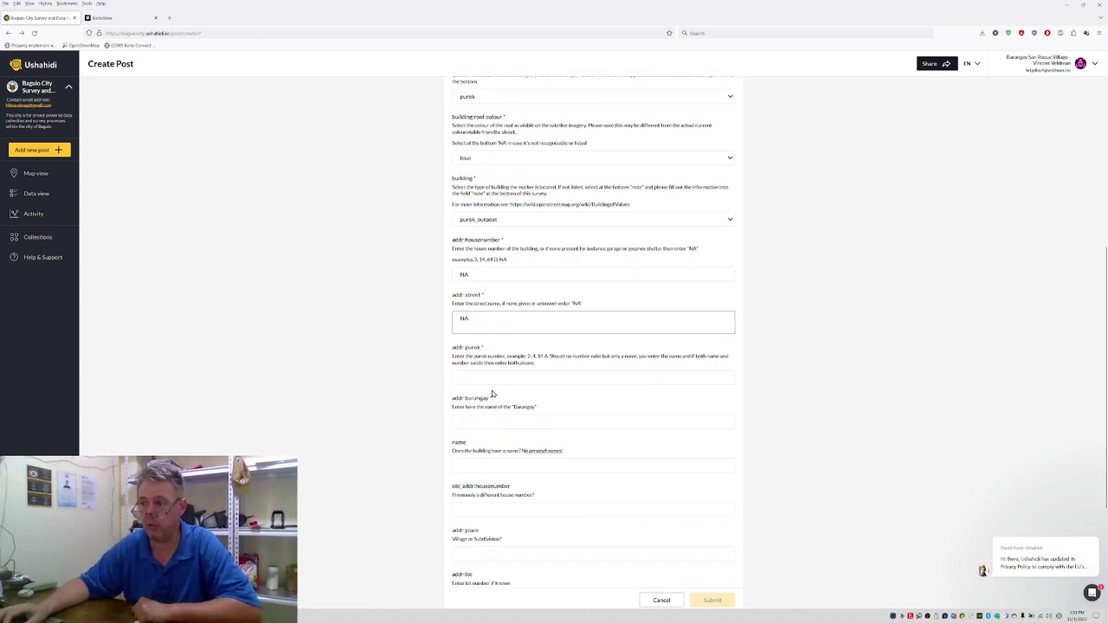
scroll(413, 389, up, 7)
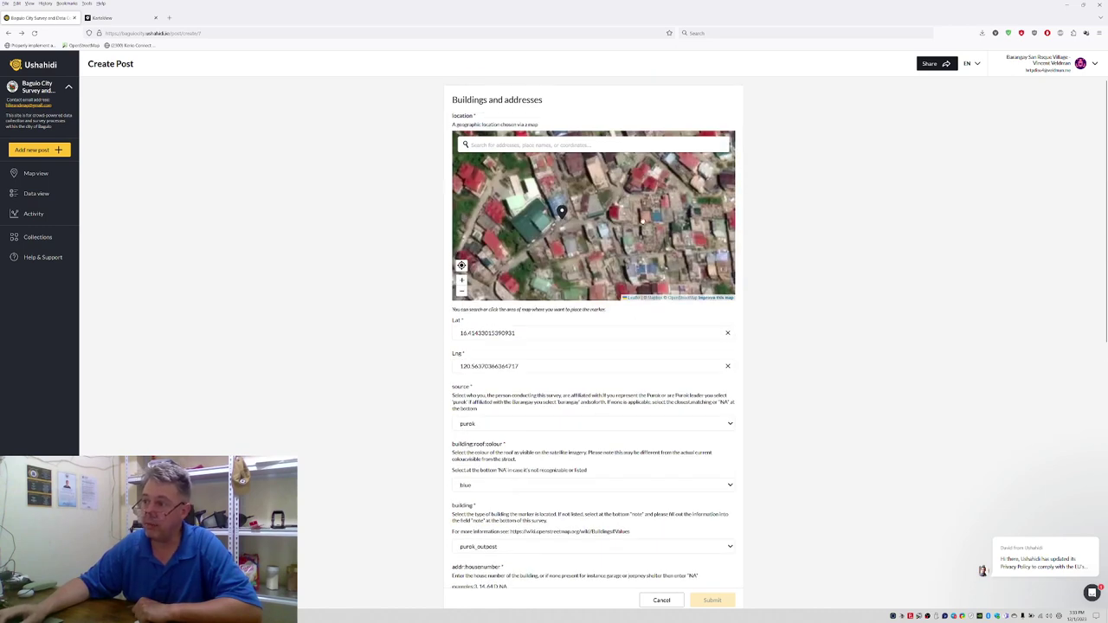
drag(634, 245, 623, 227)
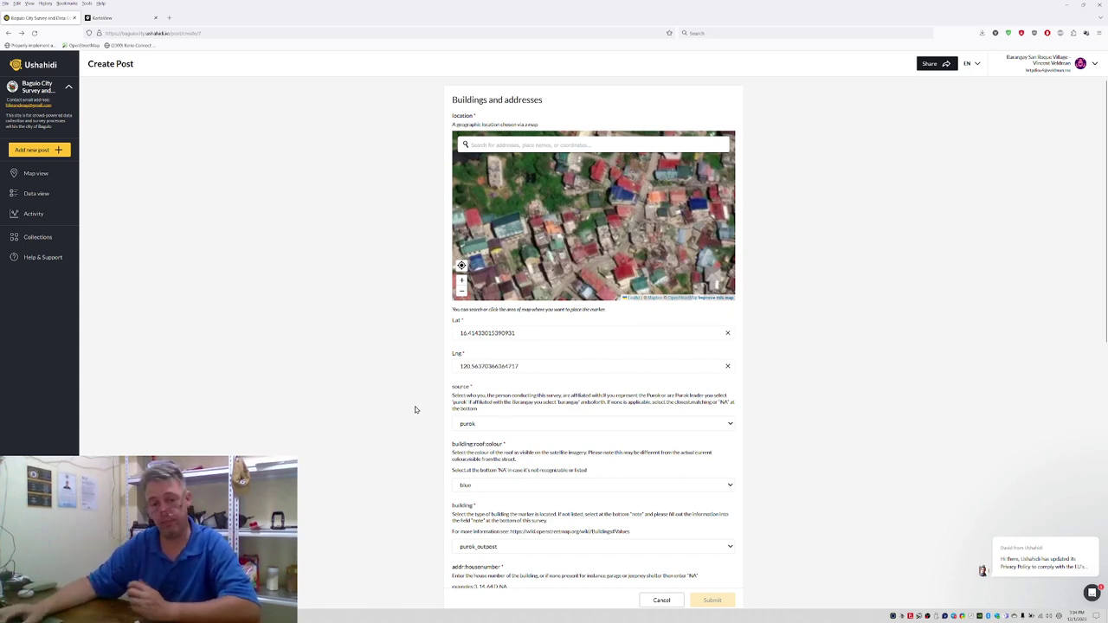
Step: Enter Purok 20 as the purok and Irisan as the barangay
scroll(414, 411, down, 3)
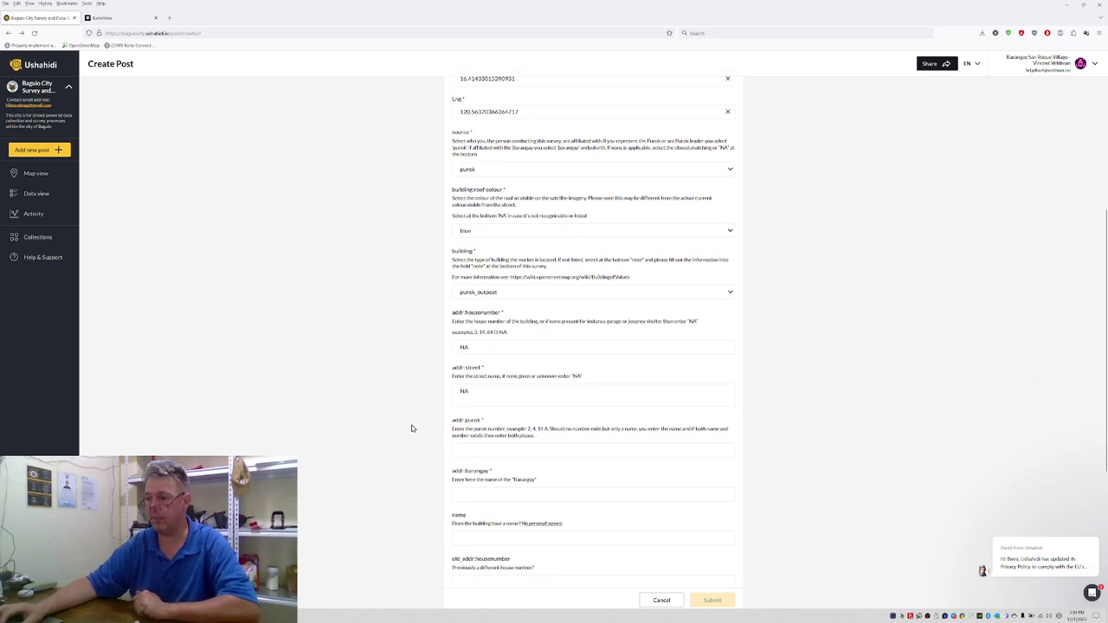
click(484, 450)
text(Purok 20)
click(492, 492)
text(Irisan)
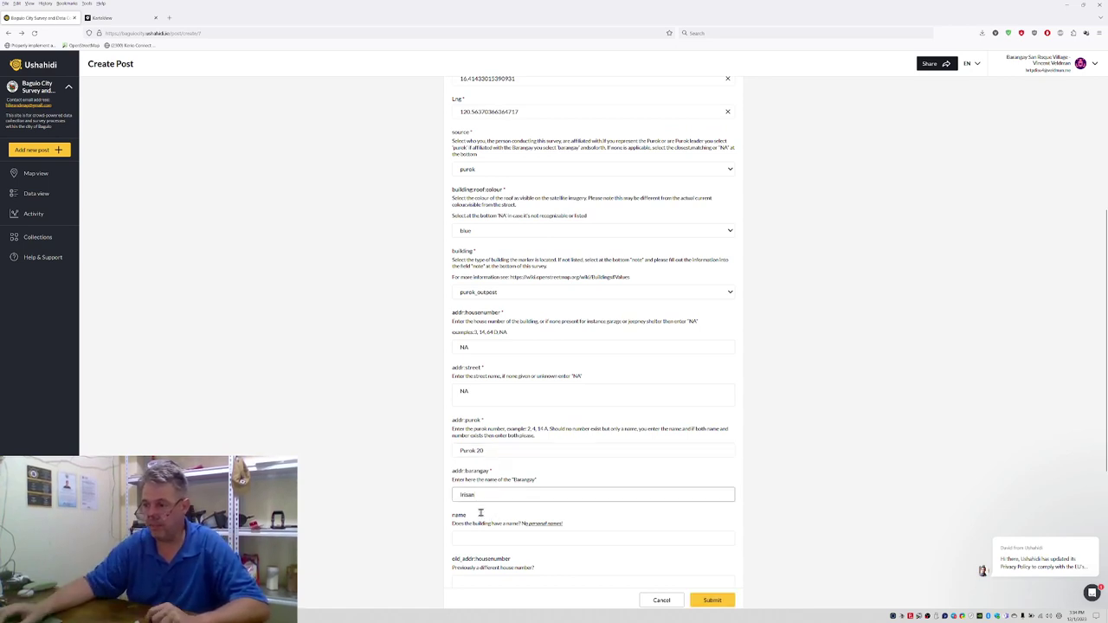
Step: Enter Lam-En Village as the village and 1 as the building levels
click(474, 540)
scroll(433, 522, down, 3)
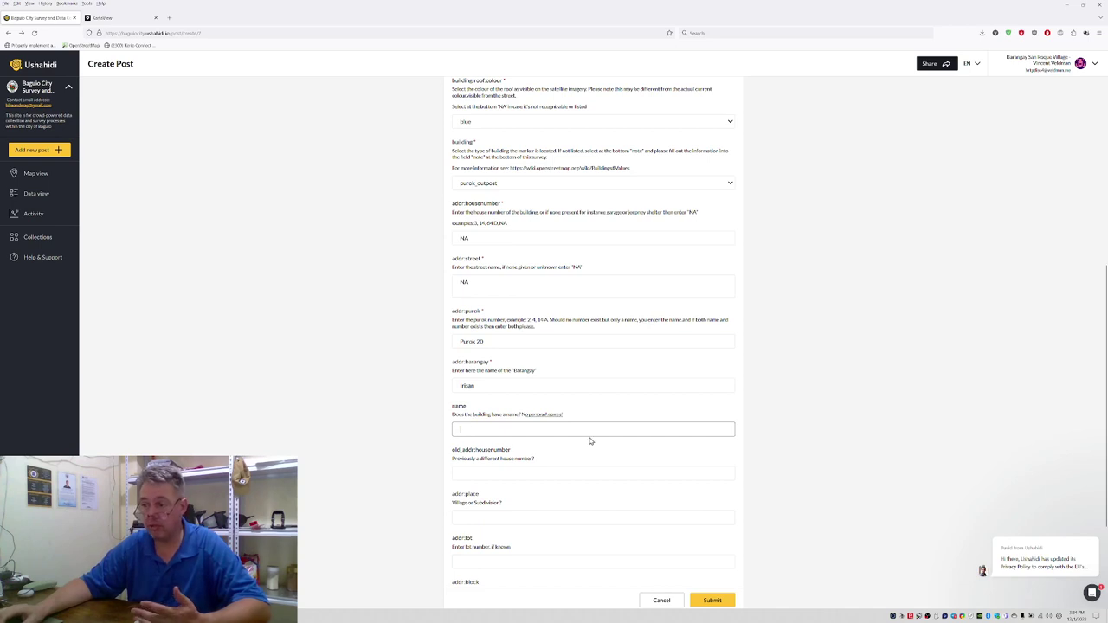
scroll(507, 453, down, 2)
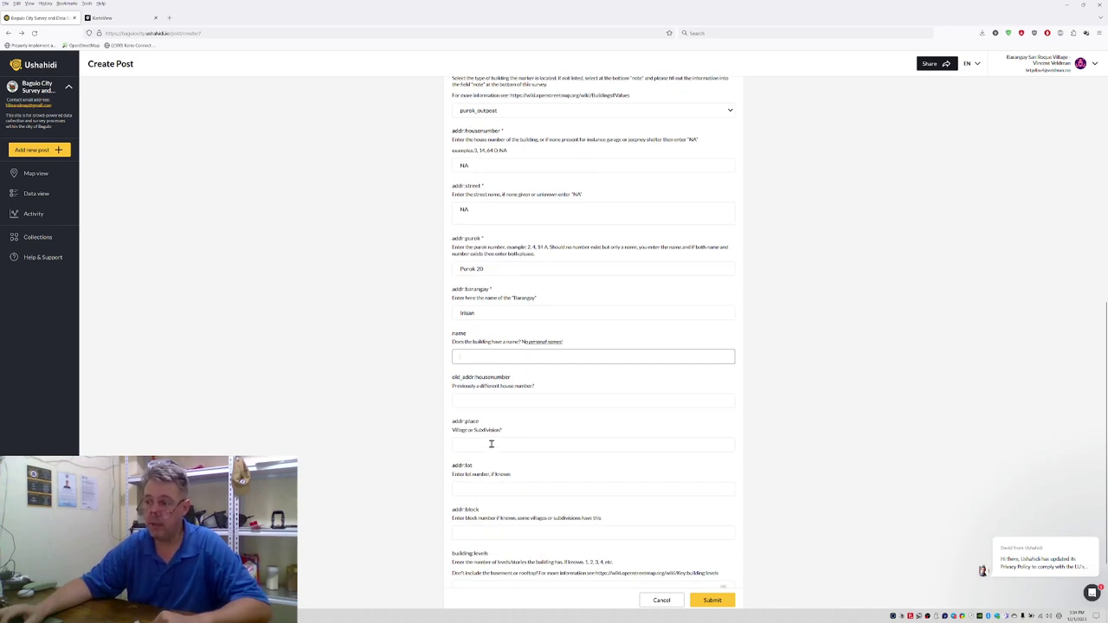
click(488, 446)
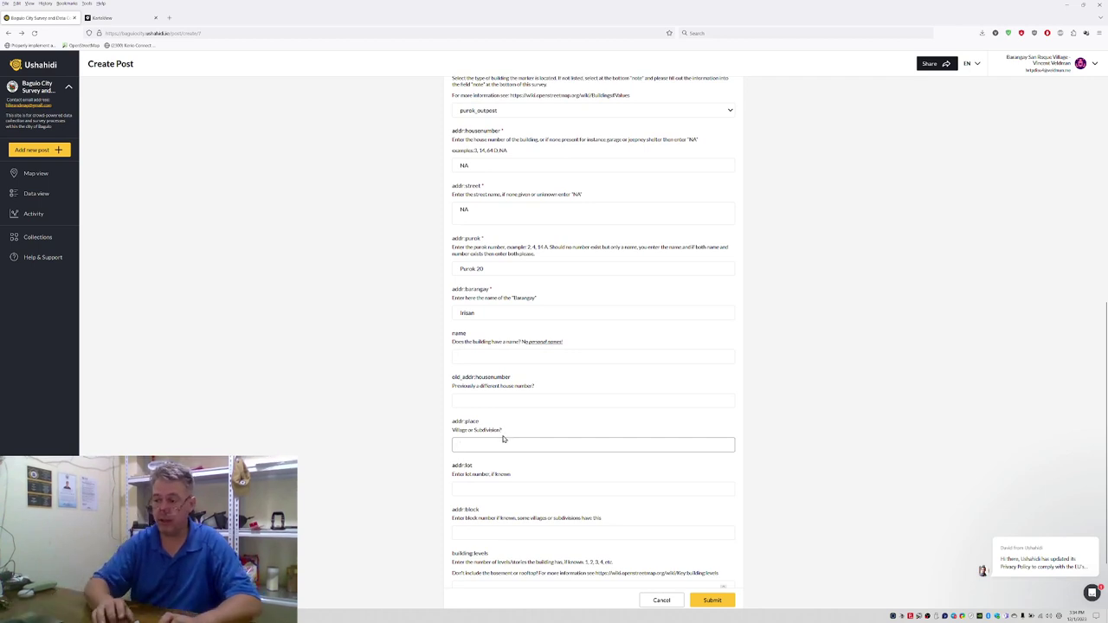
text(Lam-En Vi)
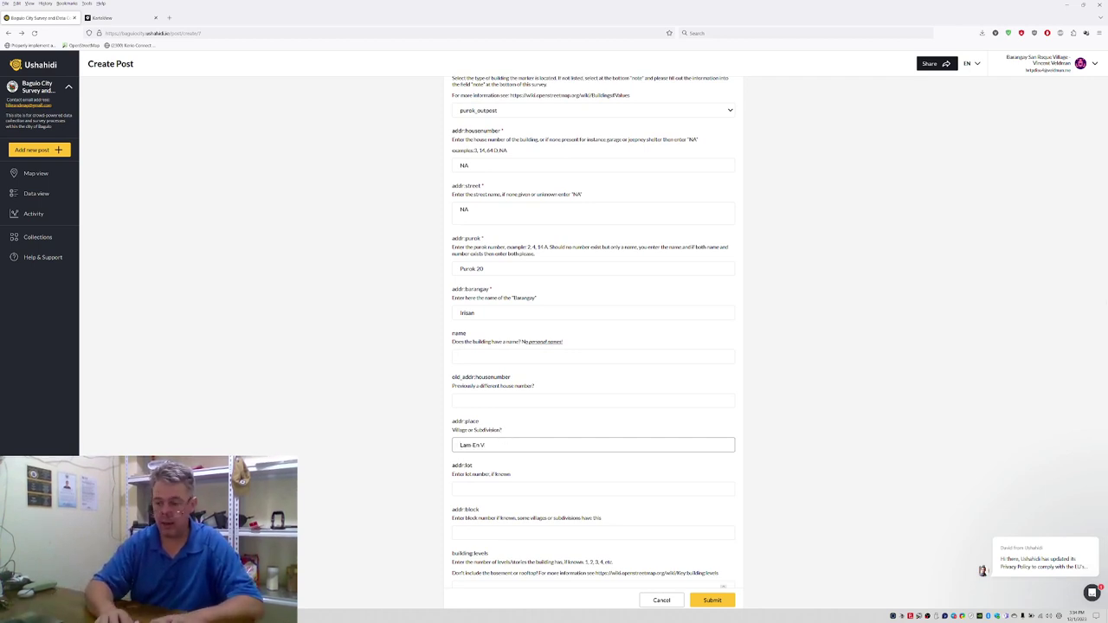
text(llage)
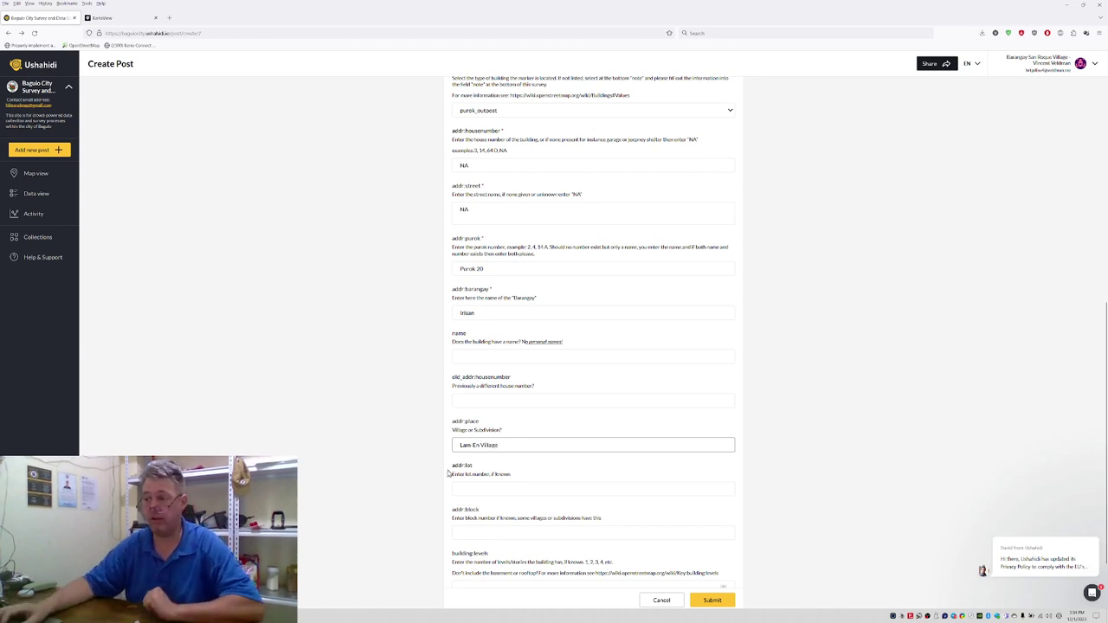
scroll(444, 472, down, 2)
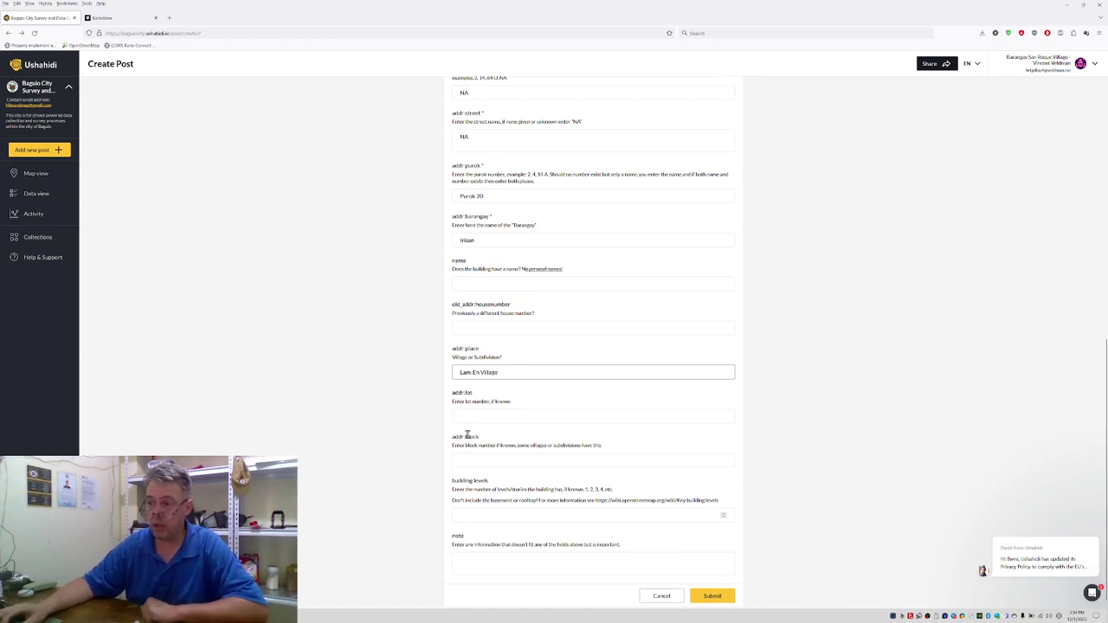
click(471, 514)
text(1)
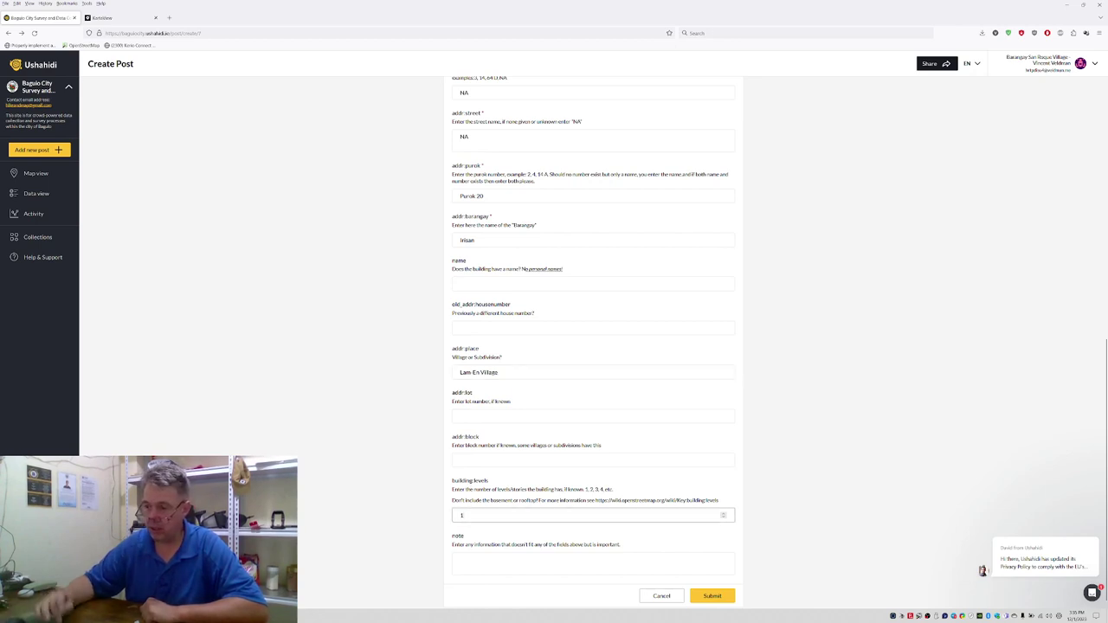
click(398, 477)
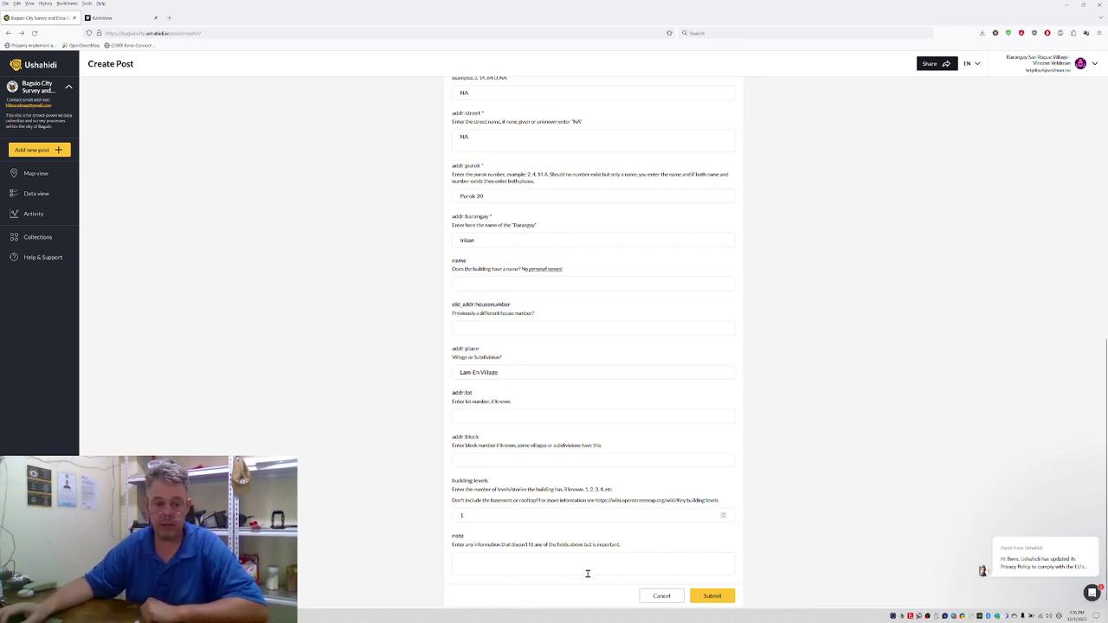
Step: Submit the Irisan post, dismiss the success message, and start a new Buildings and addresses post
click(724, 597)
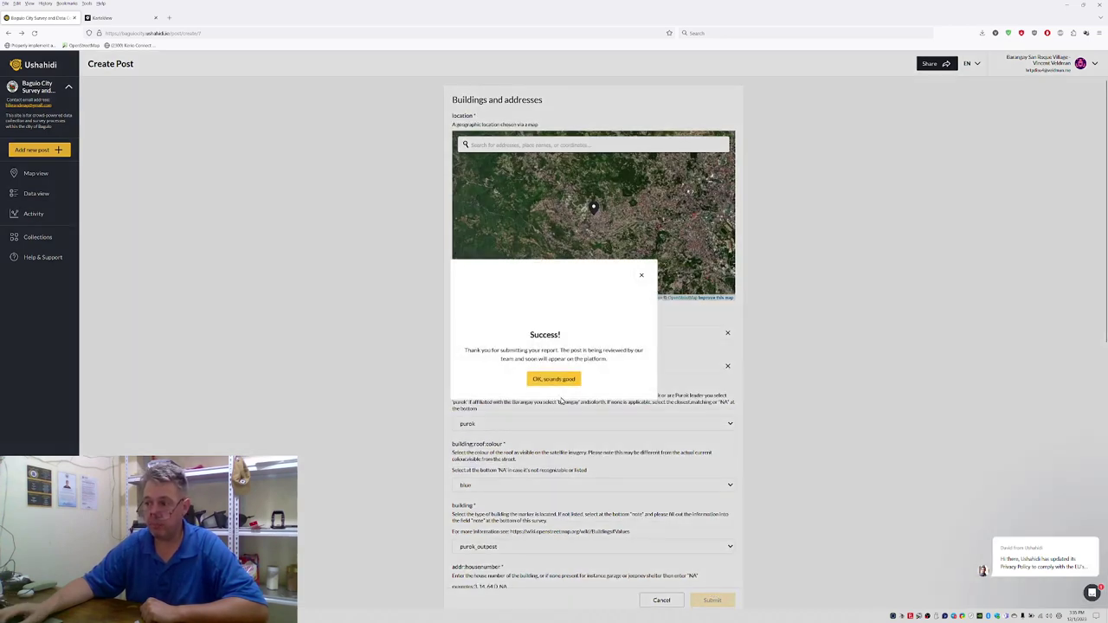
click(562, 382)
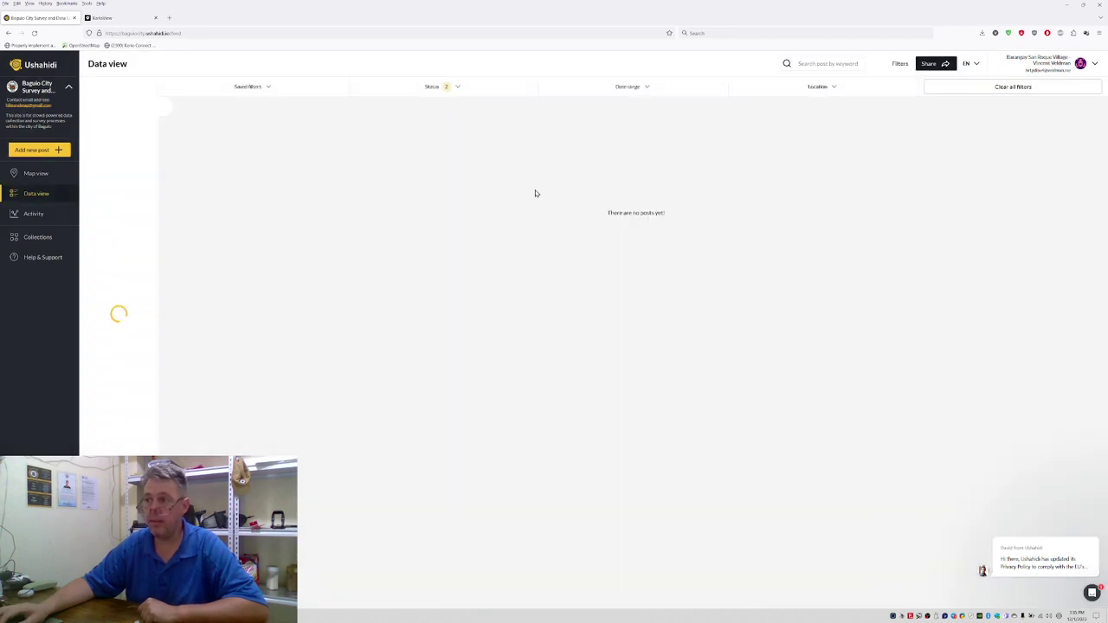
click(42, 153)
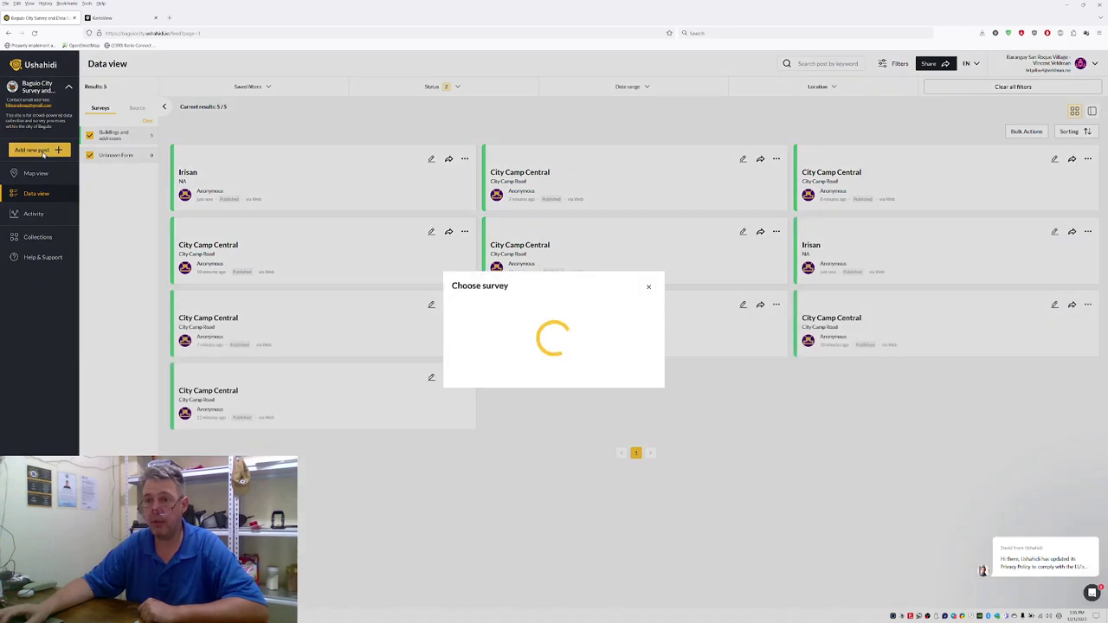
click(478, 338)
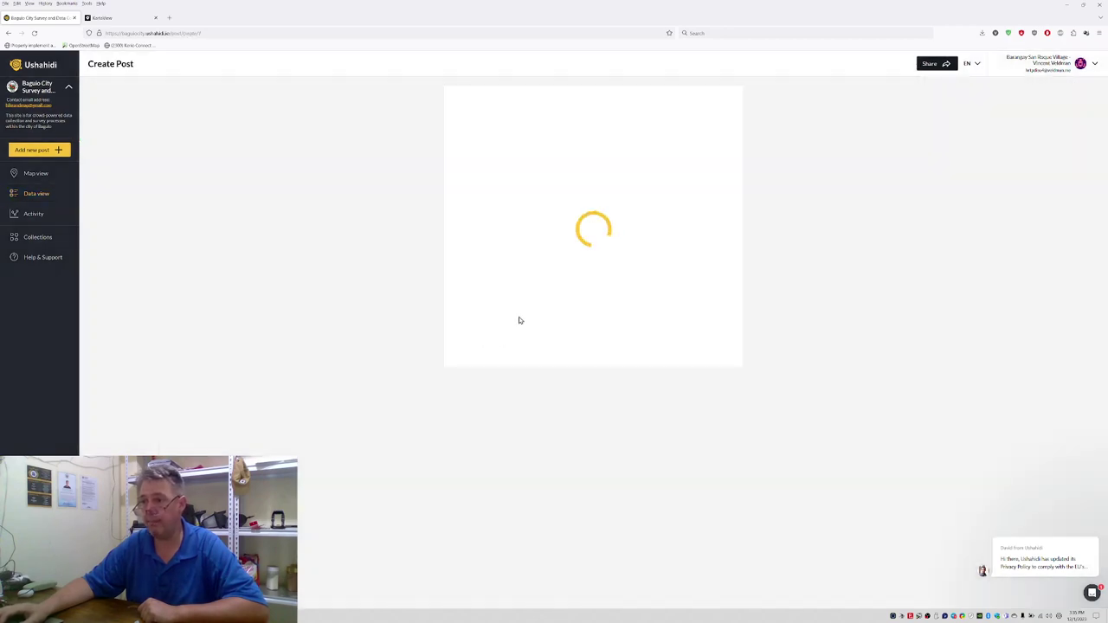
Step: Pin the marker on the chosen rooftop and set the source to purok
scroll(609, 210, up, 4)
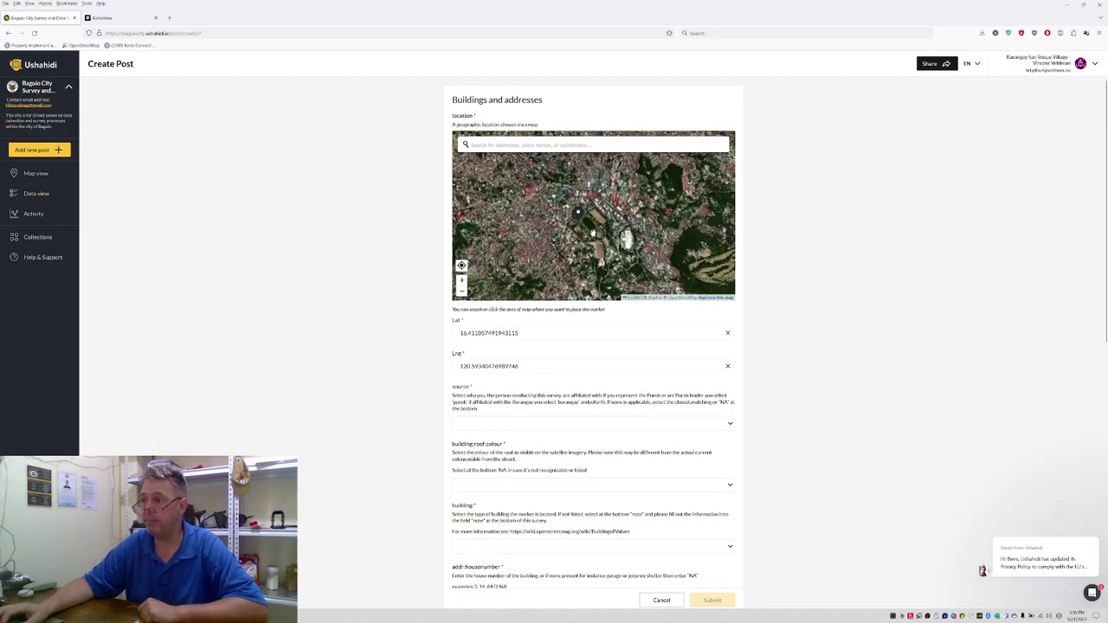
scroll(516, 263, up, 3)
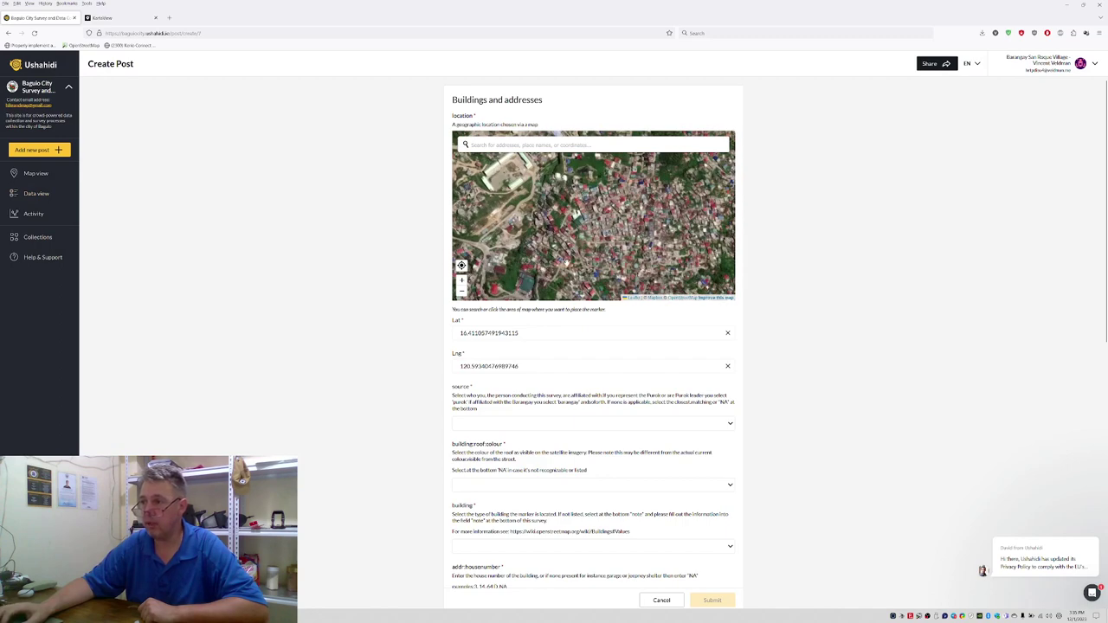
scroll(572, 251, up, 2)
scroll(586, 203, up, 3)
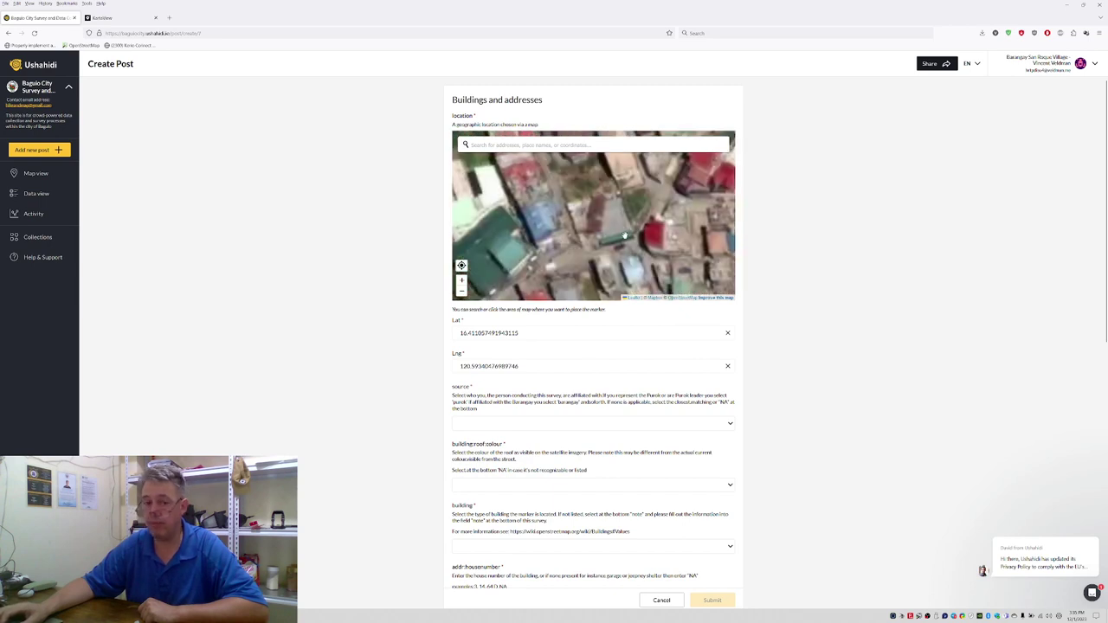
click(609, 222)
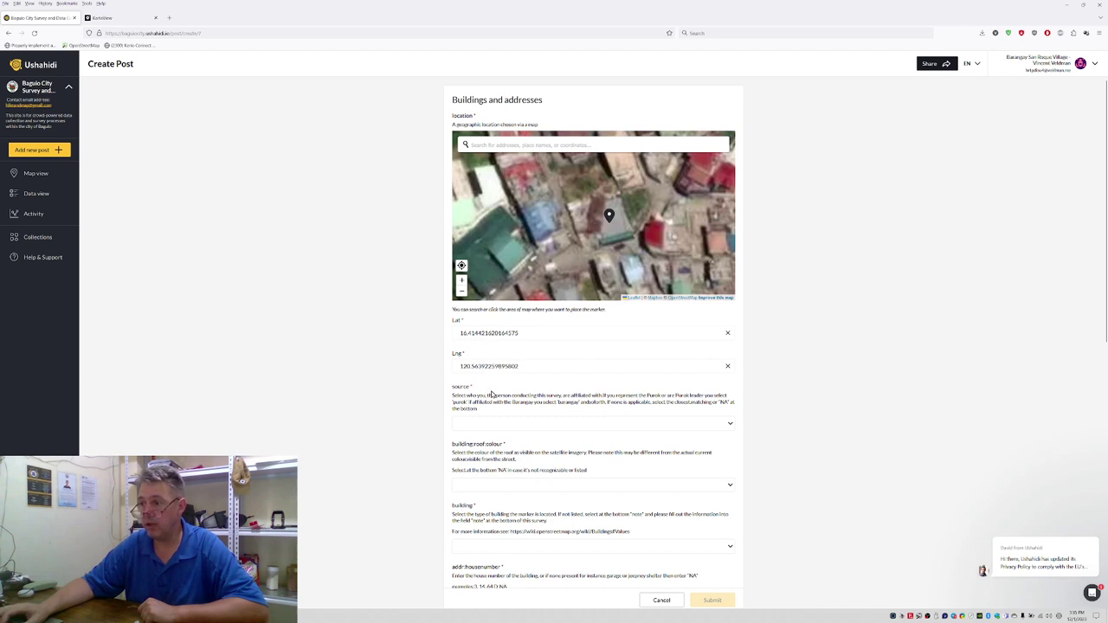
click(478, 430)
click(478, 442)
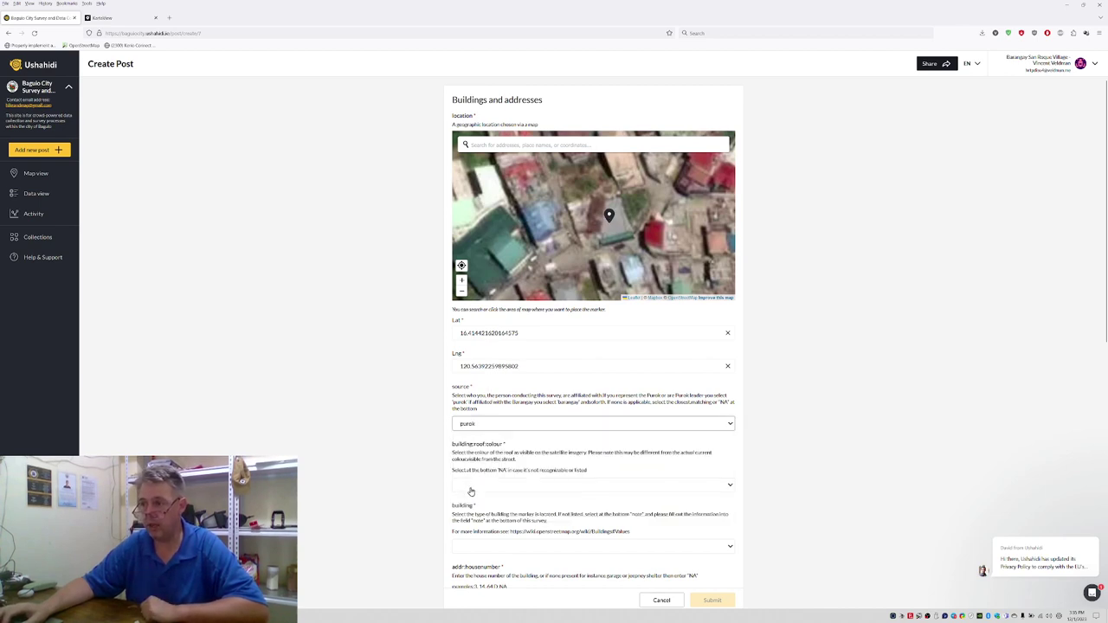
Step: Set the roof colour to grey and the building type to garage
click(460, 484)
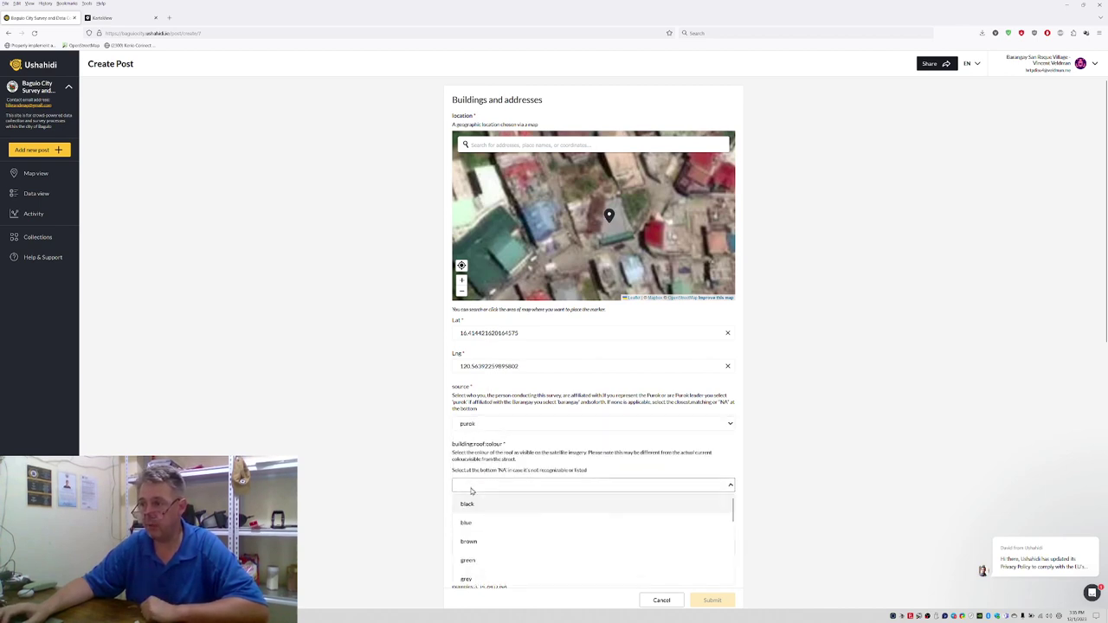
click(468, 574)
scroll(473, 441, down, 2)
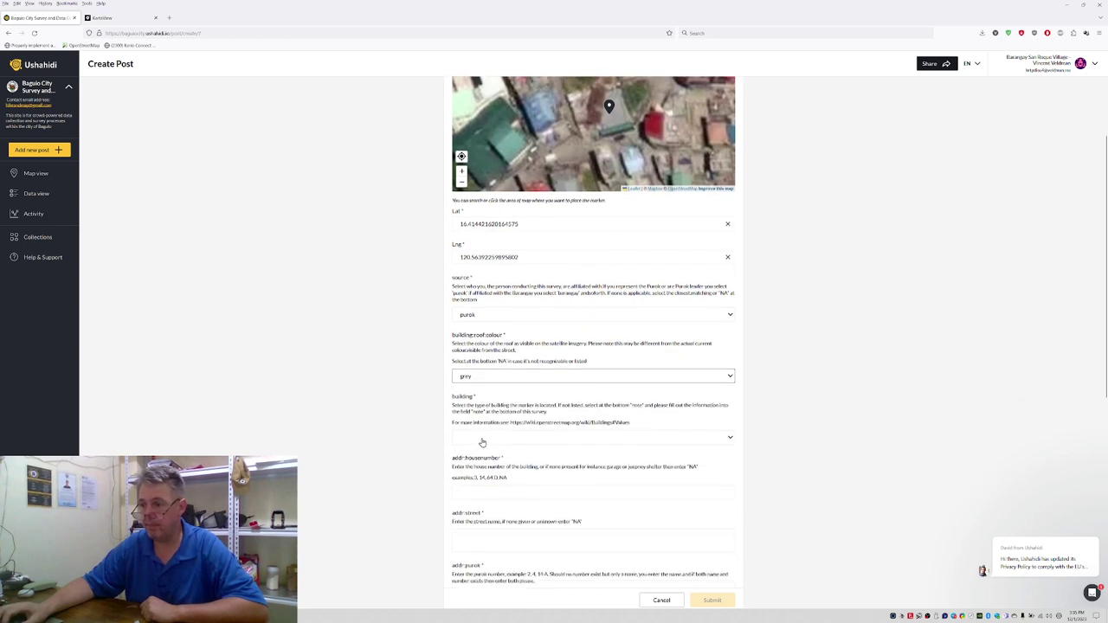
click(482, 439)
scroll(487, 481, down, 5)
scroll(489, 485, down, 6)
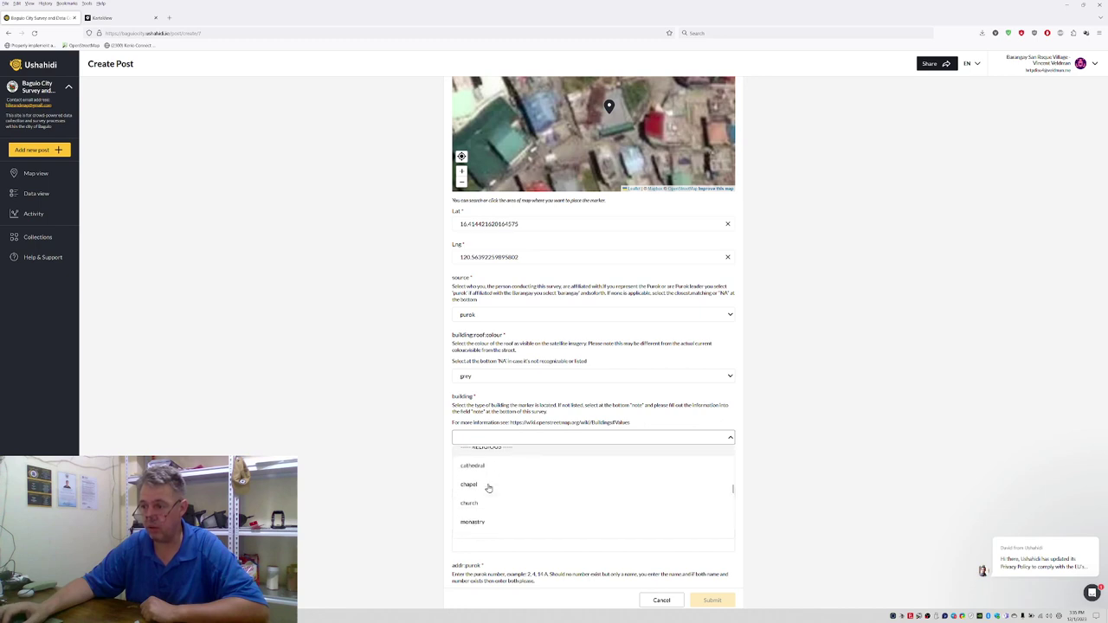
scroll(486, 491, up, 4)
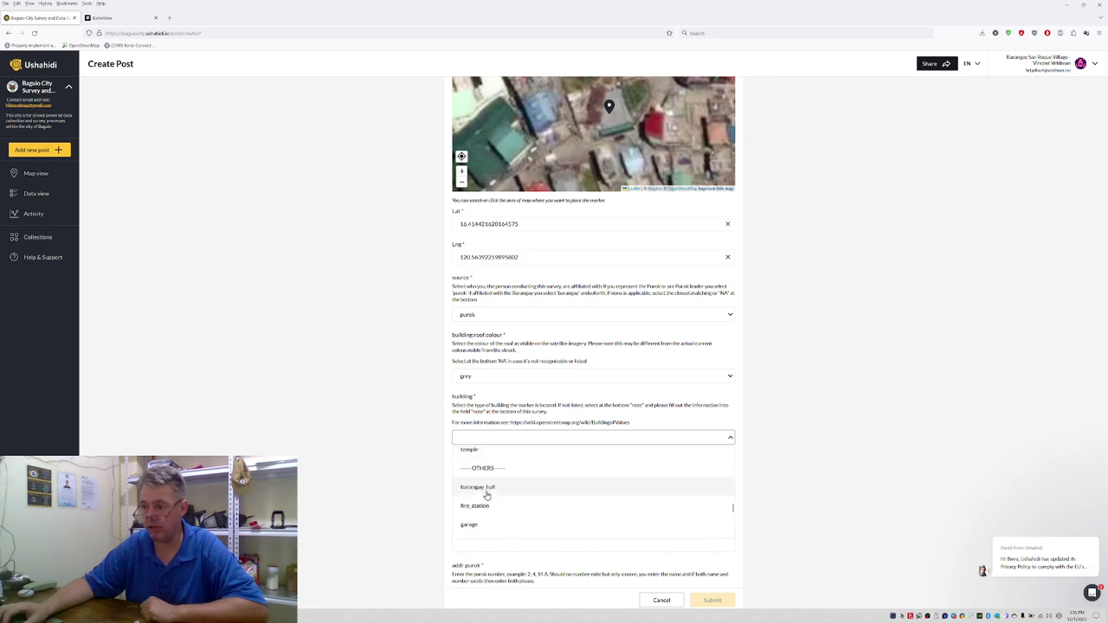
click(472, 485)
Step: Enter NA for both the house number and the street
scroll(429, 481, down, 1)
click(480, 457)
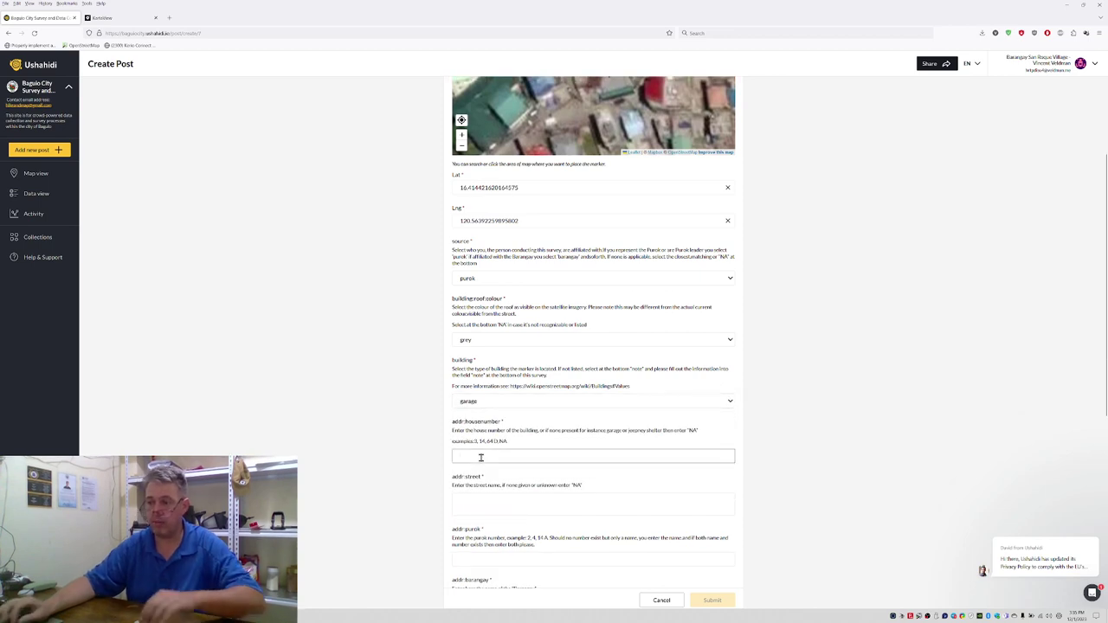
text(NA)
click(488, 504)
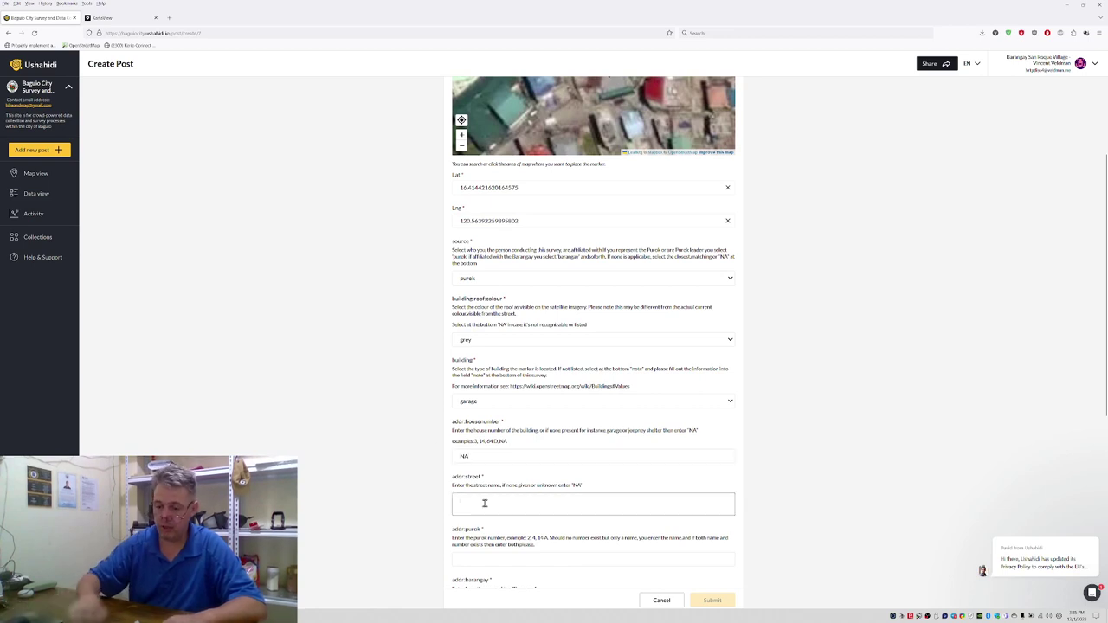
text(NA)
Step: Enter Purok 20, barangay Irisan and village Idogan Village
scroll(398, 502, down, 2)
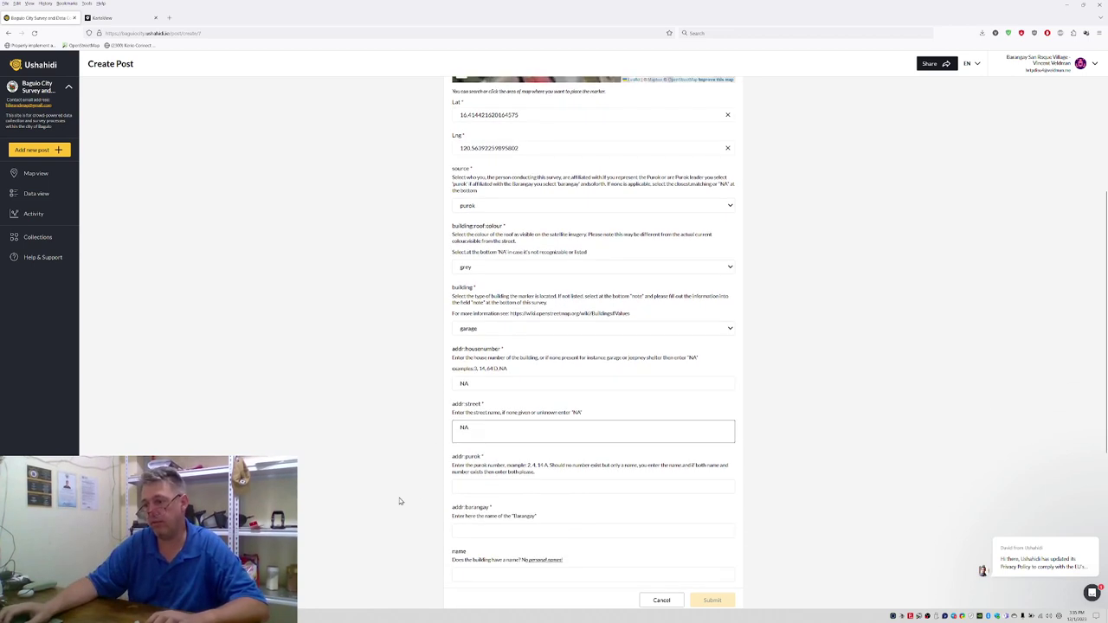
click(483, 486)
text(Purok 20)
click(482, 528)
text(Irisan)
scroll(438, 456, down, 3)
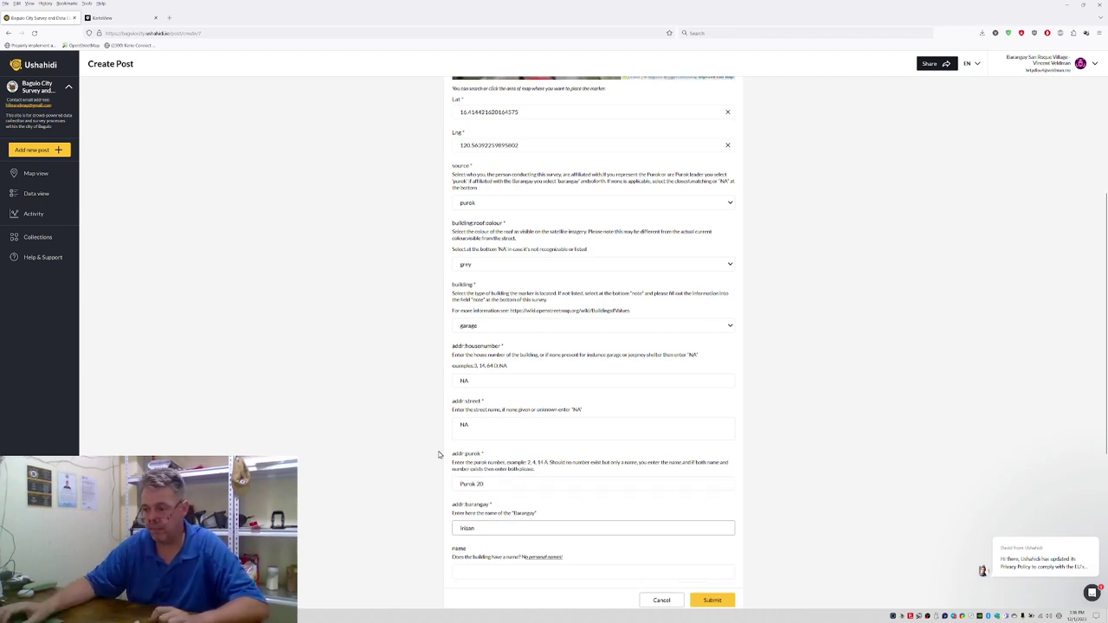
scroll(455, 473, down, 2)
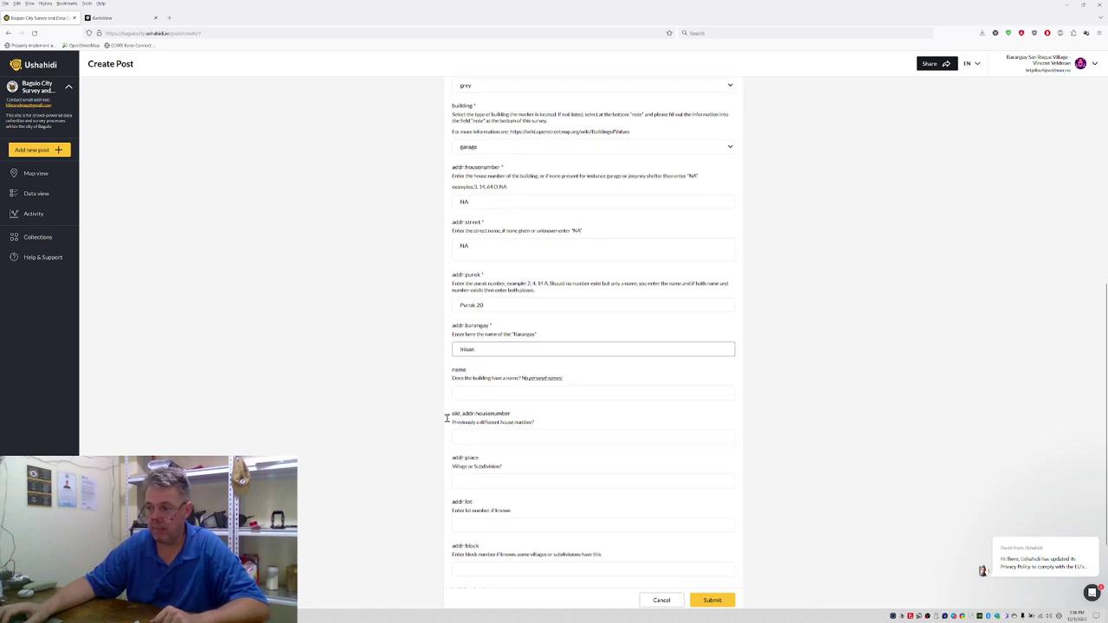
click(479, 484)
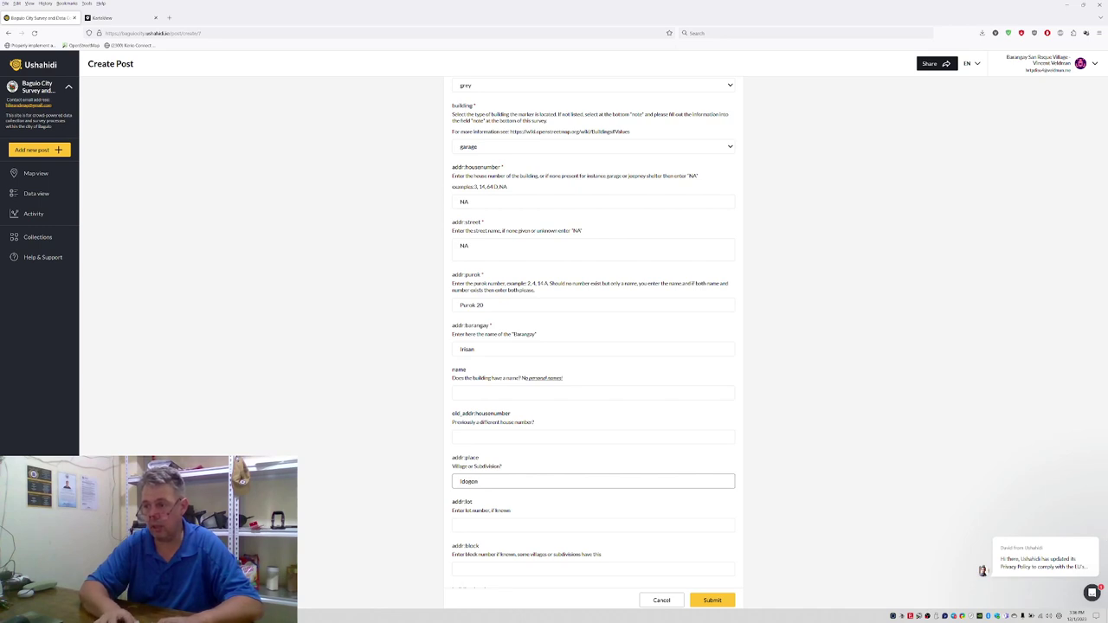
text(Idogan Village)
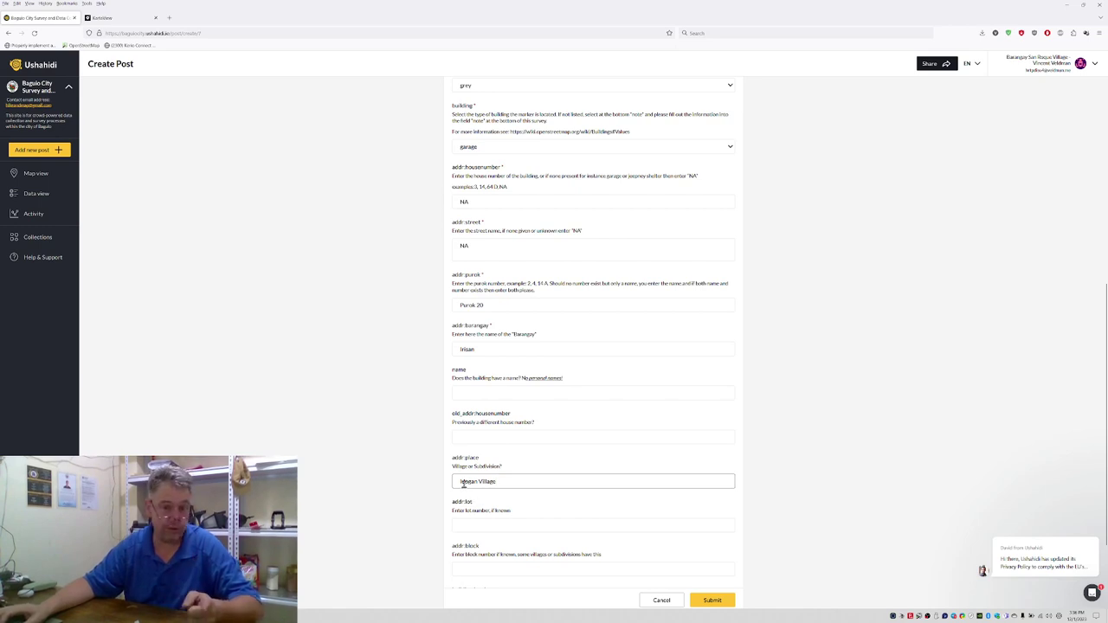
scroll(463, 485, down, 3)
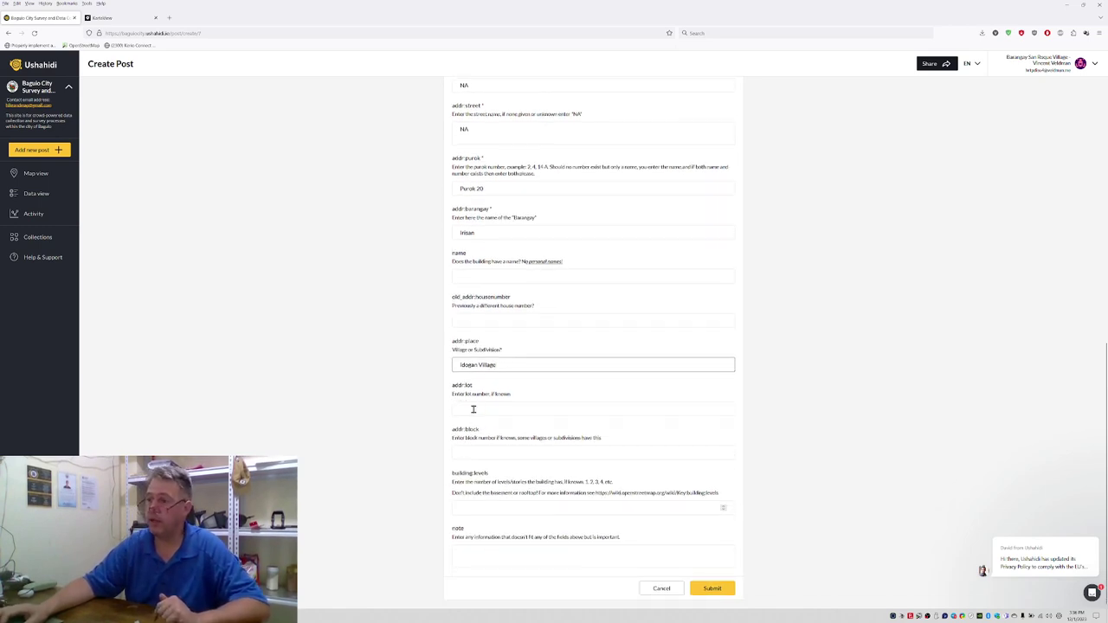
Step: Write a note describing the car-repair workshop with its name and contact phone, then submit the garage post
click(478, 505)
click(475, 555)
text(garage is a work)
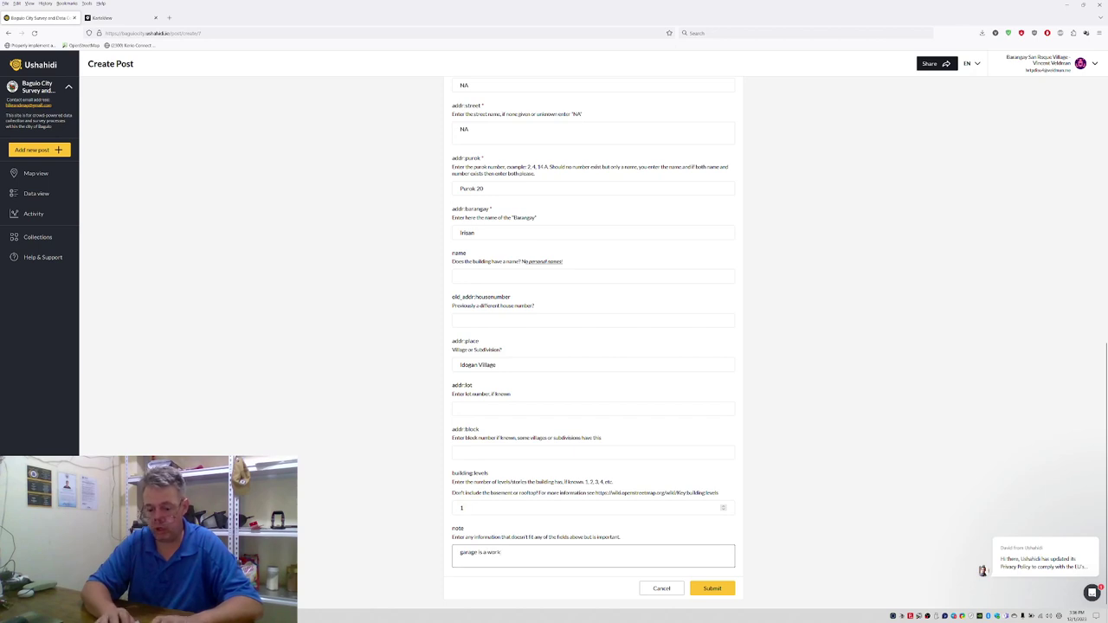
text(shop for car repairs. Name=)
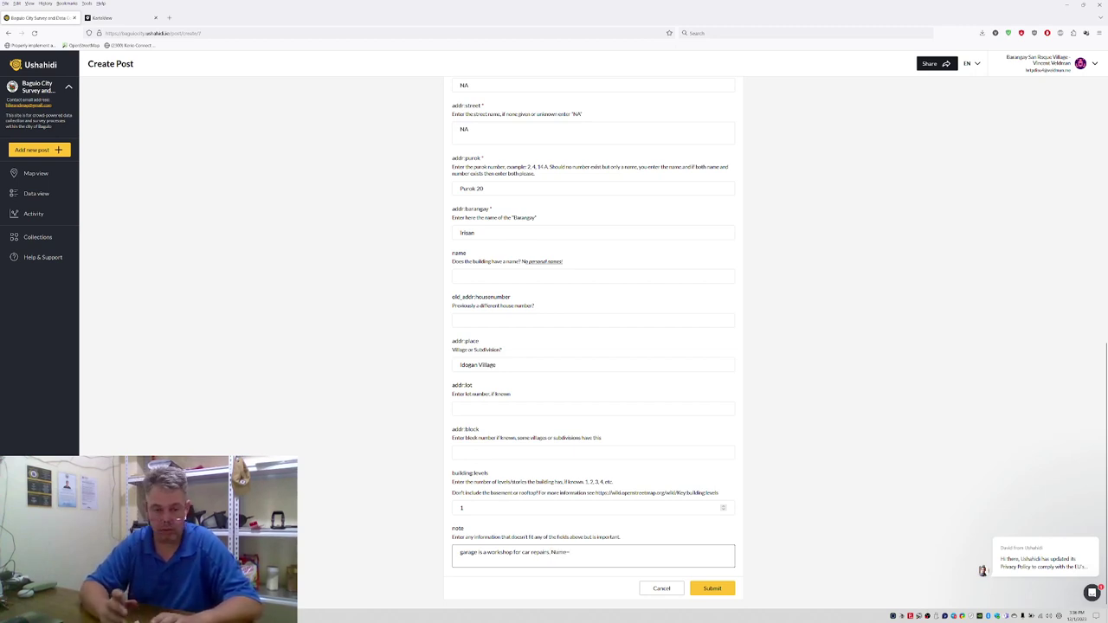
key(BackSpace)
key(BackSpace)
key(BackSpace)
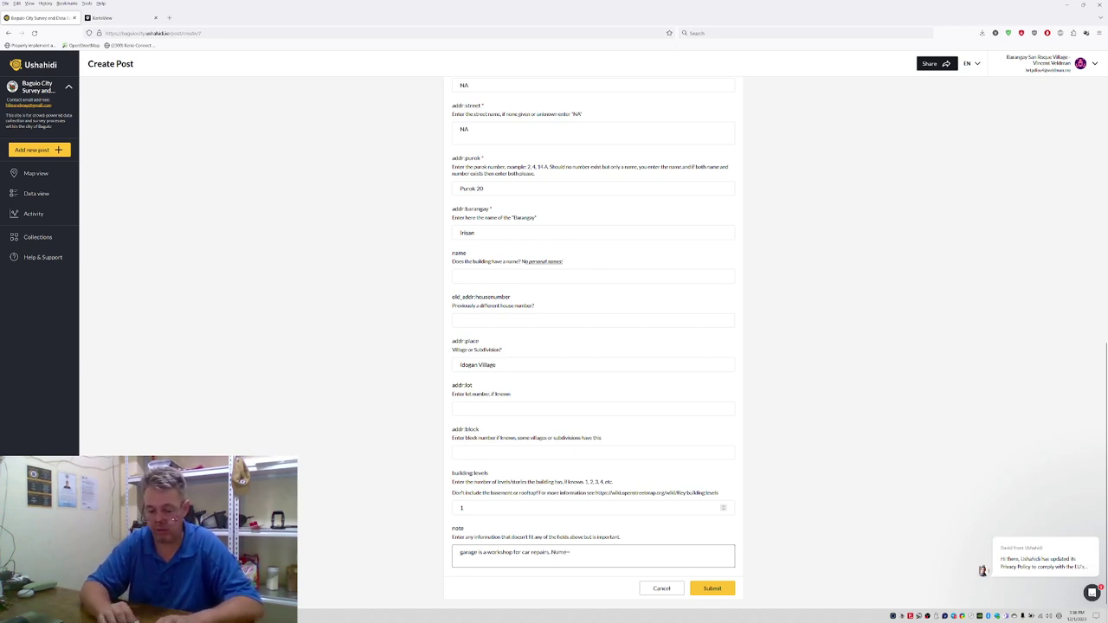
text(Name=Good Repair Shop)
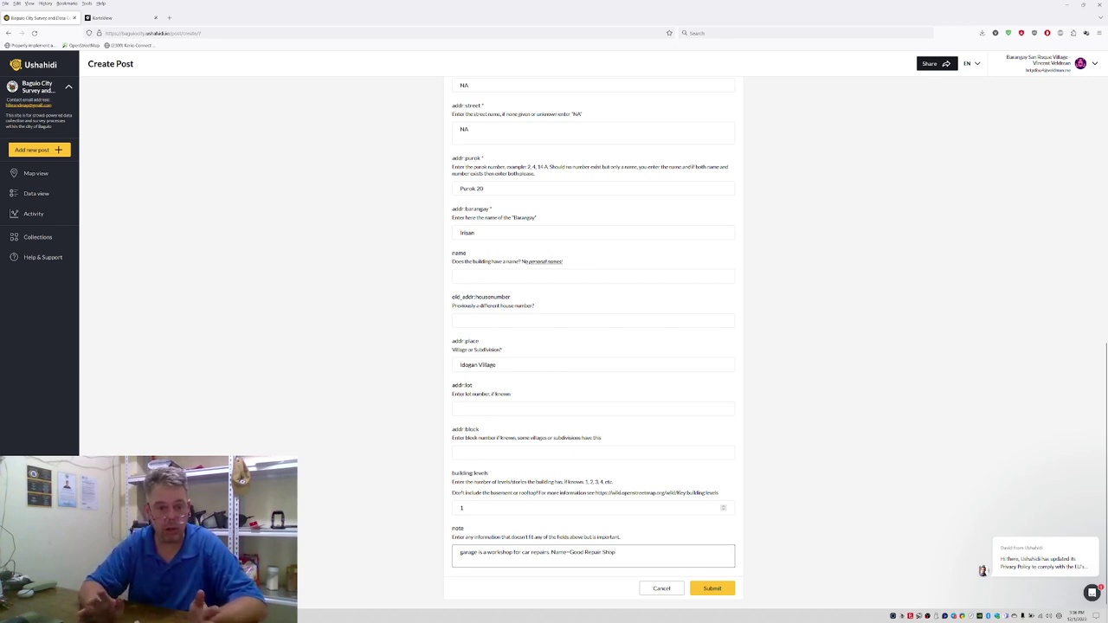
key(BackSpace)
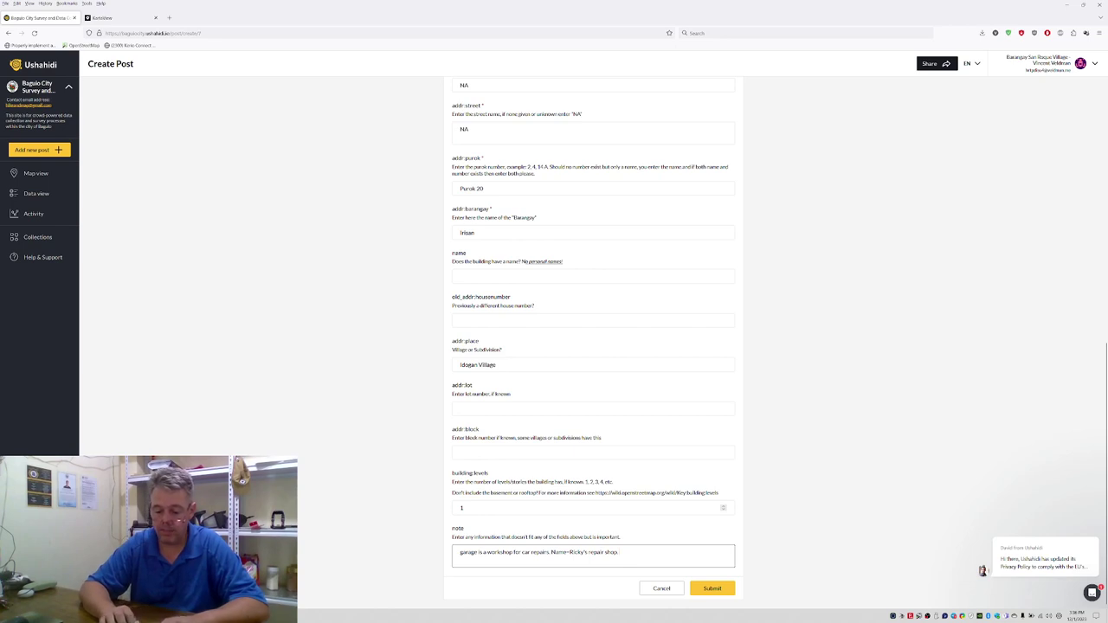
text(Contact Phon)
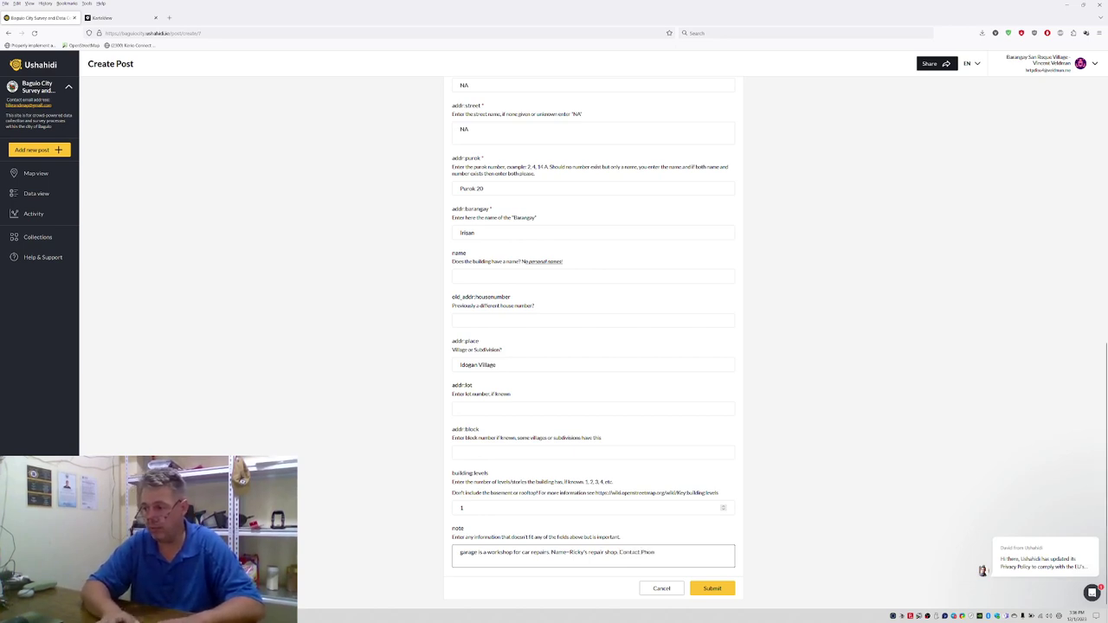
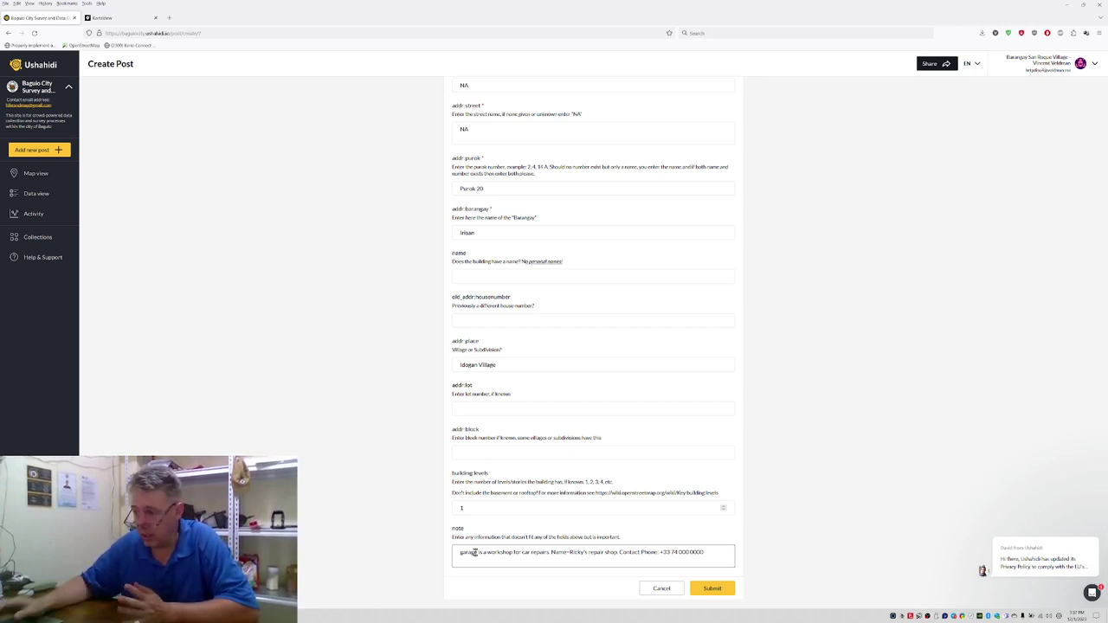
click(732, 594)
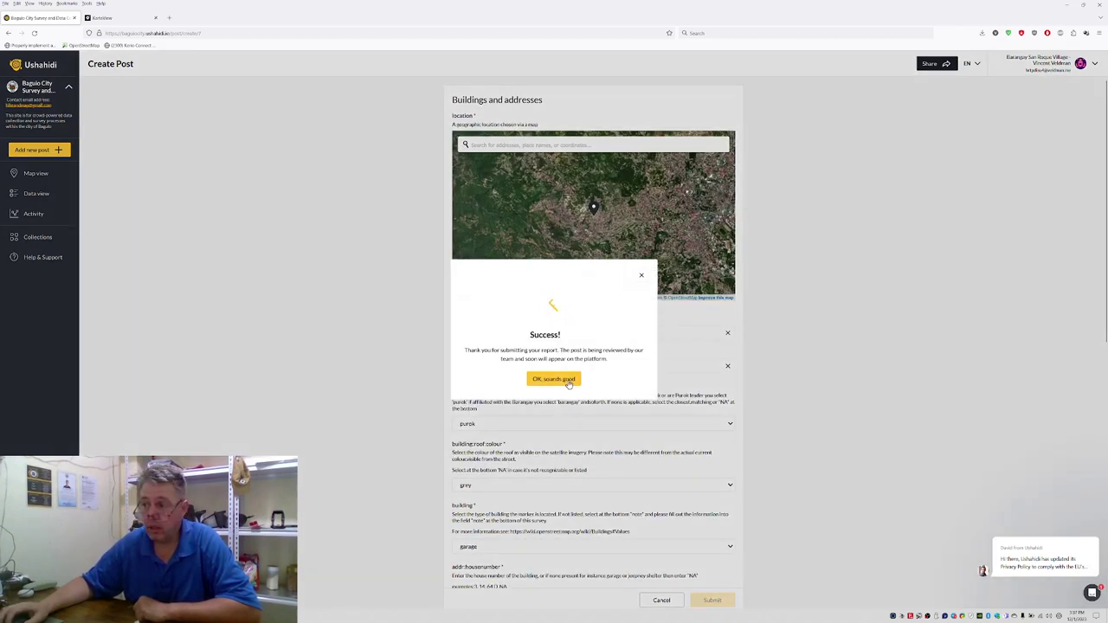
Step: Close the Success dialog and open a new Buildings and addresses post
click(566, 381)
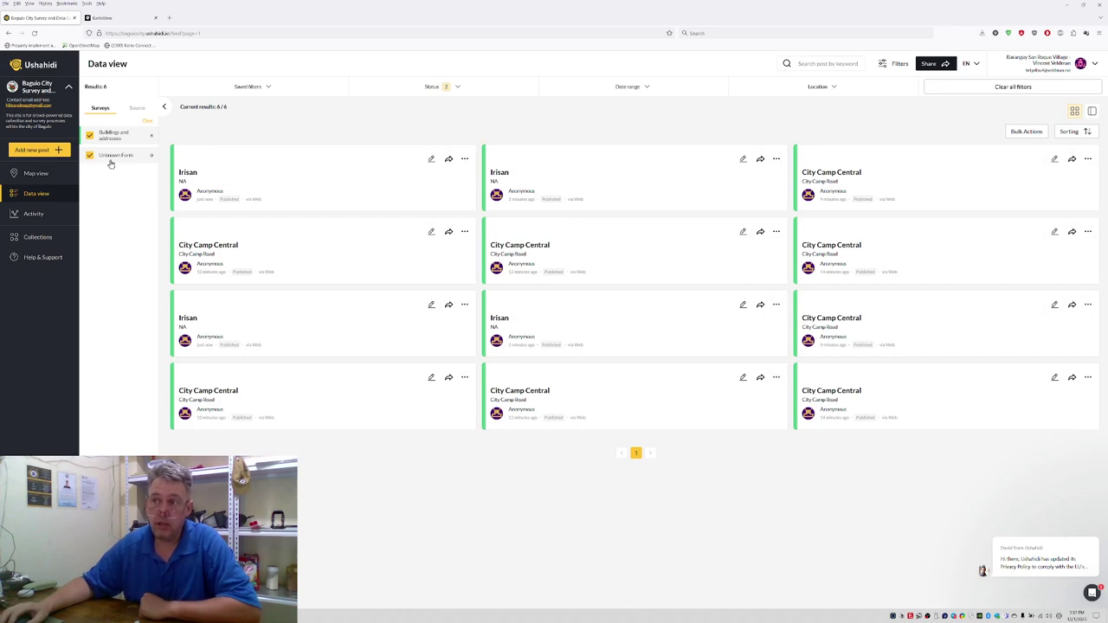
click(50, 154)
click(494, 340)
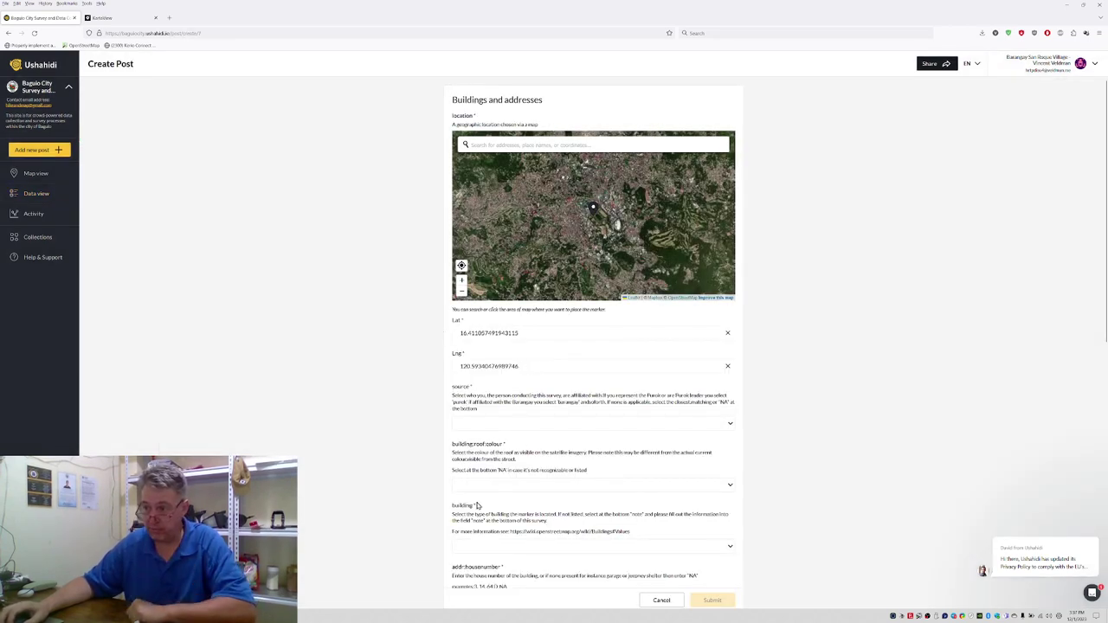
Step: Set the building type to none and the source to purok
click(482, 546)
scroll(490, 505, down, 5)
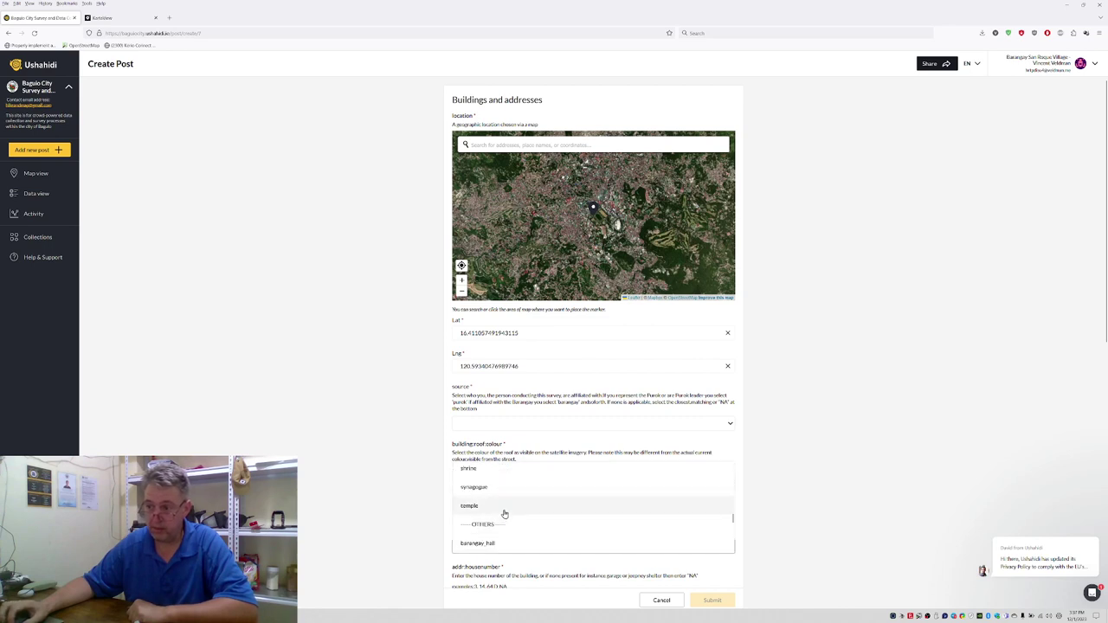
scroll(498, 518, down, 5)
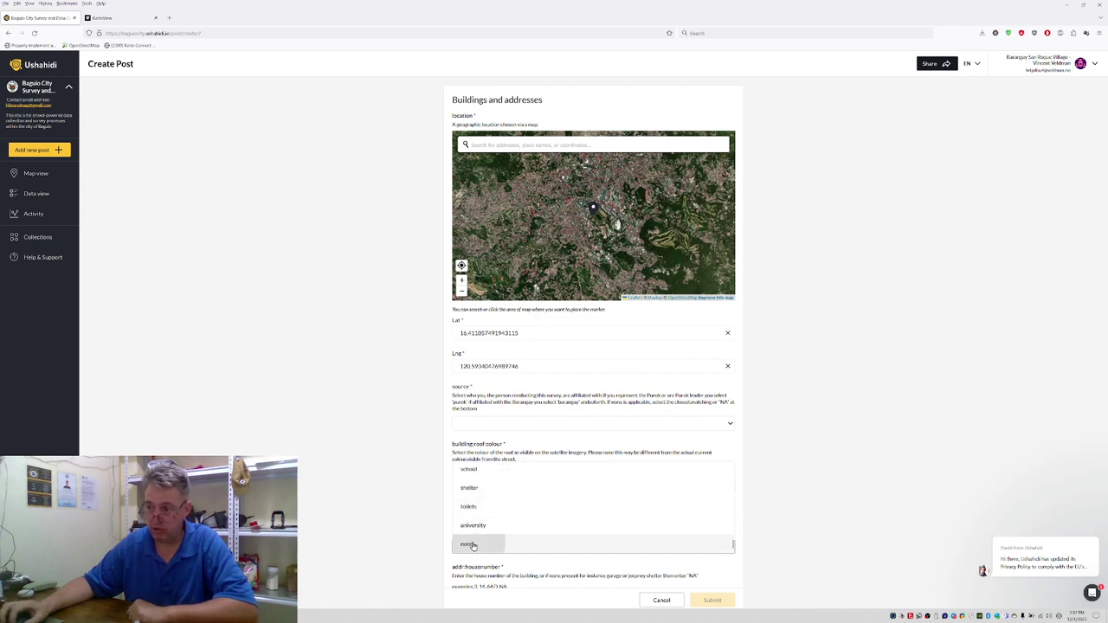
click(473, 546)
click(470, 429)
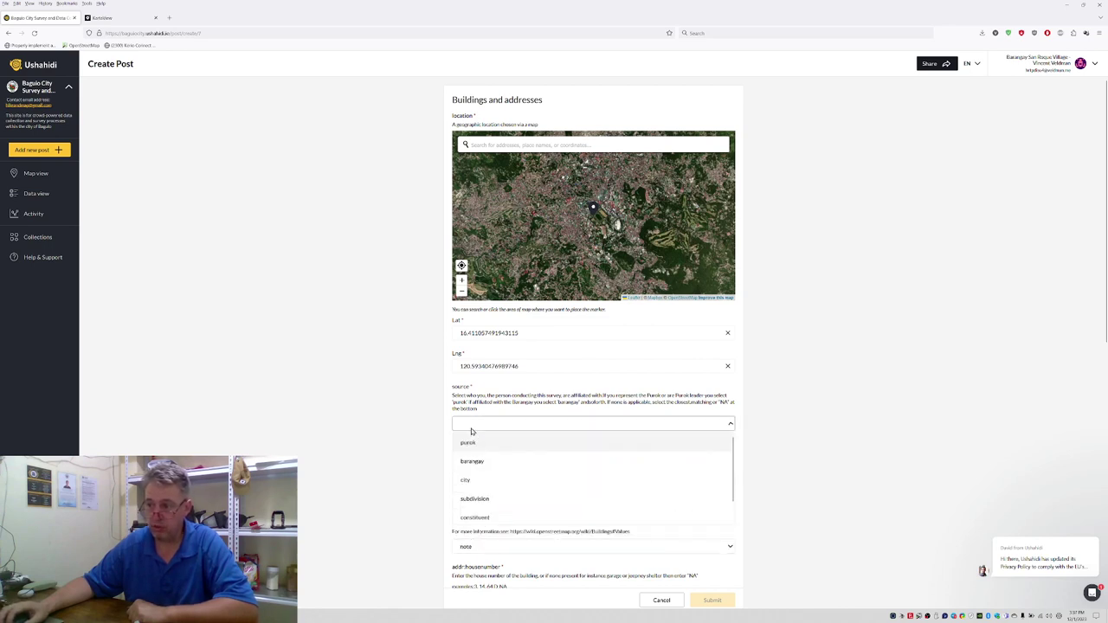
click(468, 444)
Step: Pan and zoom the satellite map and pin the marker on the building's rooftop
click(475, 488)
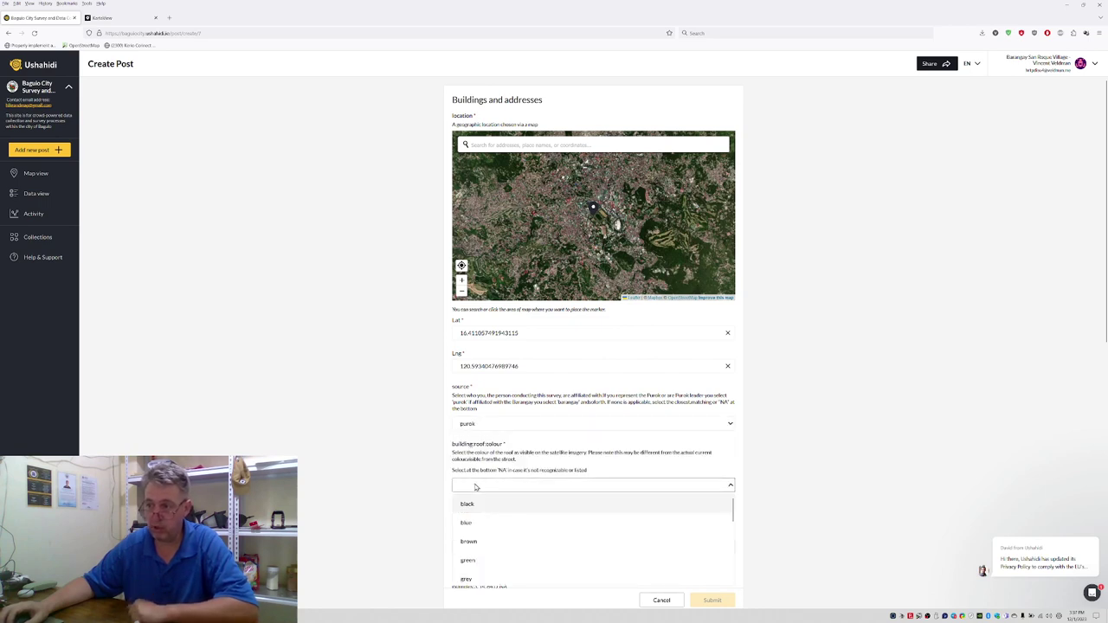
click(502, 255)
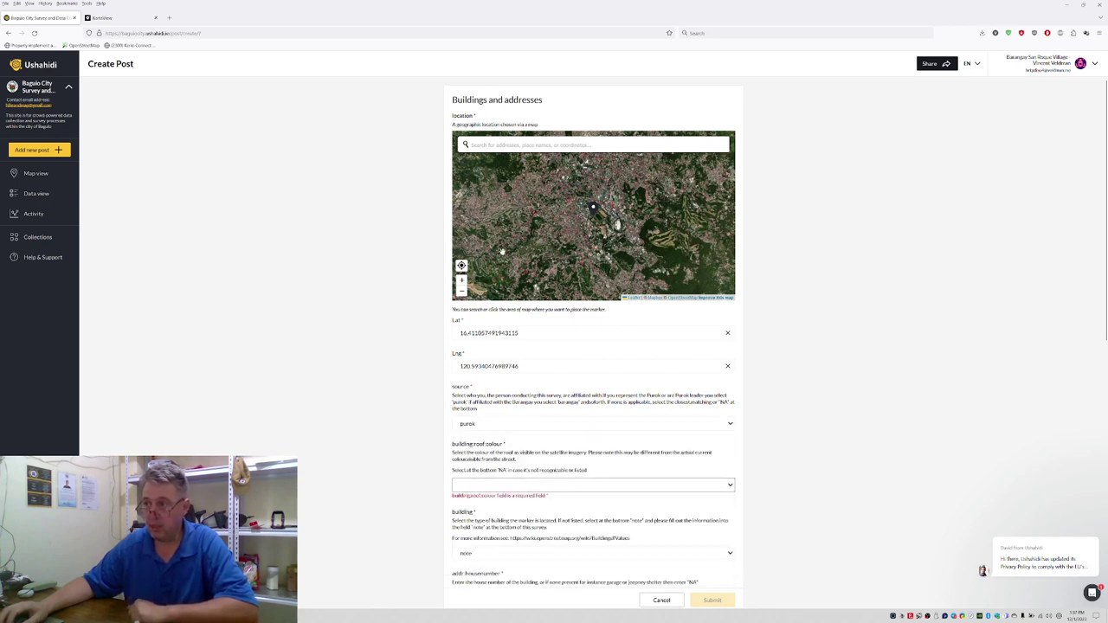
drag(491, 229, 550, 267)
scroll(530, 253, up, 5)
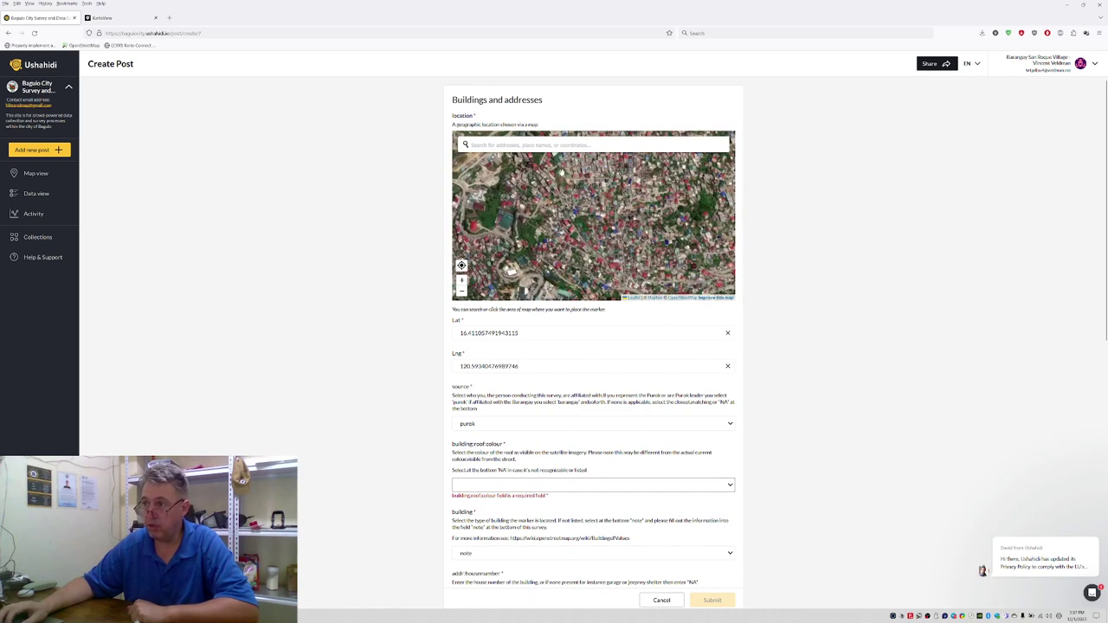
scroll(523, 203, up, 3)
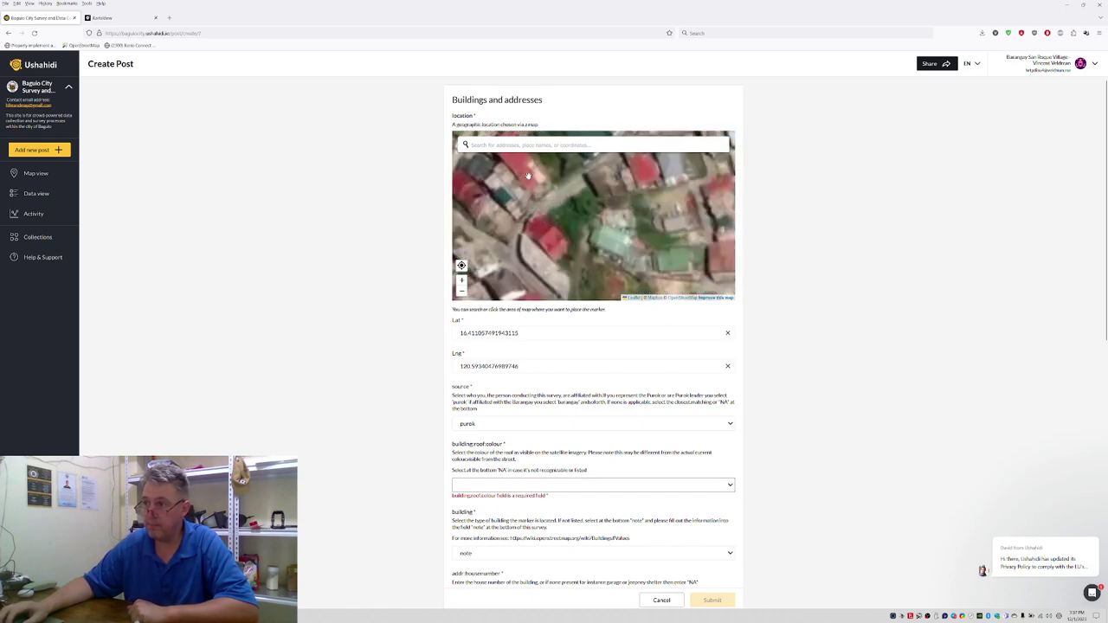
click(527, 195)
Step: Set the roof colour to red
scroll(411, 355, down, 1)
scroll(412, 364, down, 1)
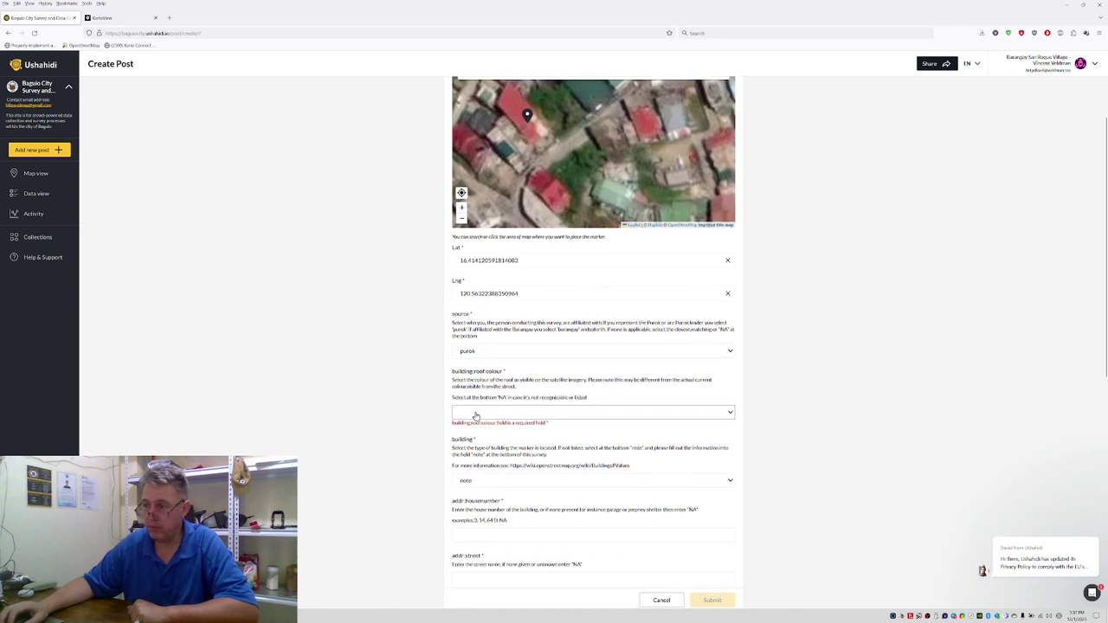
click(475, 414)
scroll(478, 472, down, 3)
scroll(476, 475, up, 2)
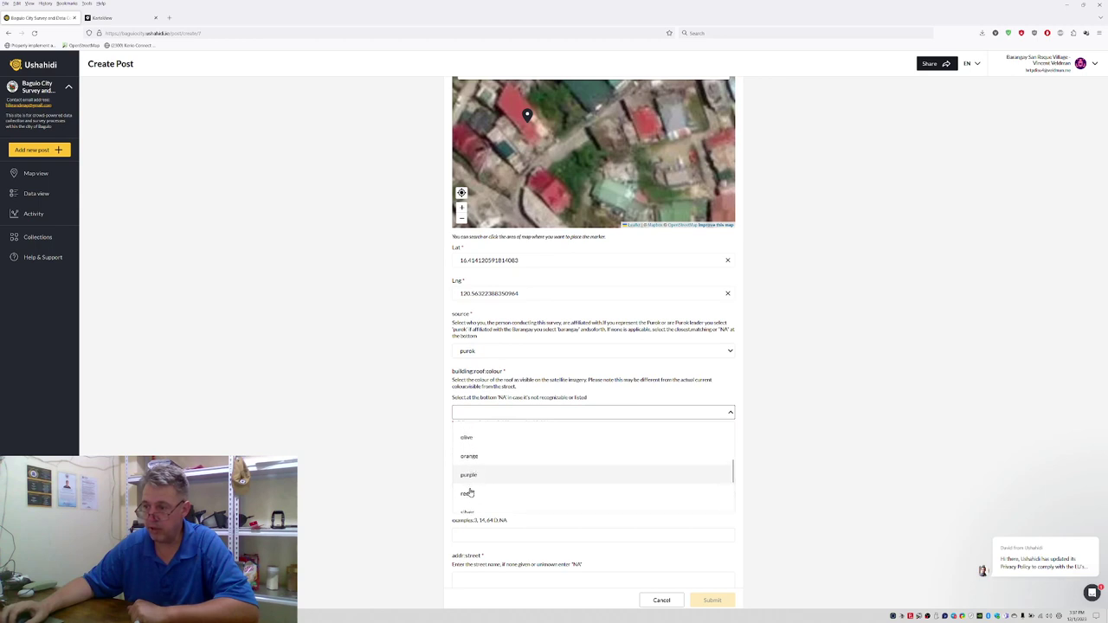
click(468, 496)
scroll(472, 441, down, 2)
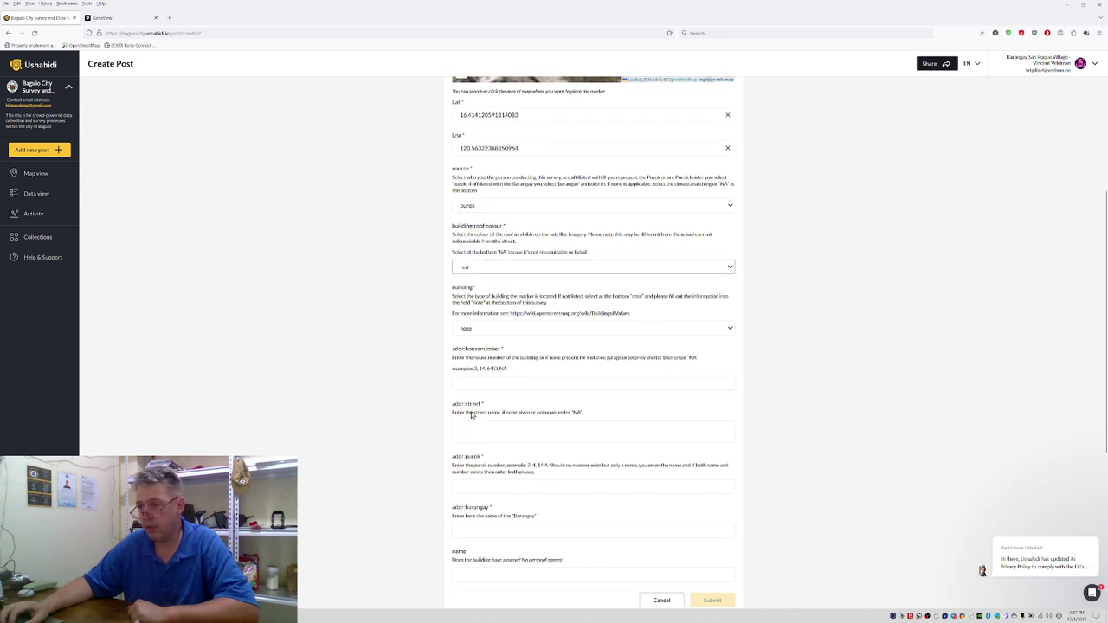
click(484, 384)
click(483, 434)
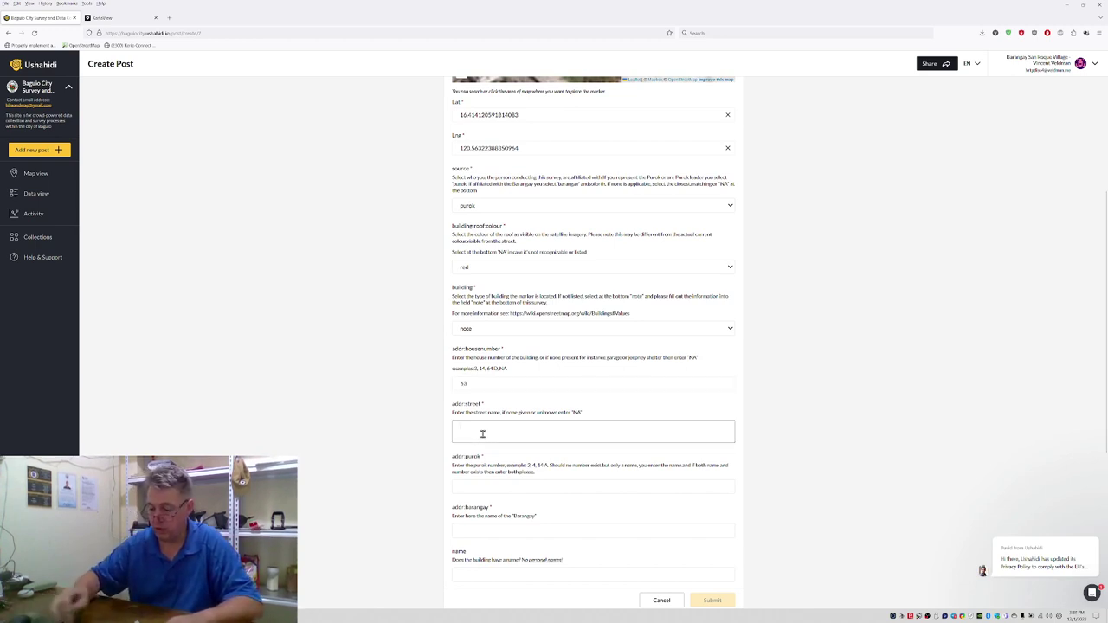
text(NA)
scroll(469, 407, down, 1)
click(499, 449)
text(Purok 20)
Step: Enter barangay Irisan, then begin the village or subdivision place name, correcting a typo
click(497, 495)
text(Irisan)
scroll(451, 508, down, 3)
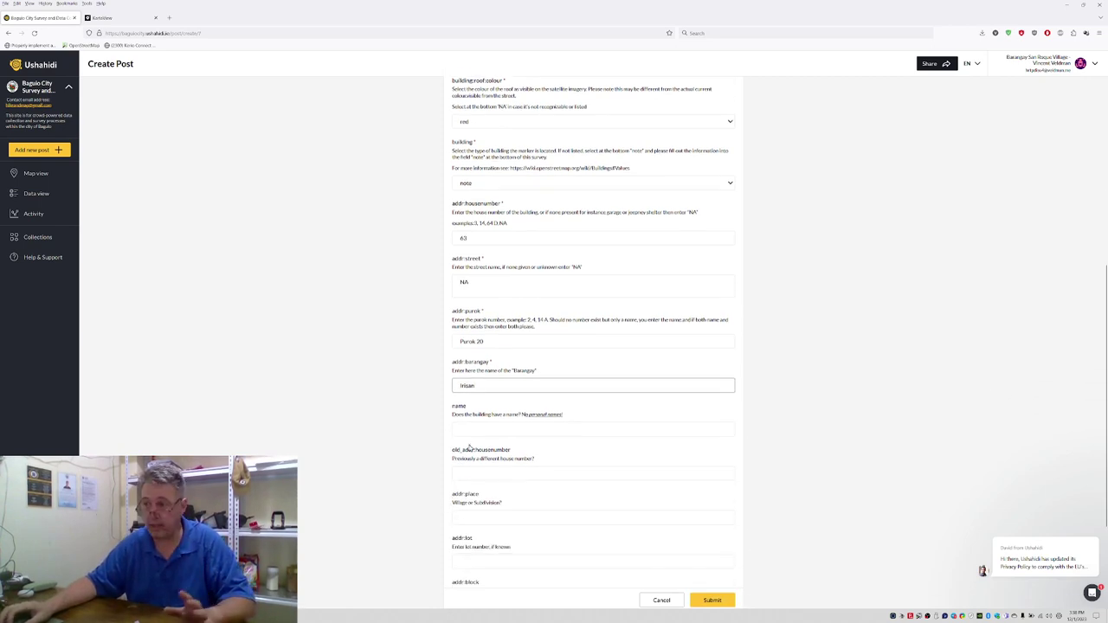
drag(488, 343, 426, 341)
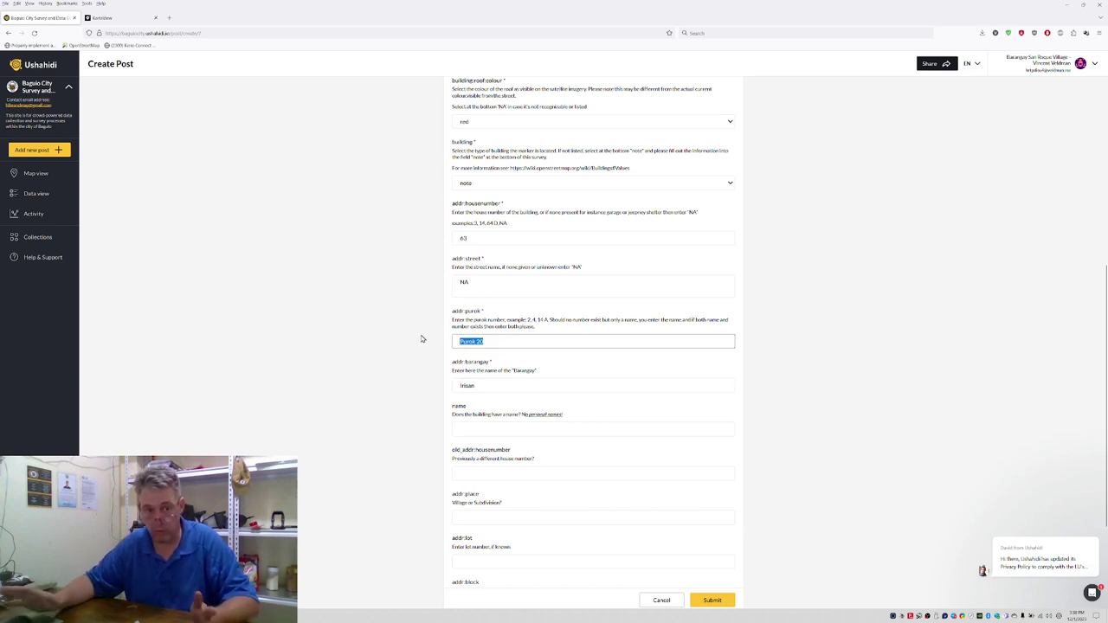
scroll(408, 361, down, 1)
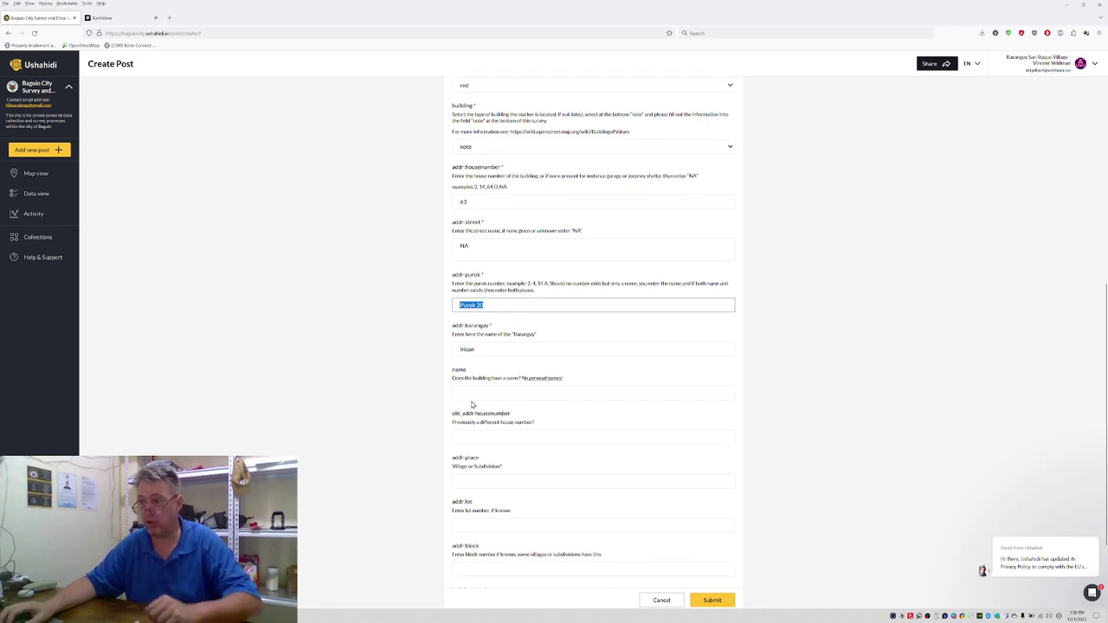
click(470, 393)
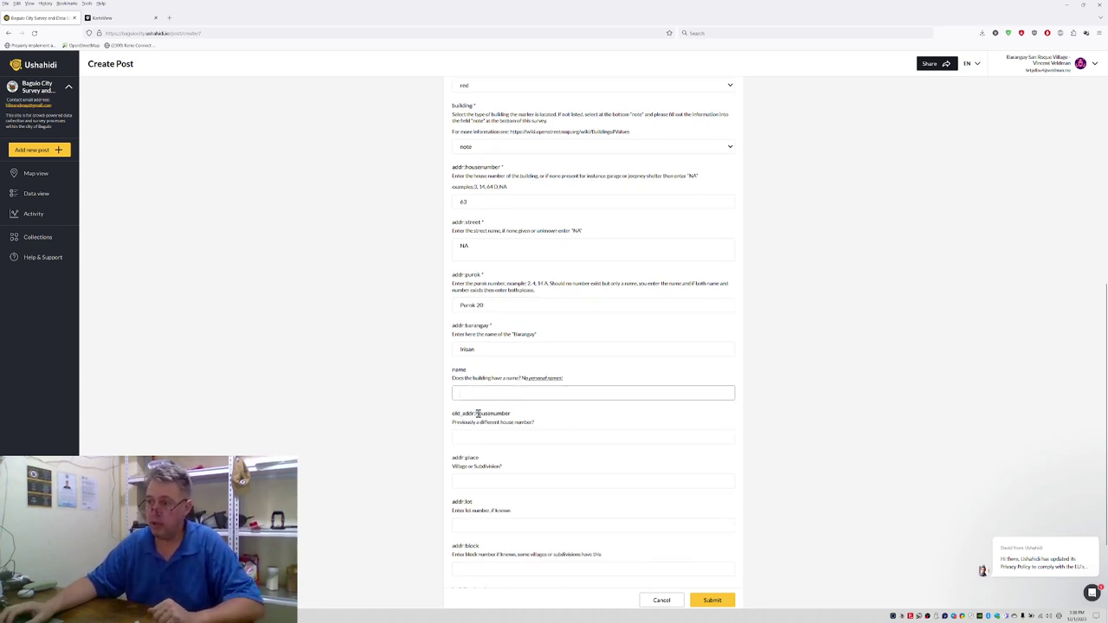
click(468, 437)
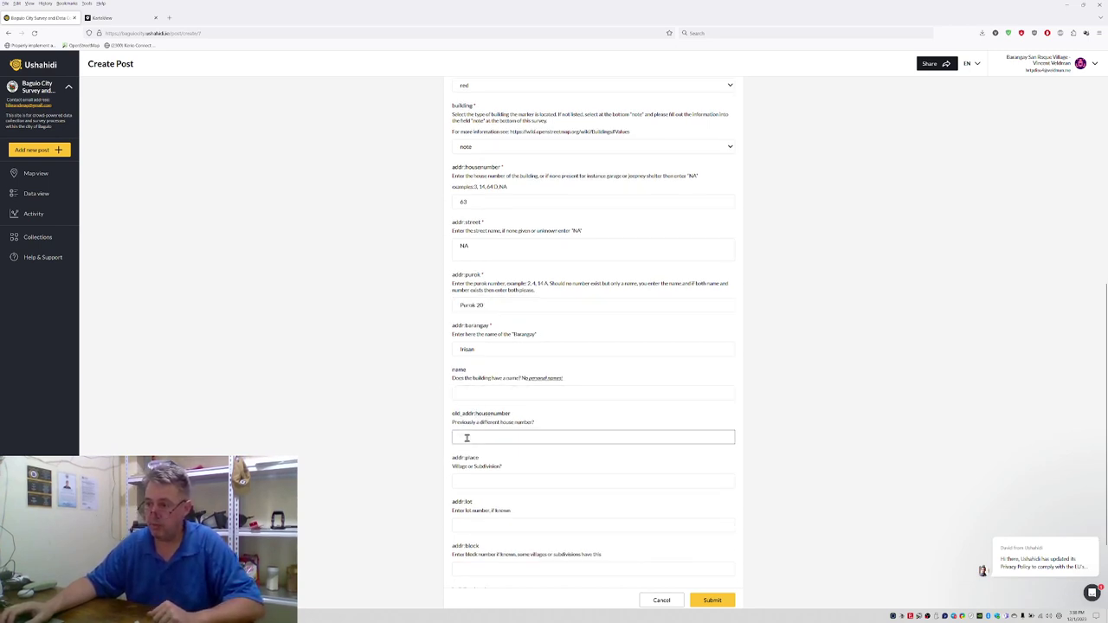
click(468, 480)
text(ol)
key(BackSpace)
key(BackSpace)
key(BackSpace)
Step: Complete the place field as 'Police Village'
text(Police V)
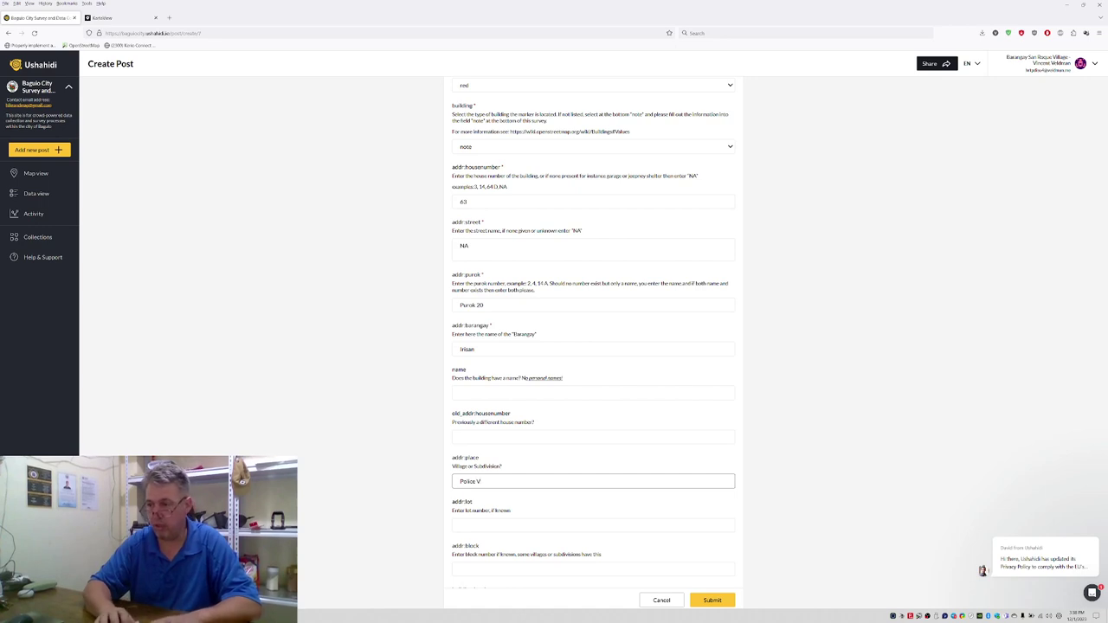
text(illage)
scroll(484, 485, down, 2)
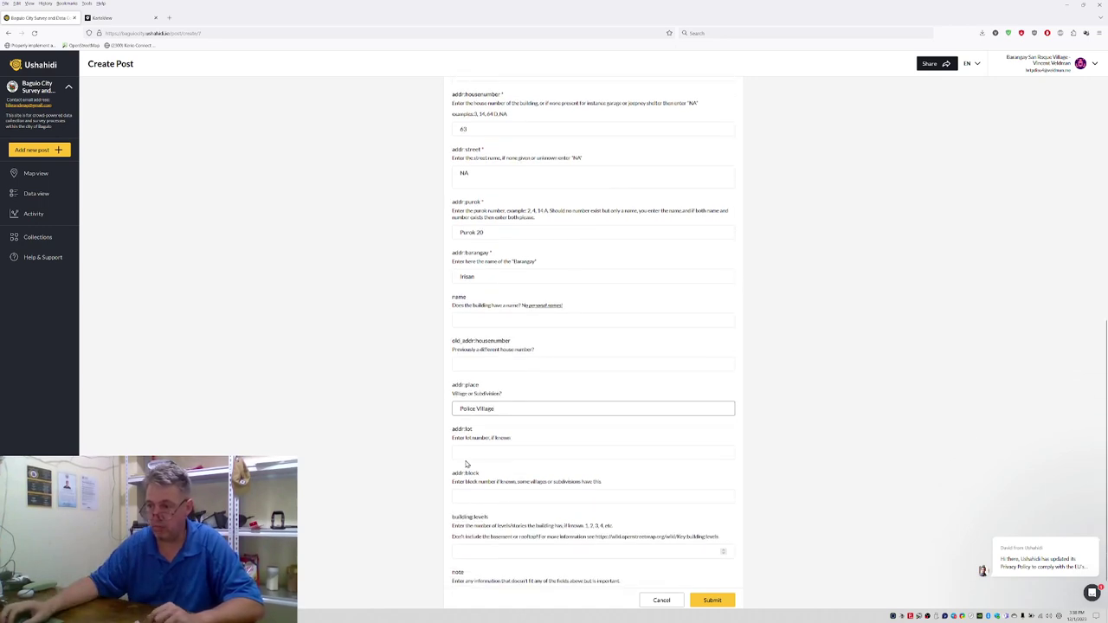
scroll(485, 537, down, 1)
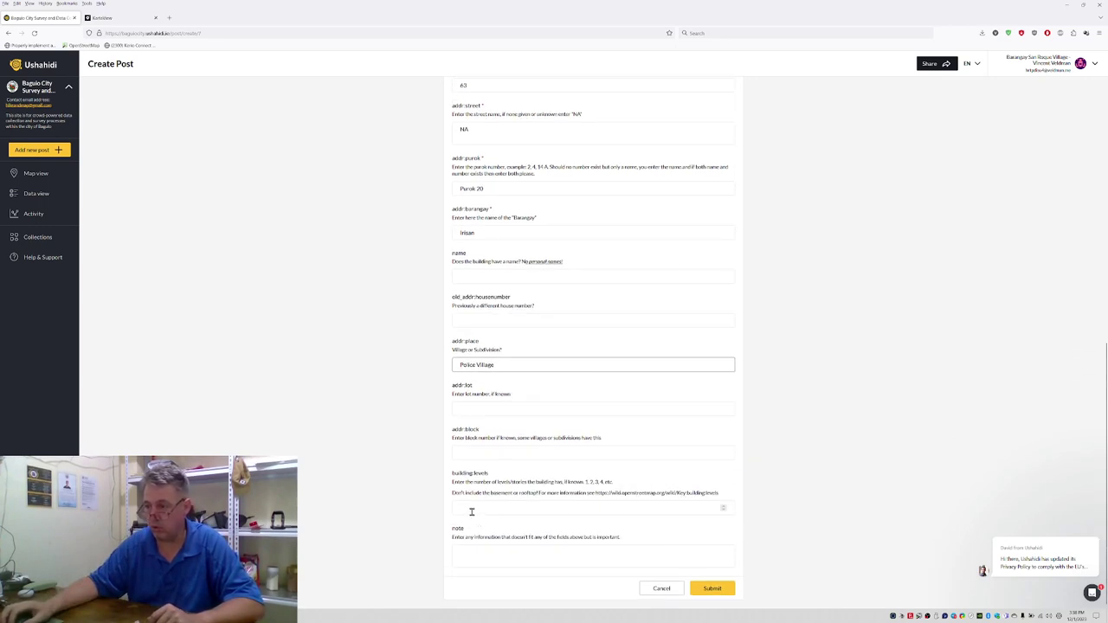
Step: Set building levels to 4 and add the note 'Building level from street level is 3 only.'
click(474, 509)
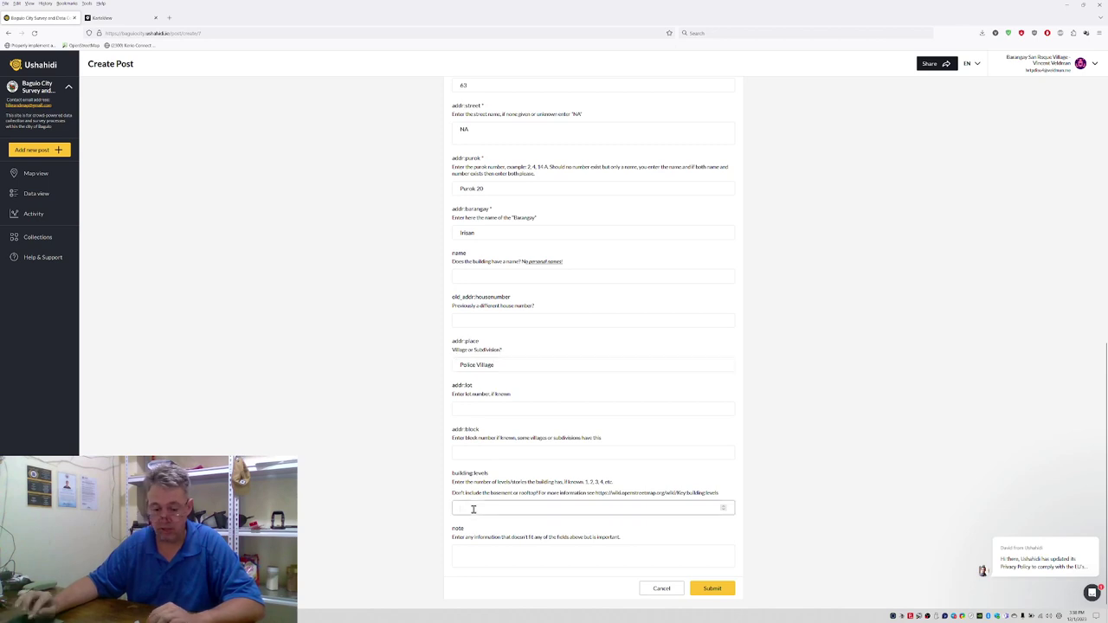
text(4)
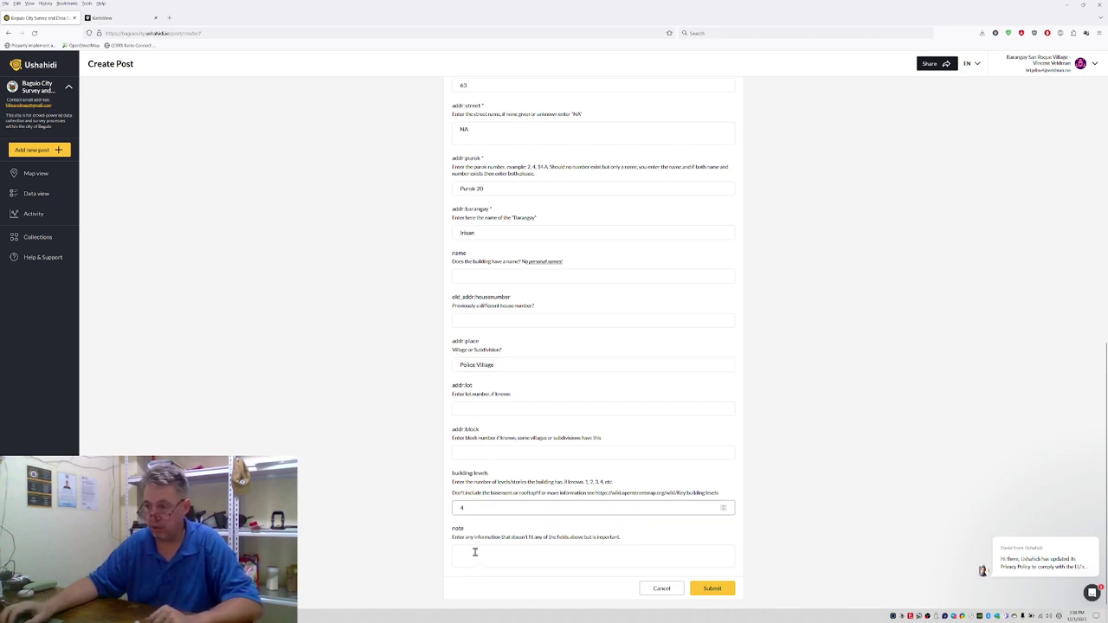
click(475, 552)
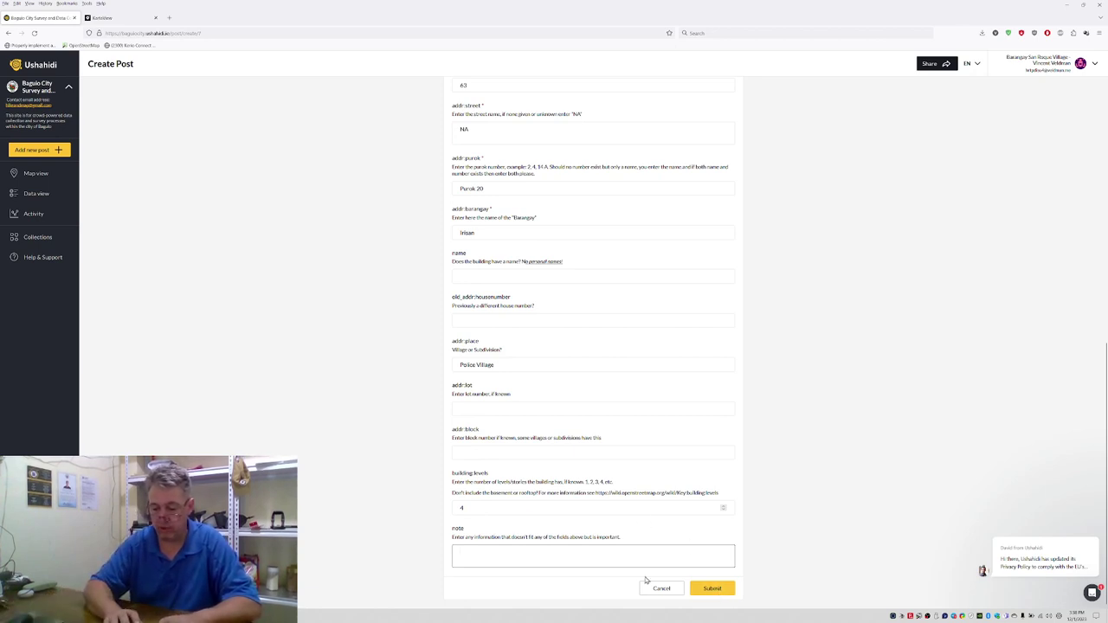
text(Building level from street level is 3 only.)
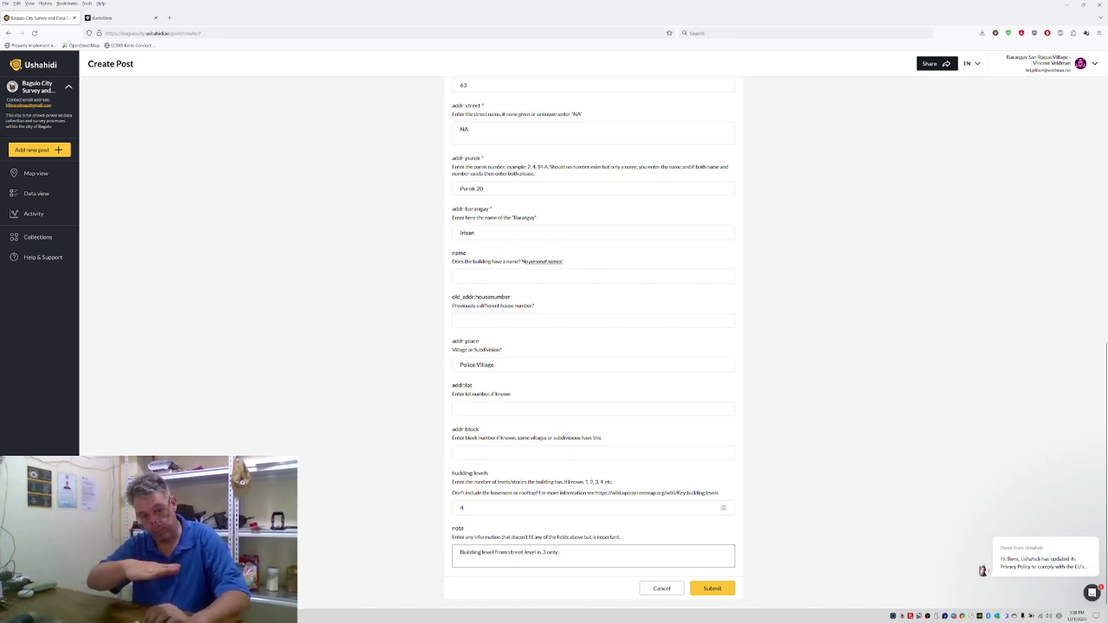
Step: Submit the Police Village building post and dismiss the success confirmation
click(718, 592)
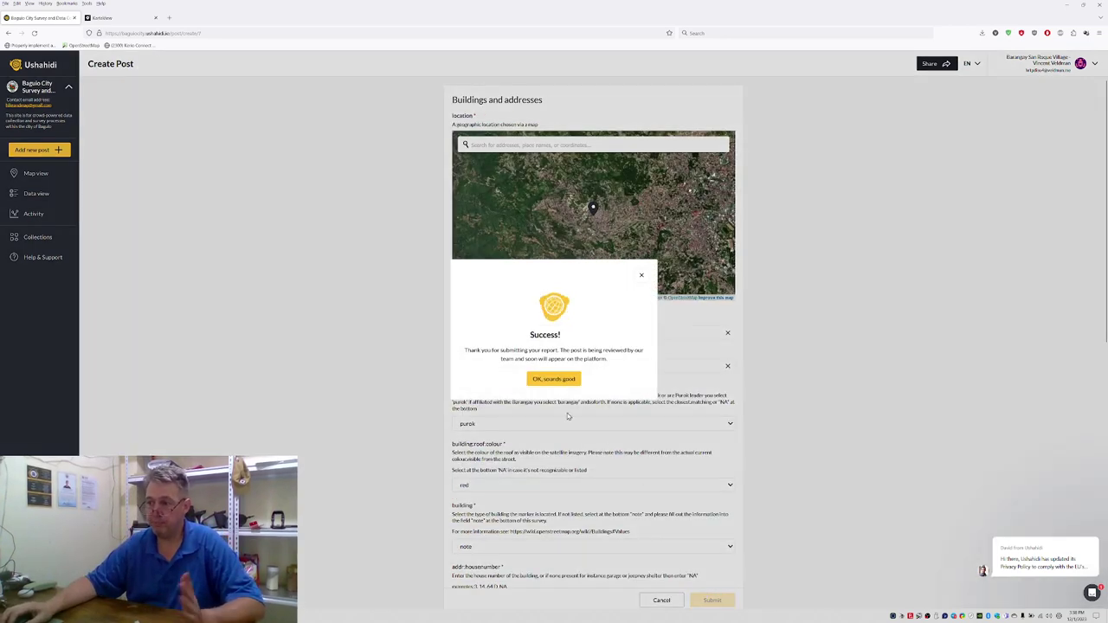
click(553, 379)
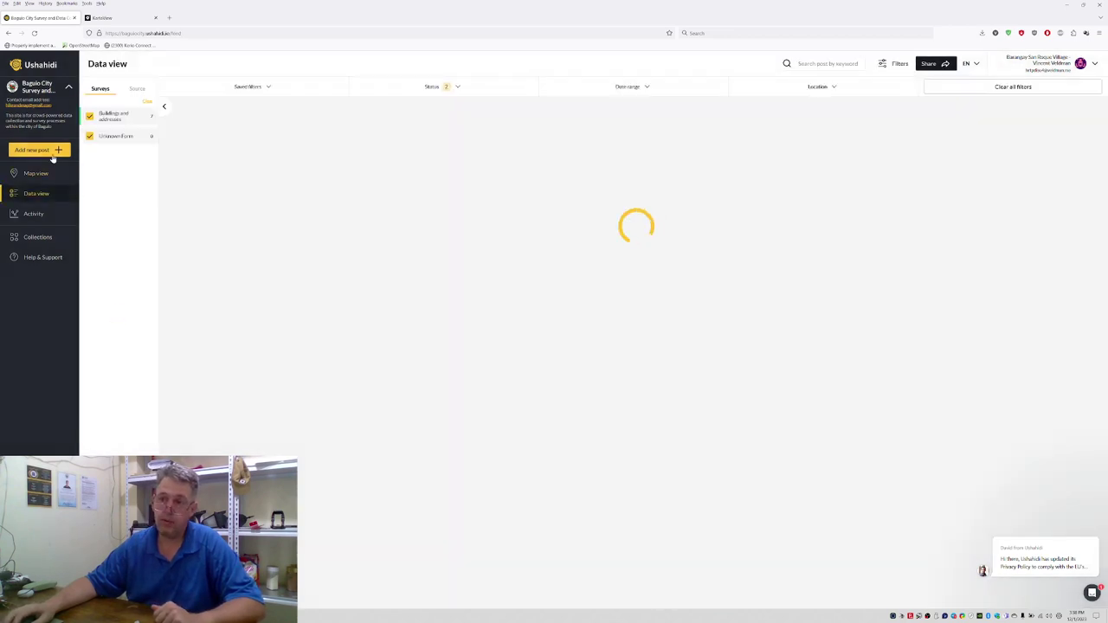